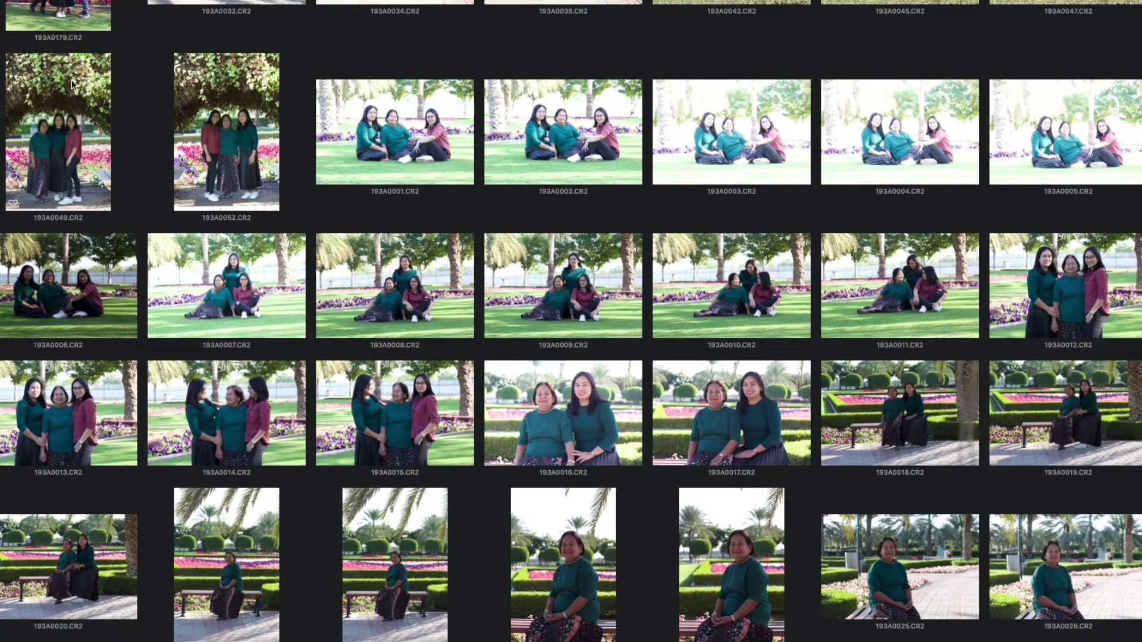
Send photo 193A0049 from Apple Photos to Photoshop CC 2017 with Edit With
{"action": "left_click", "coordinate": [71, 83]}
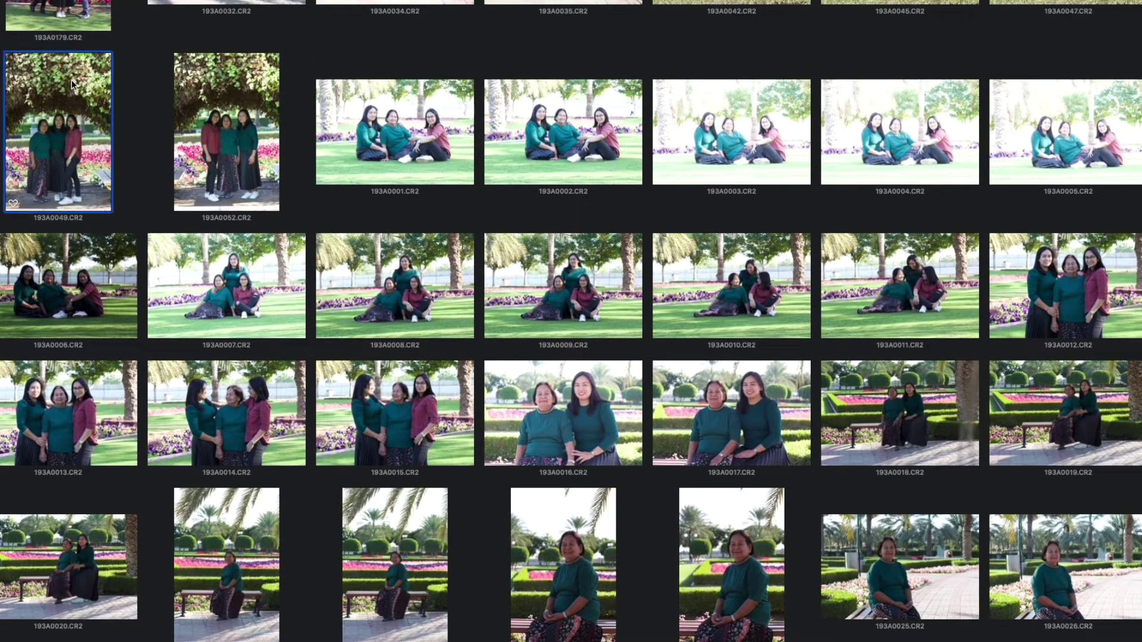
{"action": "right_click", "coordinate": [72, 81]}
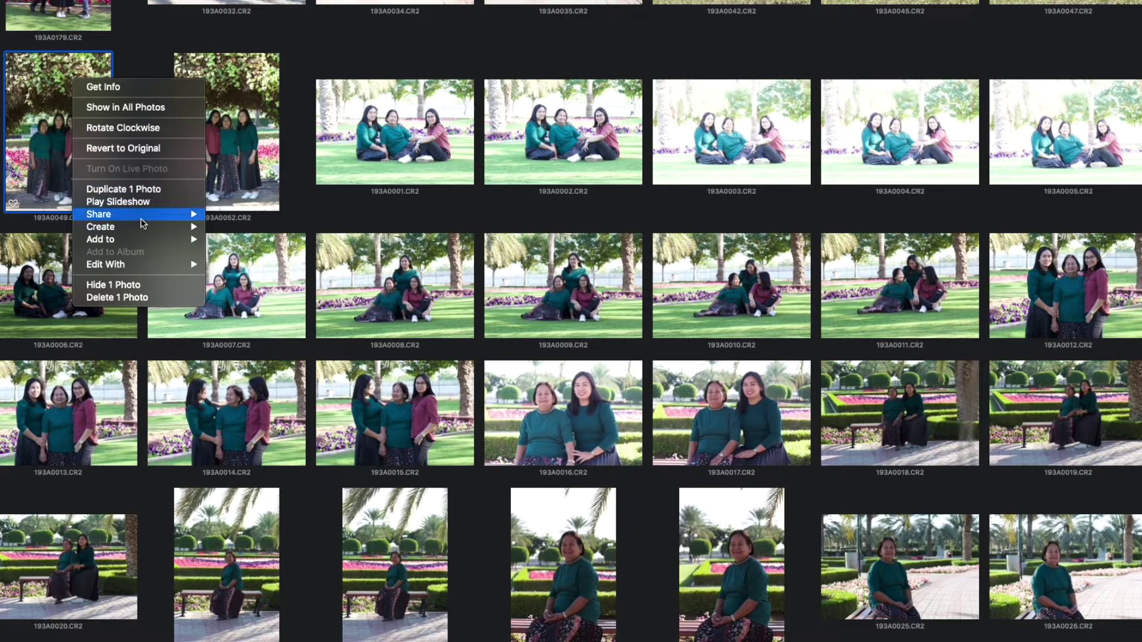
{"action": "mouse_move", "coordinate": [105, 264]}
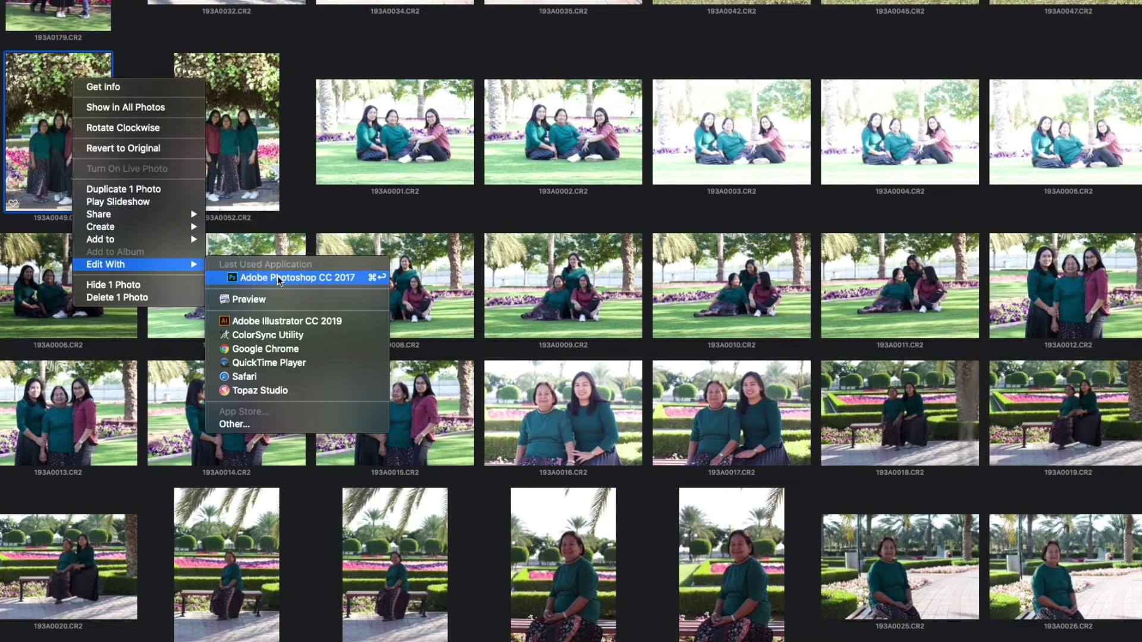
{"action": "left_click", "coordinate": [278, 277]}
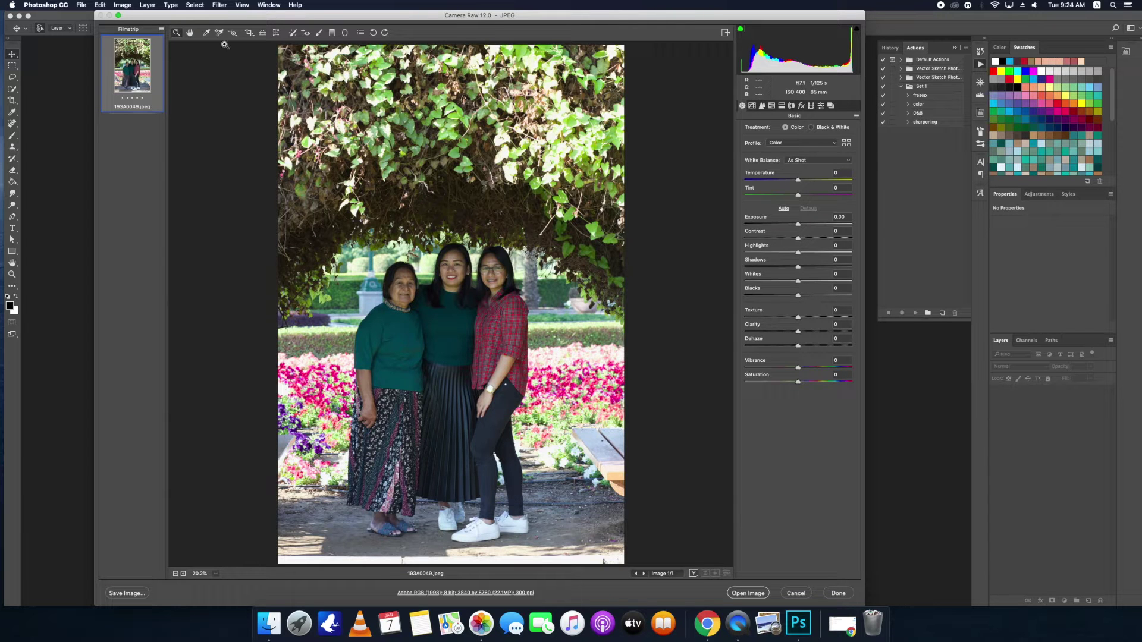
Sample white balance from several neutral spots in the photo with the White Balance tool
{"action": "left_click", "coordinate": [206, 32]}
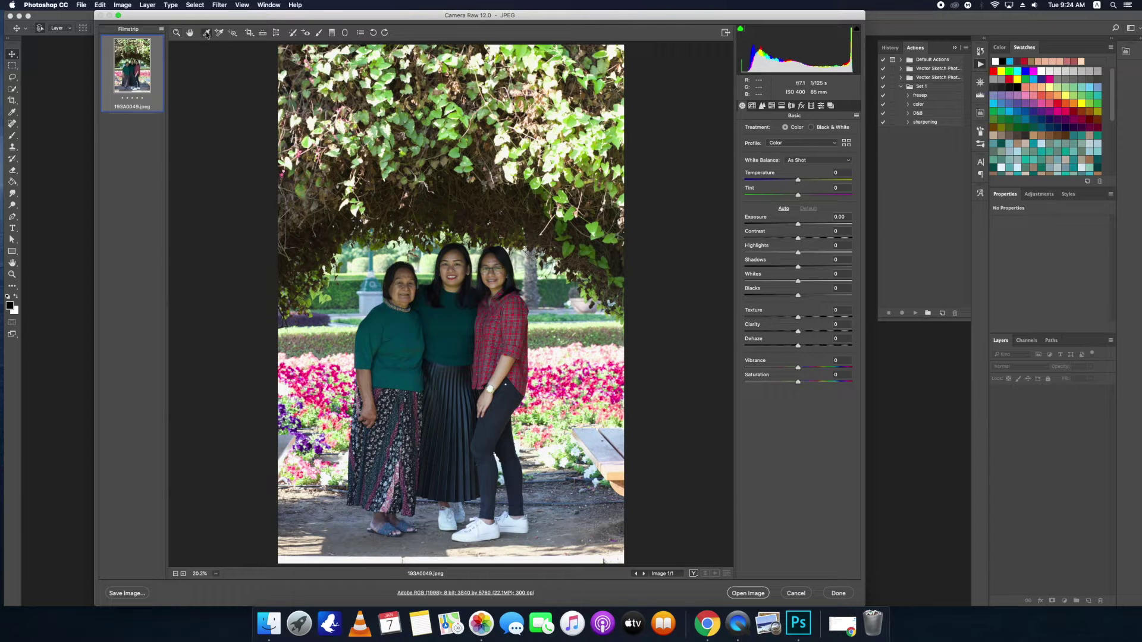
{"action": "left_click", "coordinate": [369, 300]}
{"action": "left_click", "coordinate": [609, 449]}
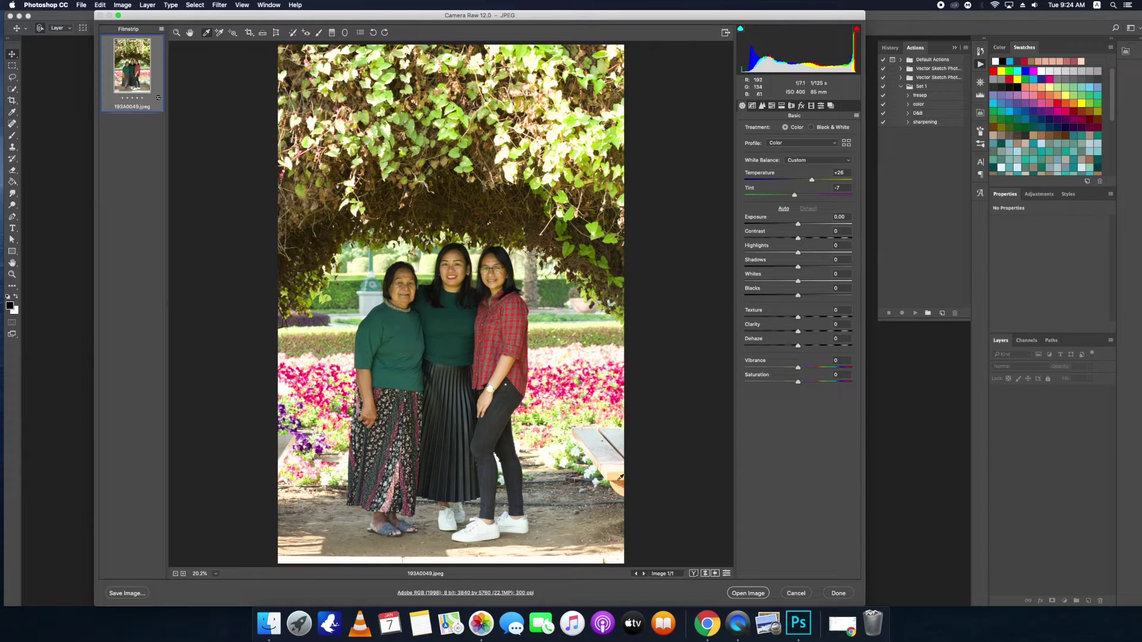
{"action": "left_click", "coordinate": [513, 524]}
{"action": "left_click", "coordinate": [479, 408]}
{"action": "left_click", "coordinate": [497, 457]}
Reset Temp/Tint to 0; set Highlights -66, Shadows +44, Whites +26, Blacks -31, Clarity +18, Vibrance +21, Saturation -20
{"action": "left_click", "coordinate": [844, 171]}
{"action": "type", "text": "0"}
{"action": "key", "text": "Tab"}
{"action": "type", "text": "0"}
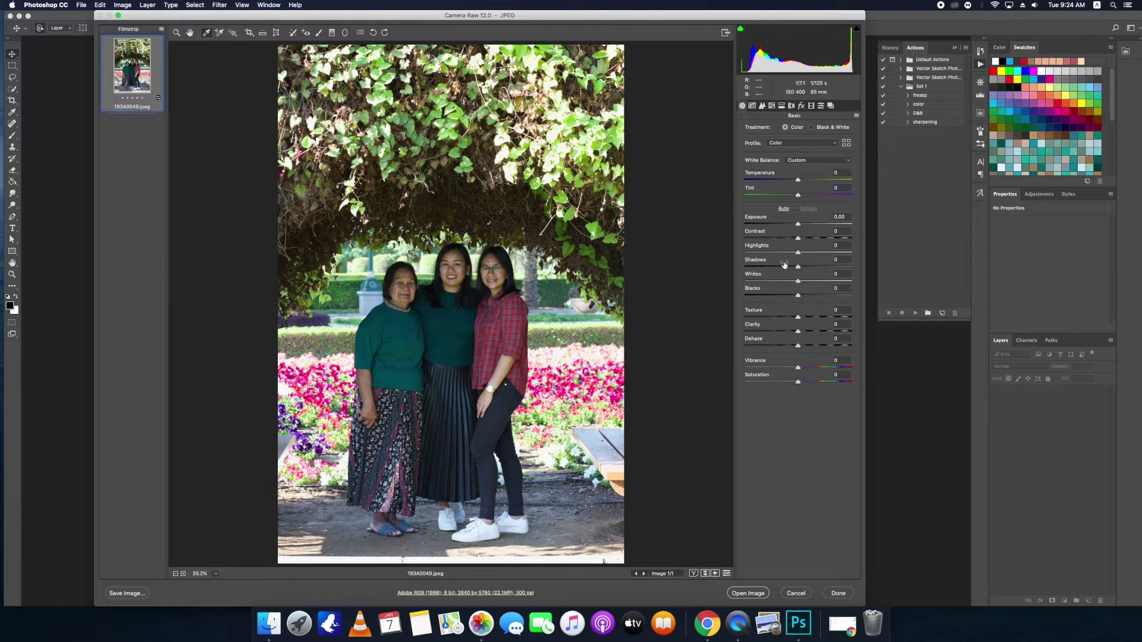
{"action": "mouse_move", "coordinate": [799, 255]}
{"action": "left_mouse_down"}
{"action": "mouse_move", "coordinate": [724, 248]}
{"action": "mouse_move", "coordinate": [838, 267]}
{"action": "mouse_move", "coordinate": [782, 297]}
{"action": "left_mouse_up"}
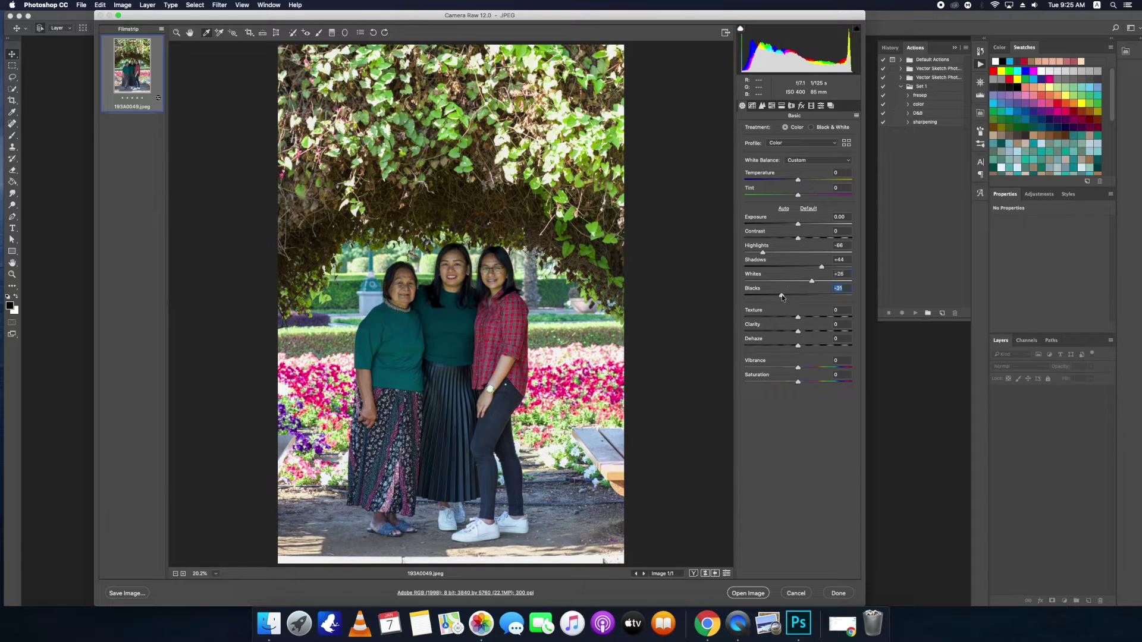
{"action": "mouse_move", "coordinate": [798, 329]}
{"action": "left_mouse_down"}
{"action": "mouse_move", "coordinate": [809, 331]}
{"action": "mouse_move", "coordinate": [809, 368]}
{"action": "mouse_move", "coordinate": [787, 382]}
{"action": "left_mouse_up"}
In Detail, set Luminance noise reduction to 31, checking it at 100% before returning to Fit in View
{"action": "left_click", "coordinate": [763, 106]}
{"action": "left_click_drag", "start_coordinate": [746, 220], "coordinate": [779, 220]}
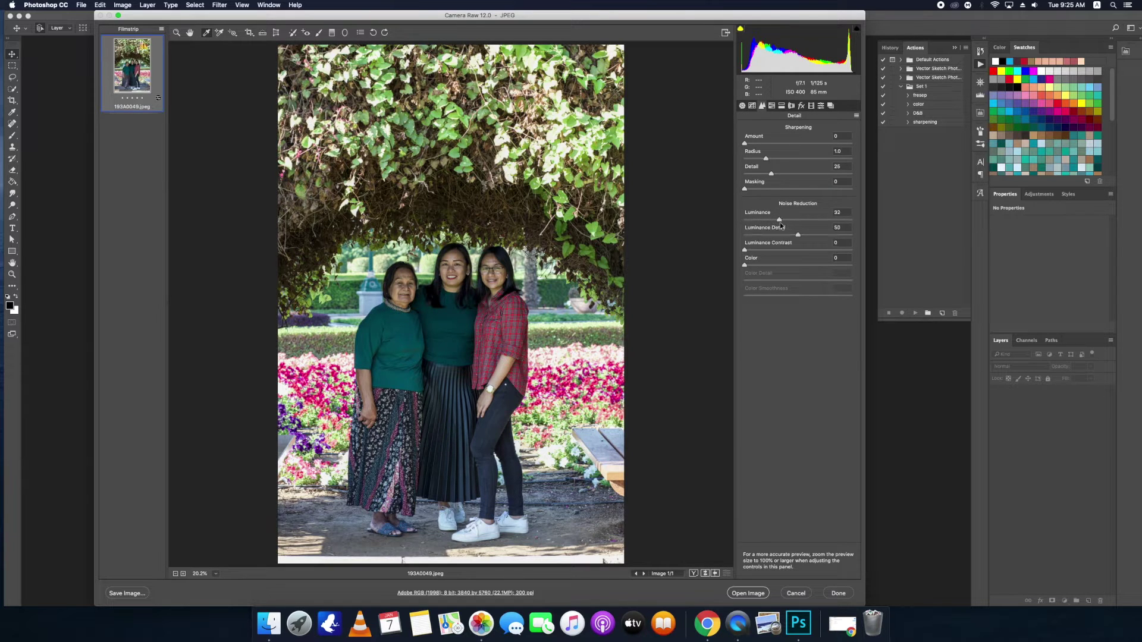
{"action": "left_click", "coordinate": [215, 573]}
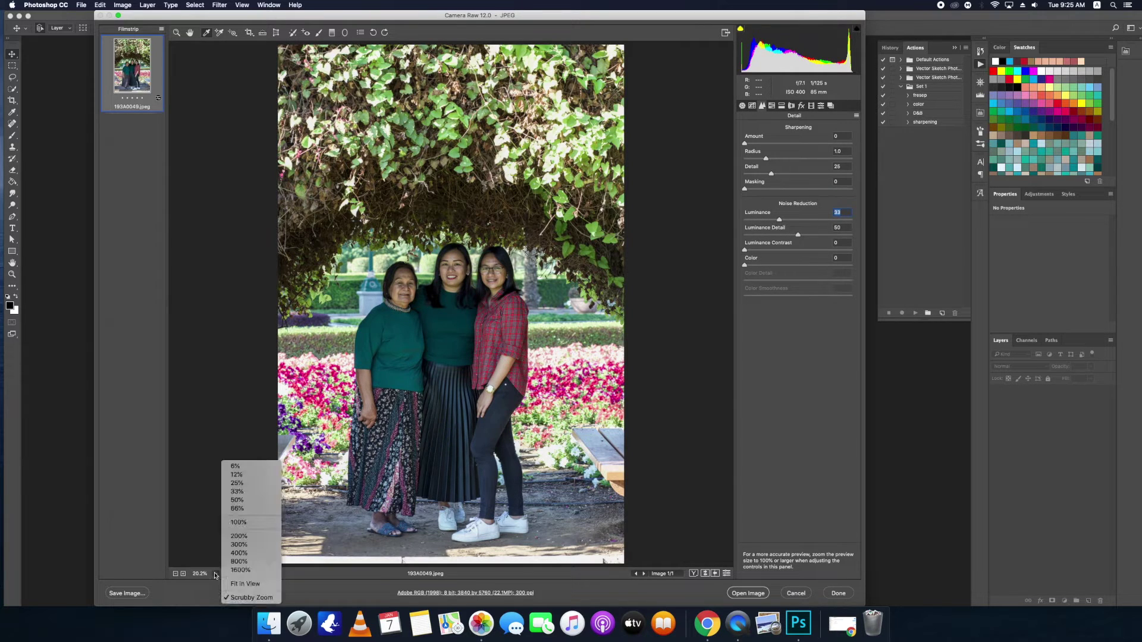
{"action": "left_click", "coordinate": [239, 522]}
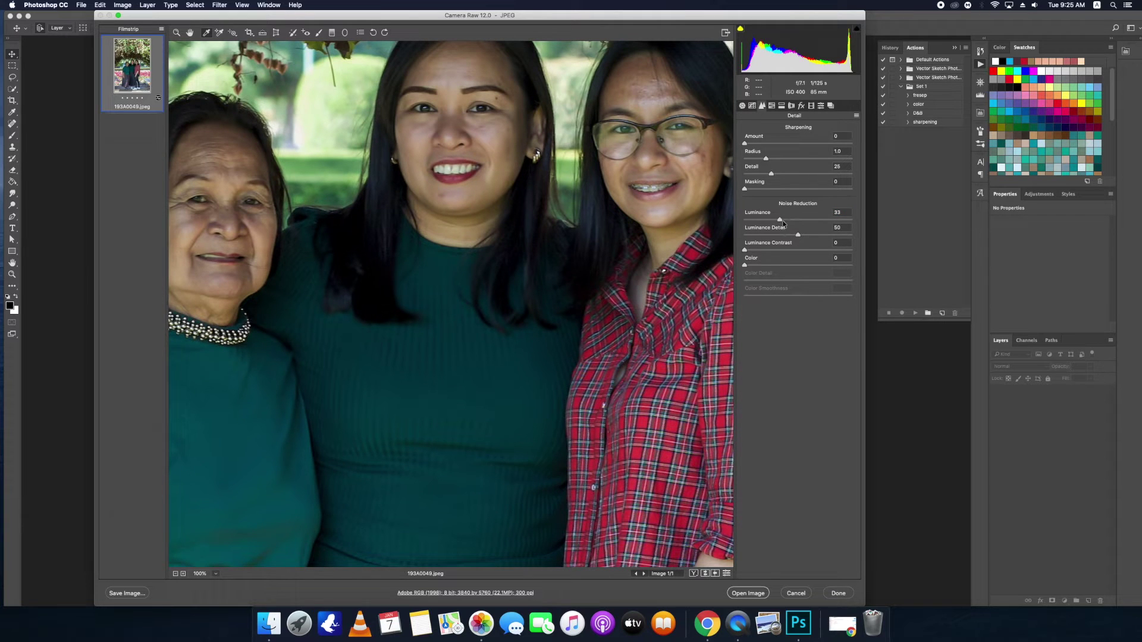
{"action": "left_click_drag", "start_coordinate": [780, 222], "coordinate": [779, 223]}
{"action": "left_click", "coordinate": [216, 574]}
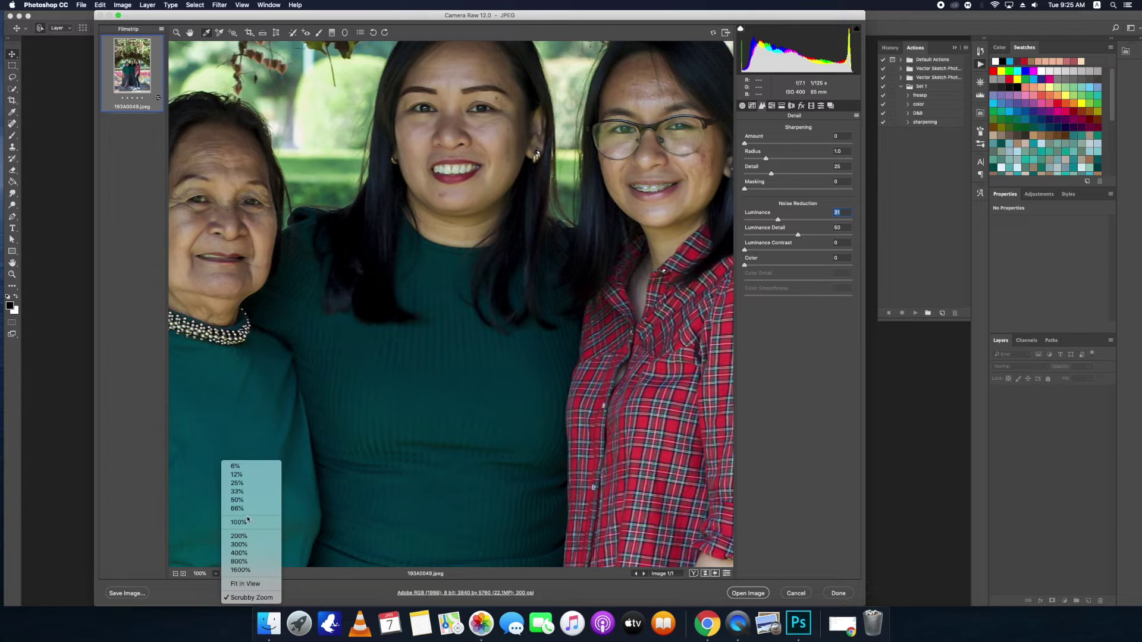
{"action": "left_click", "coordinate": [244, 584]}
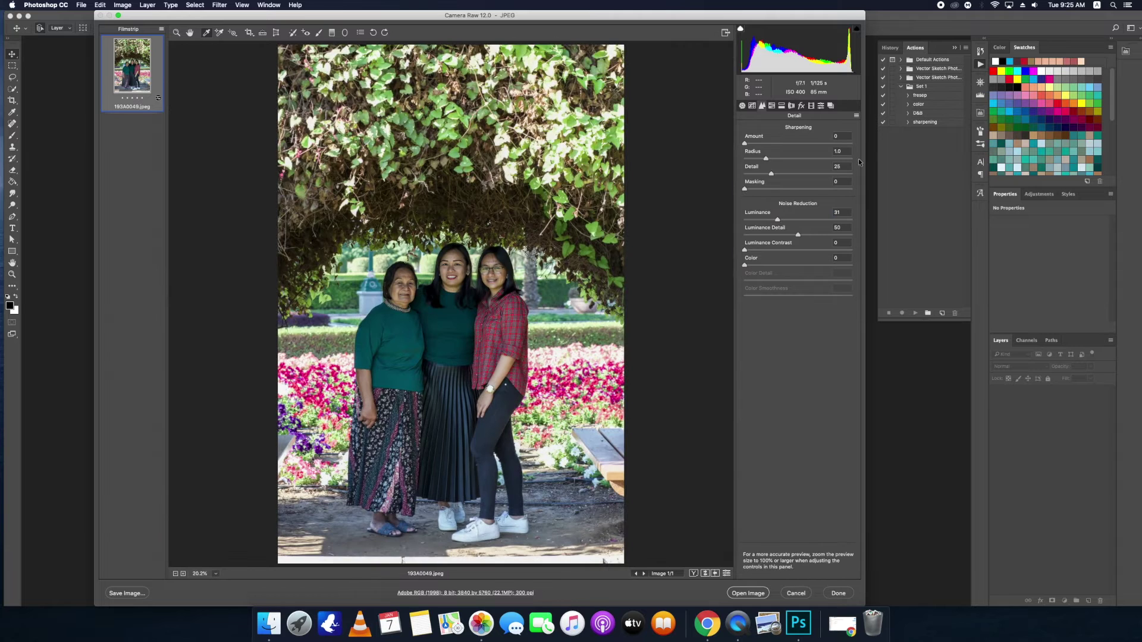
In HSL Hue, use the Targeted Adjustment tool to shift the green foliage hues toward yellow
{"action": "left_click", "coordinate": [771, 105]}
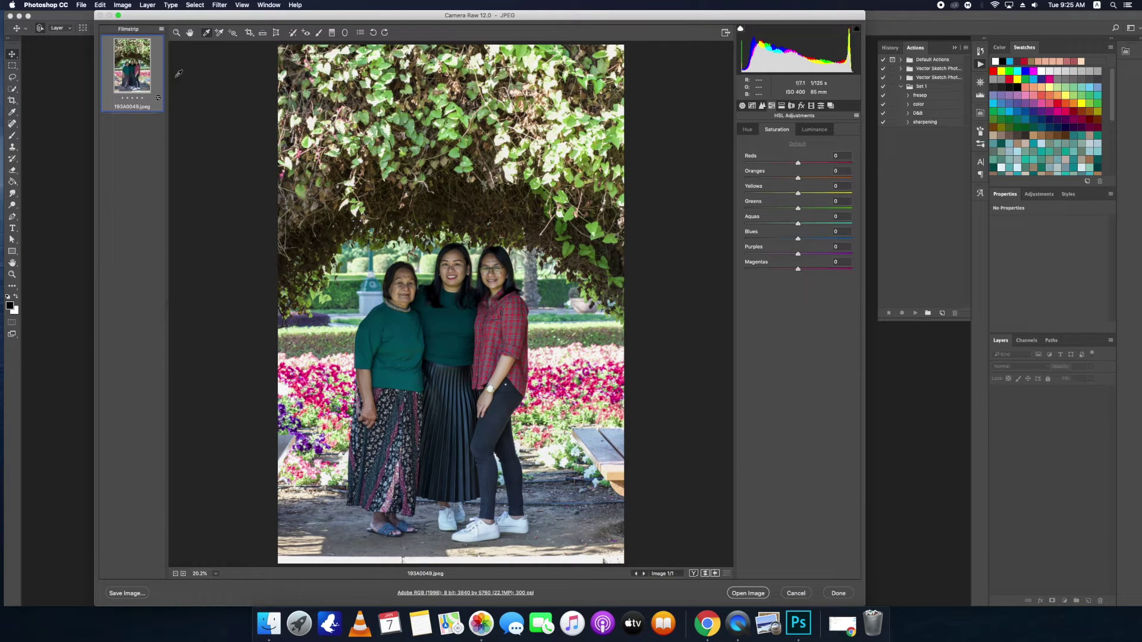
{"action": "left_click", "coordinate": [238, 36]}
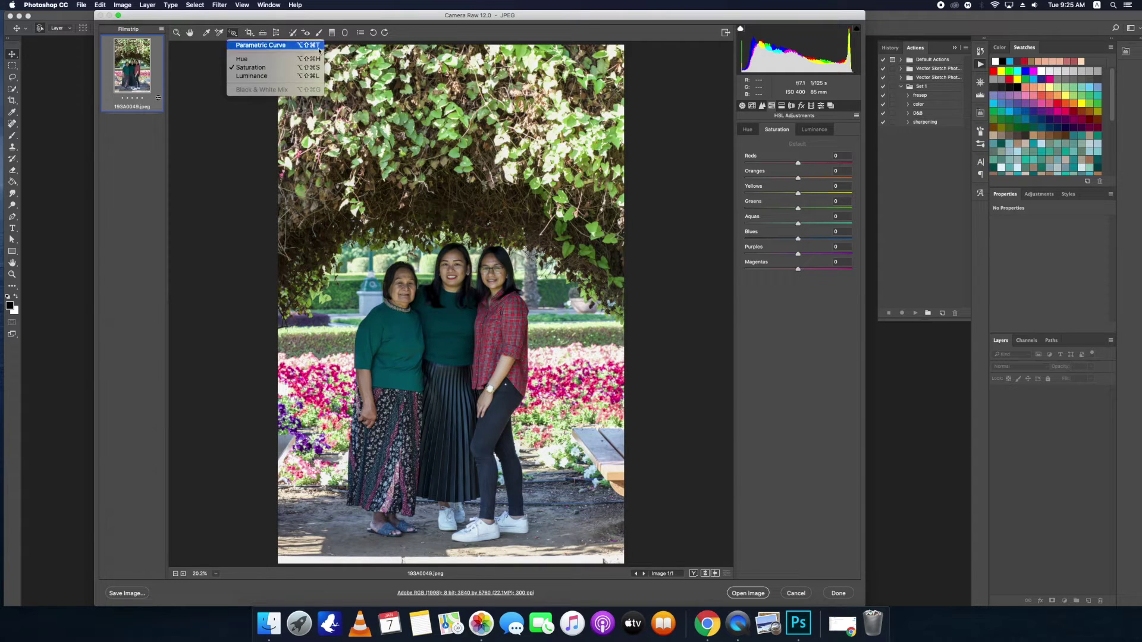
{"action": "left_click", "coordinate": [445, 27]}
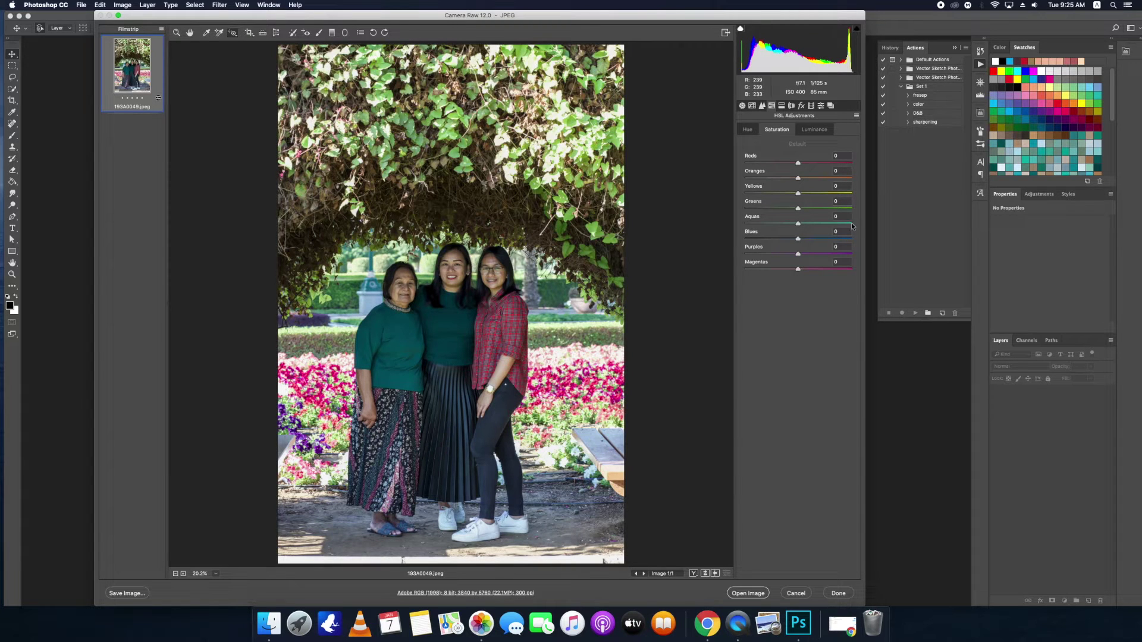
{"action": "left_click", "coordinate": [743, 130]}
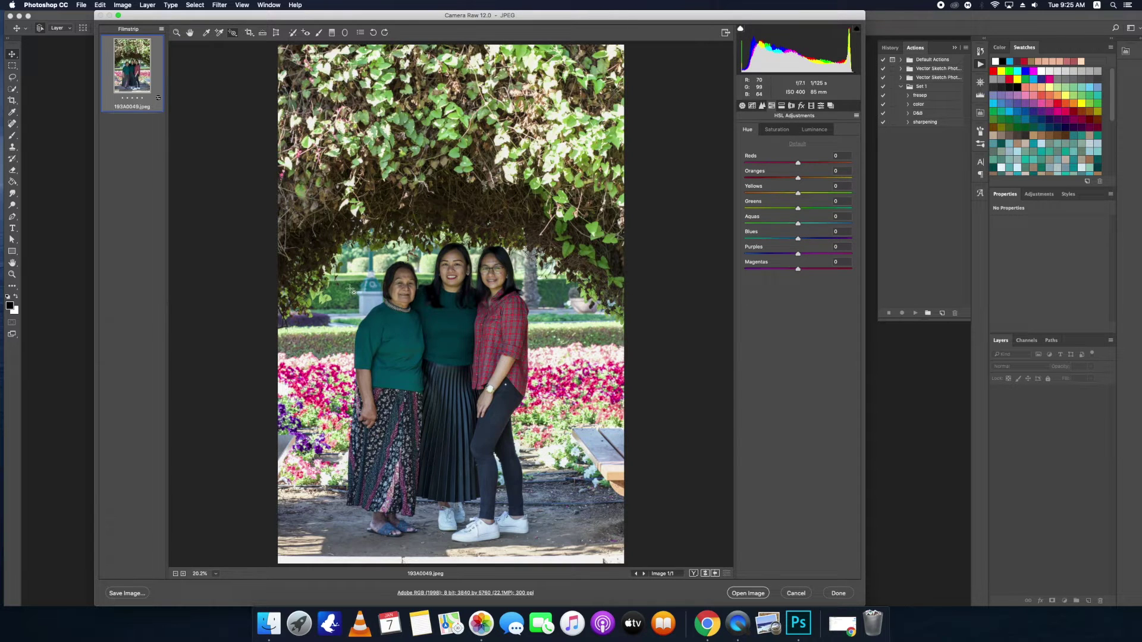
{"action": "left_click_drag", "start_coordinate": [351, 291], "coordinate": [313, 323]}
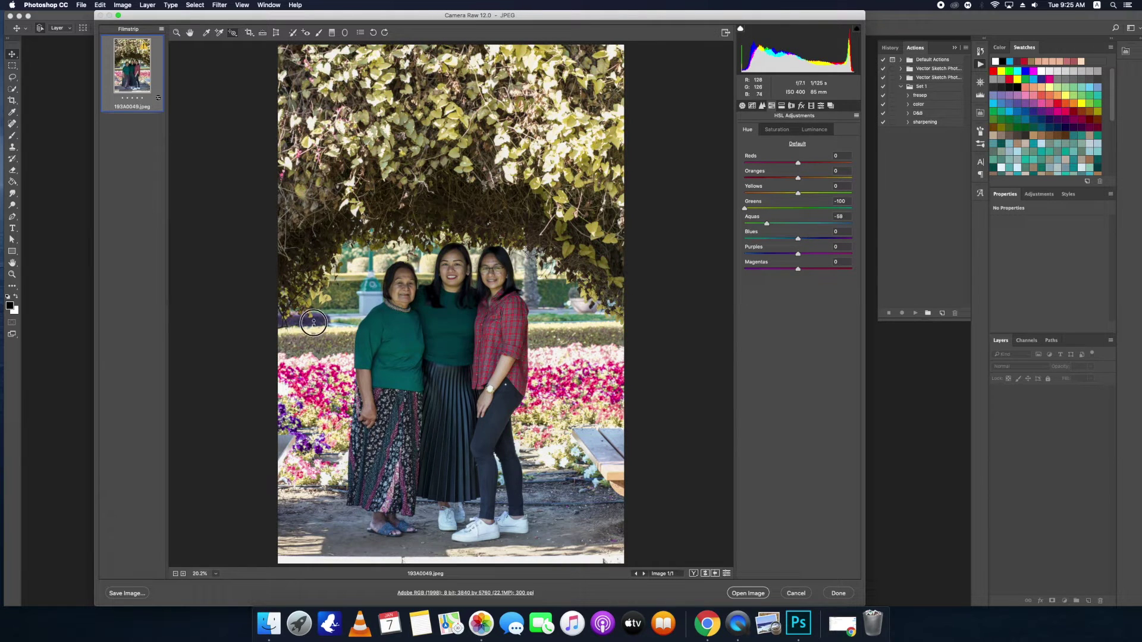
{"action": "mouse_move", "coordinate": [314, 323]}
{"action": "left_mouse_down"}
{"action": "mouse_move", "coordinate": [418, 264]}
{"action": "mouse_move", "coordinate": [306, 336]}
{"action": "left_mouse_up"}
Push Yellows and Aquas hues to -100, set Blues to +14, and nudge Reds and Oranges
{"action": "left_click_drag", "start_coordinate": [523, 205], "coordinate": [458, 235]}
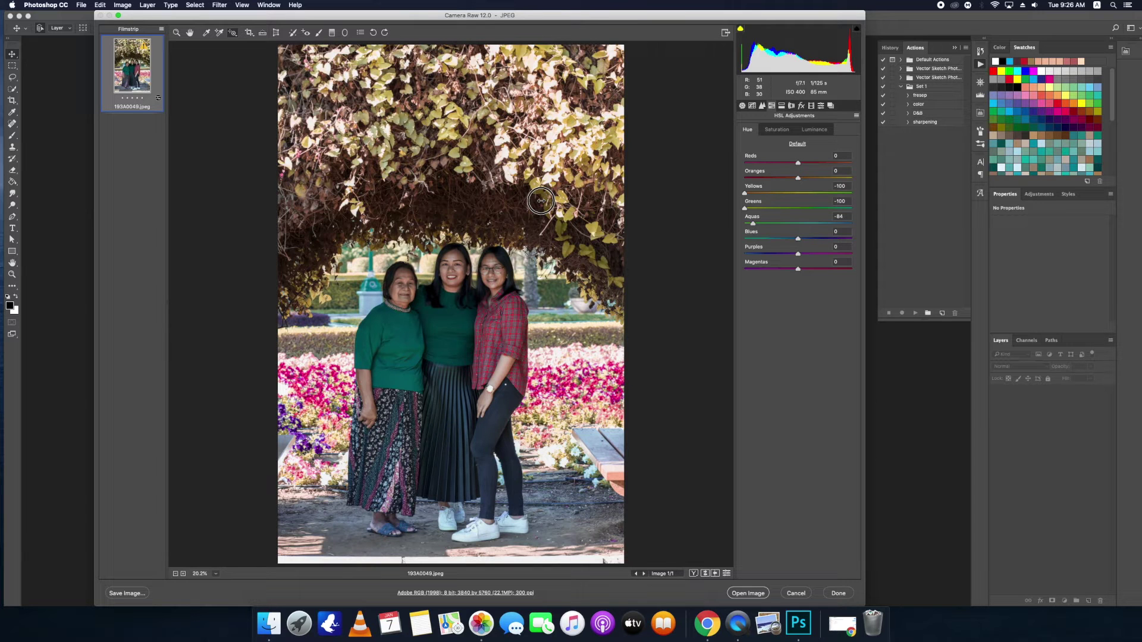
{"action": "left_click_drag", "start_coordinate": [458, 235], "coordinate": [484, 219]}
{"action": "left_click_drag", "start_coordinate": [557, 297], "coordinate": [526, 310]}
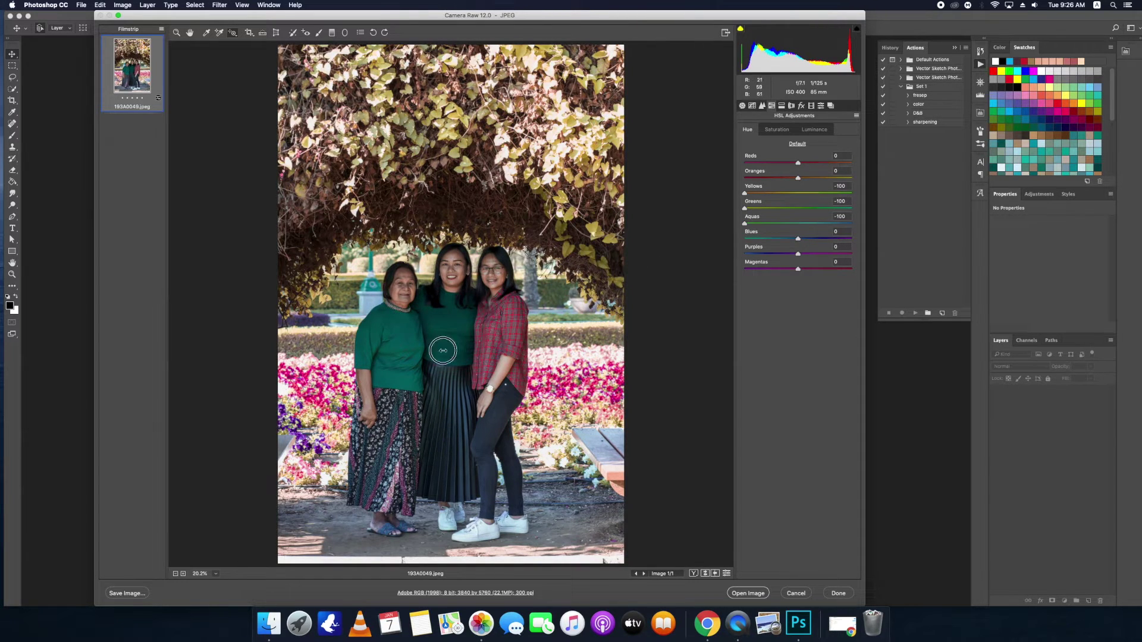
{"action": "left_click_drag", "start_coordinate": [446, 344], "coordinate": [485, 343]}
{"action": "left_click", "coordinate": [310, 418]}
{"action": "mouse_move", "coordinate": [311, 419]}
{"action": "left_mouse_down"}
{"action": "mouse_move", "coordinate": [348, 379]}
{"action": "mouse_move", "coordinate": [266, 404]}
{"action": "left_mouse_up"}
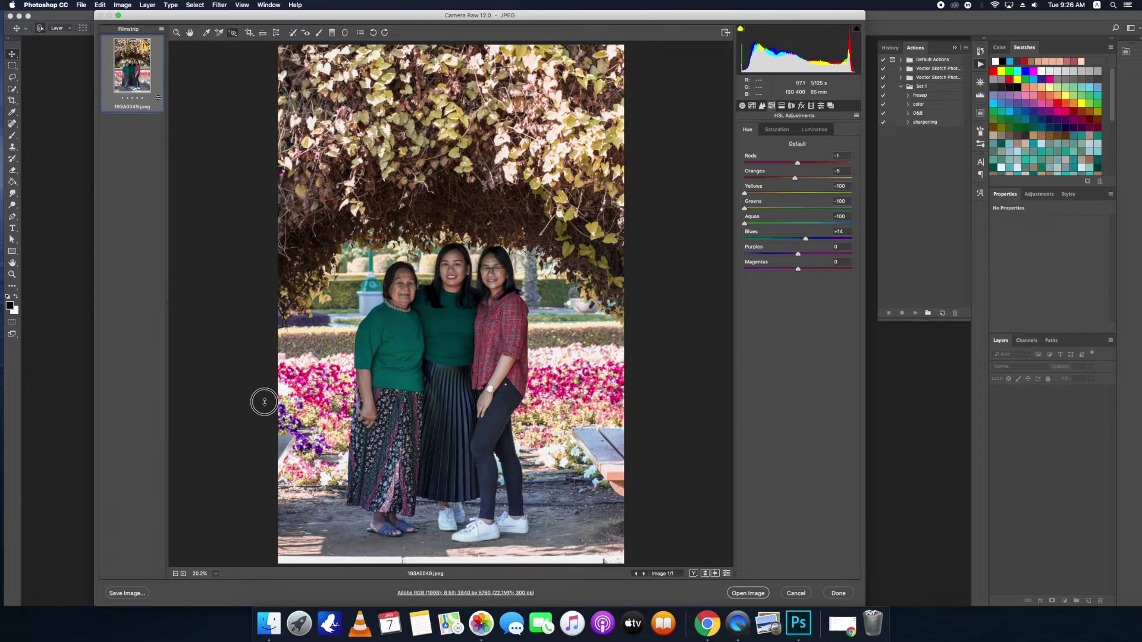
Boost aqua and orange saturation (Aquas +55, Oranges +38) and brighten the orange, yellow and blue tones
{"action": "left_click", "coordinate": [775, 129]}
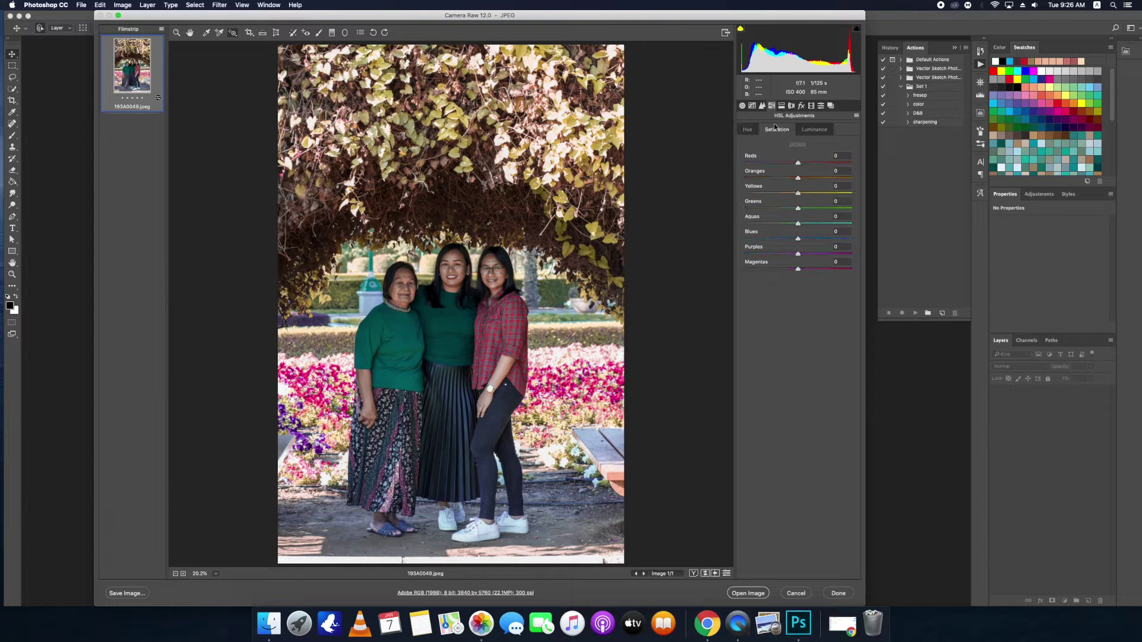
{"action": "mouse_move", "coordinate": [523, 315]}
{"action": "left_mouse_down"}
{"action": "mouse_move", "coordinate": [631, 261]}
{"action": "mouse_move", "coordinate": [623, 265]}
{"action": "left_mouse_up"}
{"action": "left_click_drag", "start_coordinate": [409, 272], "coordinate": [424, 266]}
{"action": "left_click", "coordinate": [814, 131]}
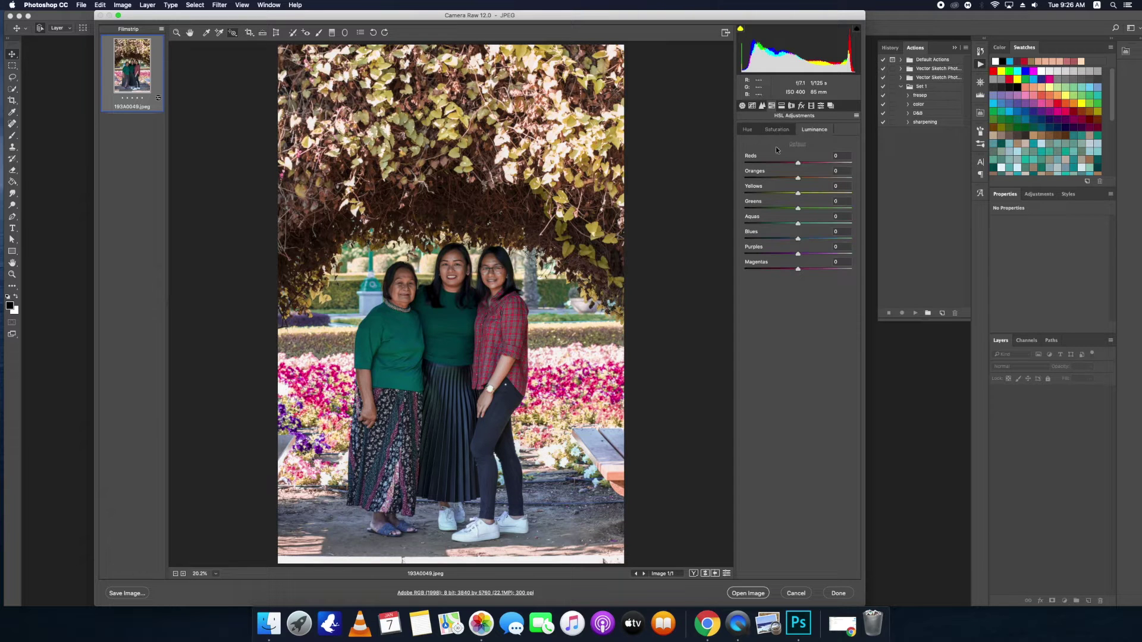
{"action": "left_click_drag", "start_coordinate": [452, 258], "coordinate": [470, 244]}
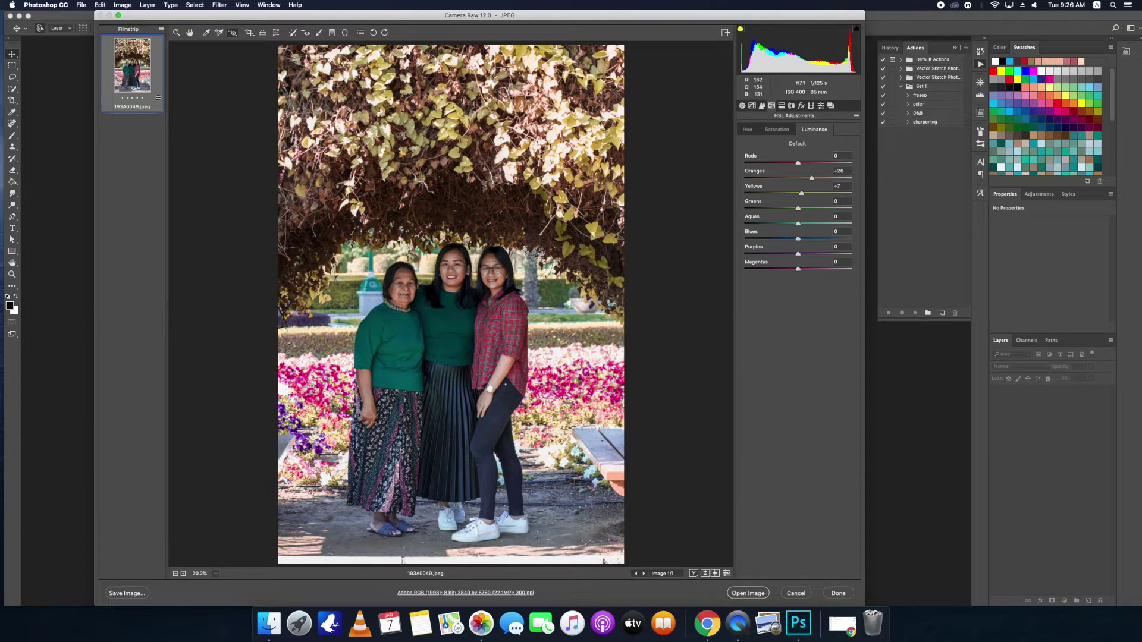
{"action": "mouse_move", "coordinate": [356, 540]}
{"action": "left_mouse_down"}
{"action": "mouse_move", "coordinate": [427, 539]}
{"action": "mouse_move", "coordinate": [370, 541]}
{"action": "left_mouse_up"}
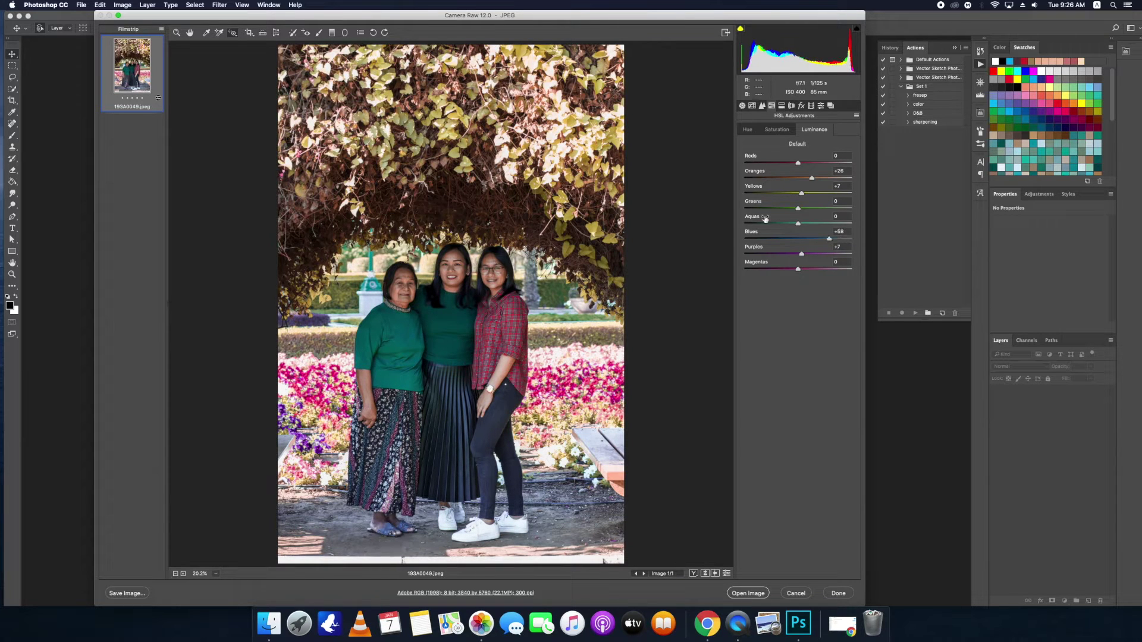
Slightly raise blue saturation, then open the graded image in Photoshop
{"action": "left_click", "coordinate": [746, 129]}
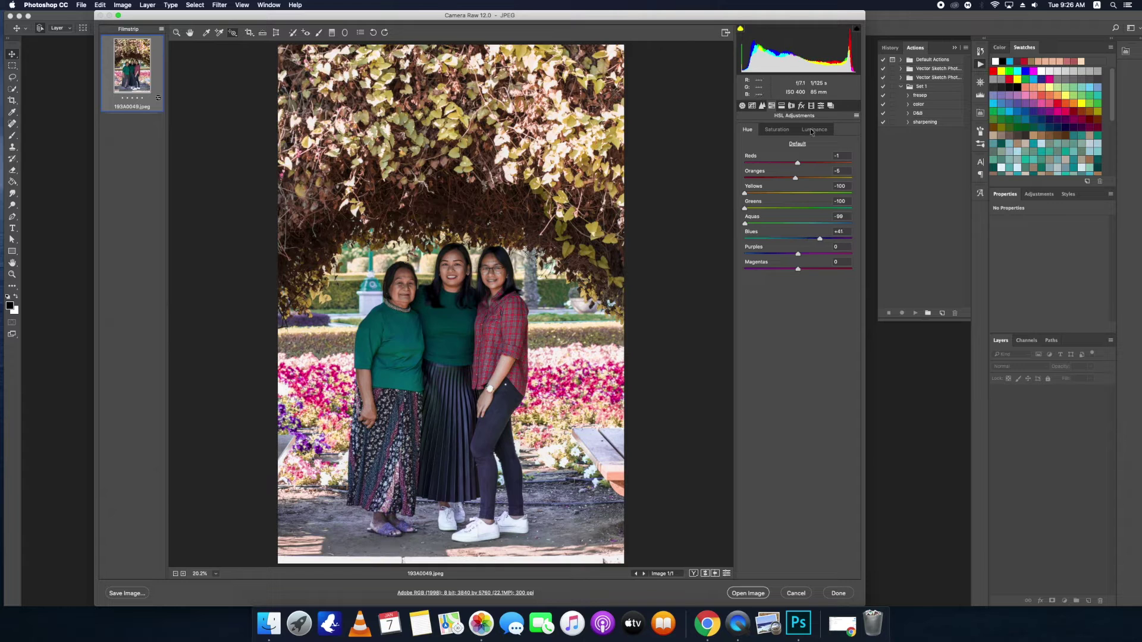
{"action": "left_click", "coordinate": [776, 129]}
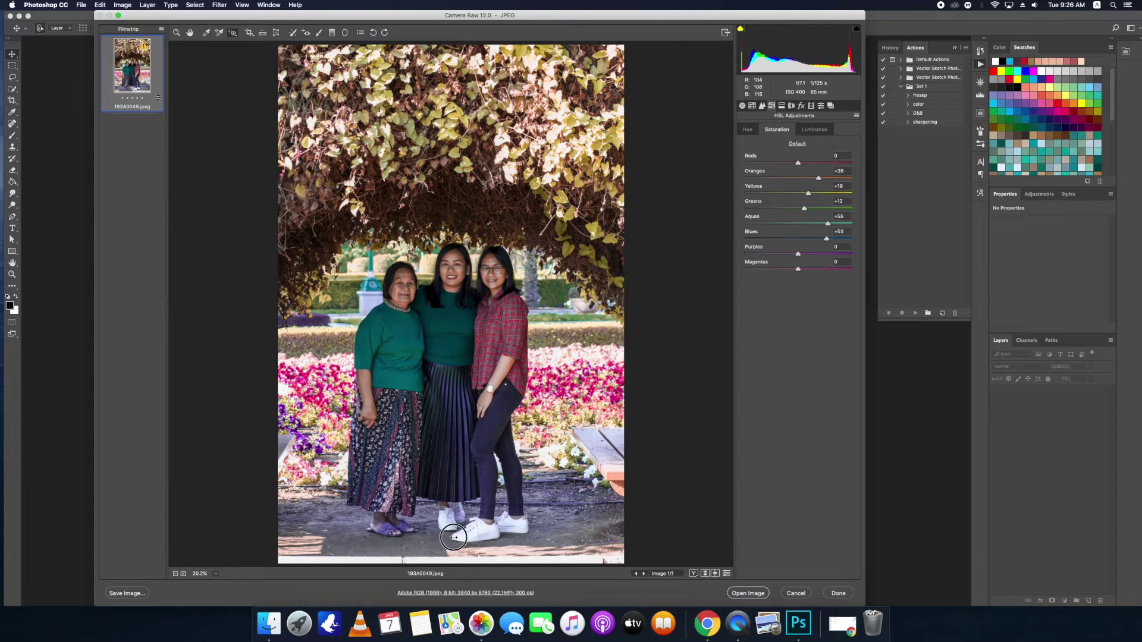
{"action": "left_click_drag", "start_coordinate": [438, 533], "coordinate": [435, 535]}
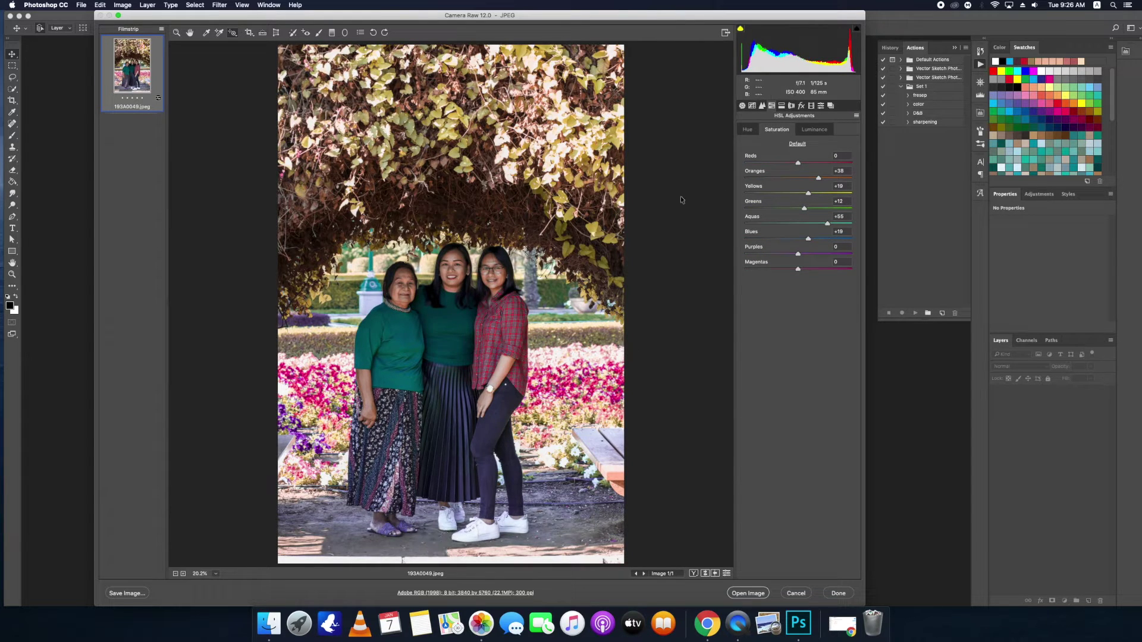
{"action": "left_click", "coordinate": [743, 106]}
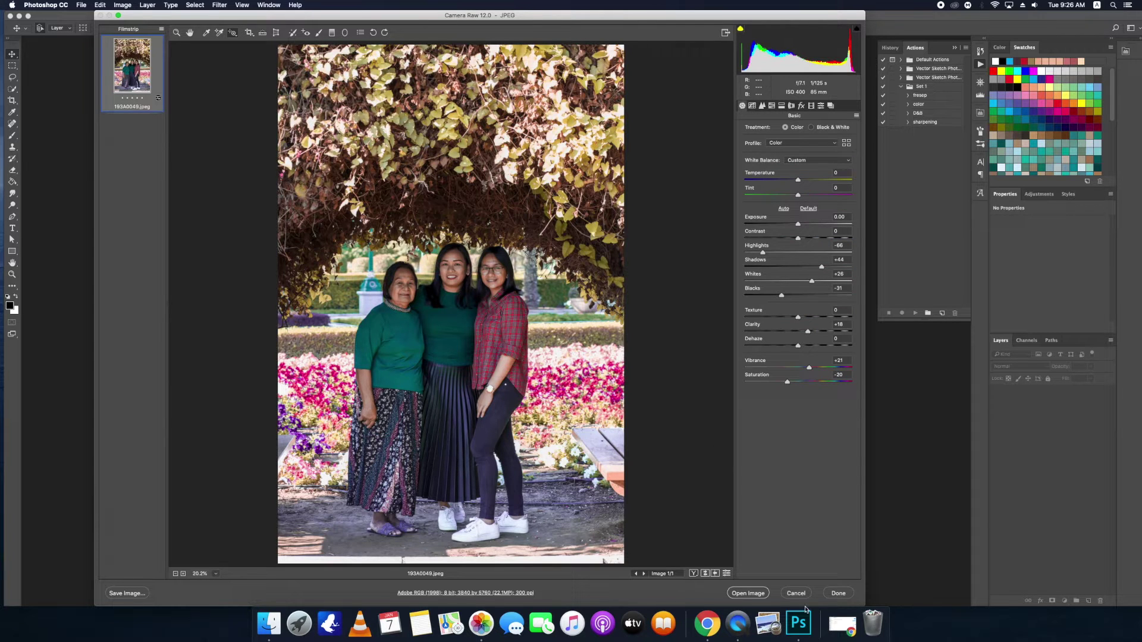
{"action": "left_click", "coordinate": [748, 593]}
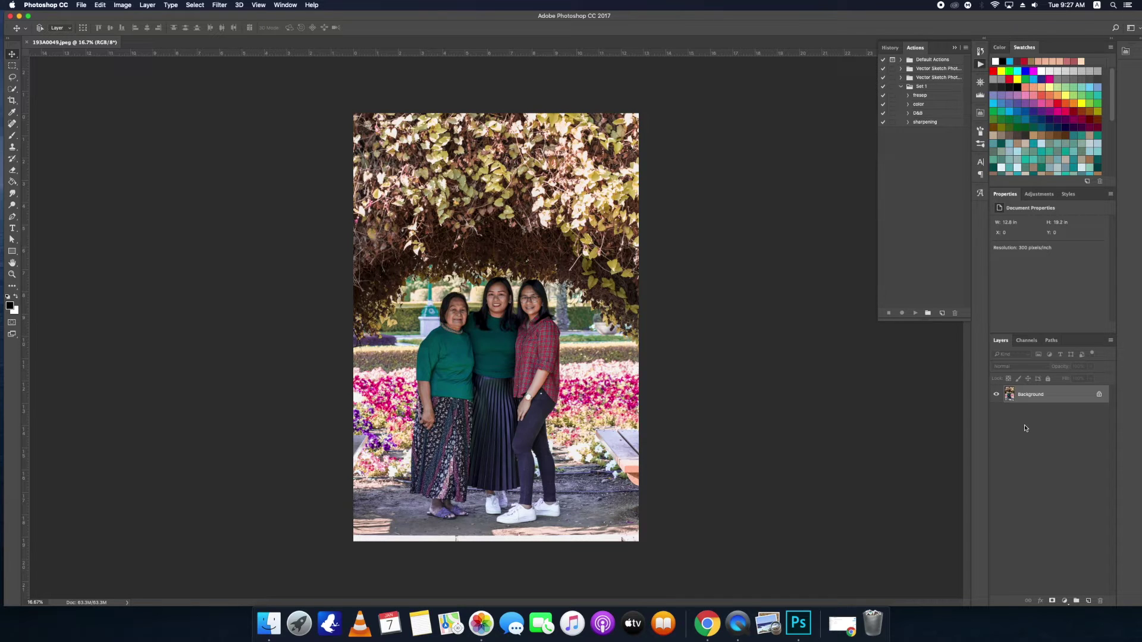
Convert the locked Background into an editable Layer 0
{"action": "key", "text": "super+j"}
{"action": "key", "text": "super+z"}
{"action": "double_click", "coordinate": [1064, 397]}
{"action": "left_click", "coordinate": [650, 280]}
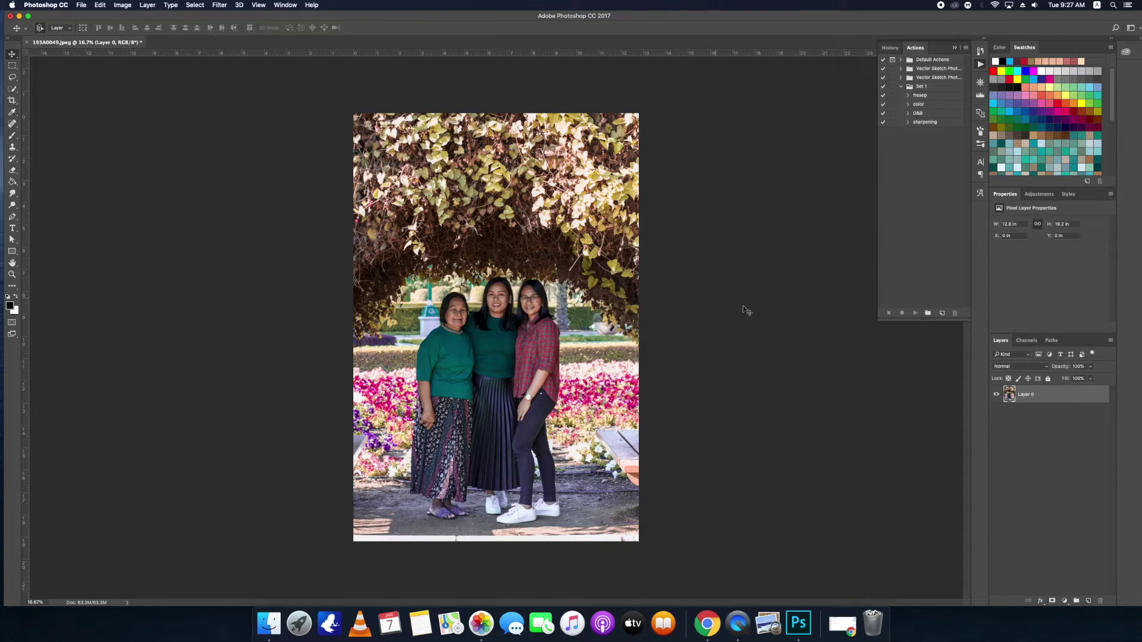
Crop the photo tighter at the top, sides and bottom, keeping rotation at 0°
{"action": "left_click", "coordinate": [388, 319]}
{"action": "left_click", "coordinate": [11, 99]}
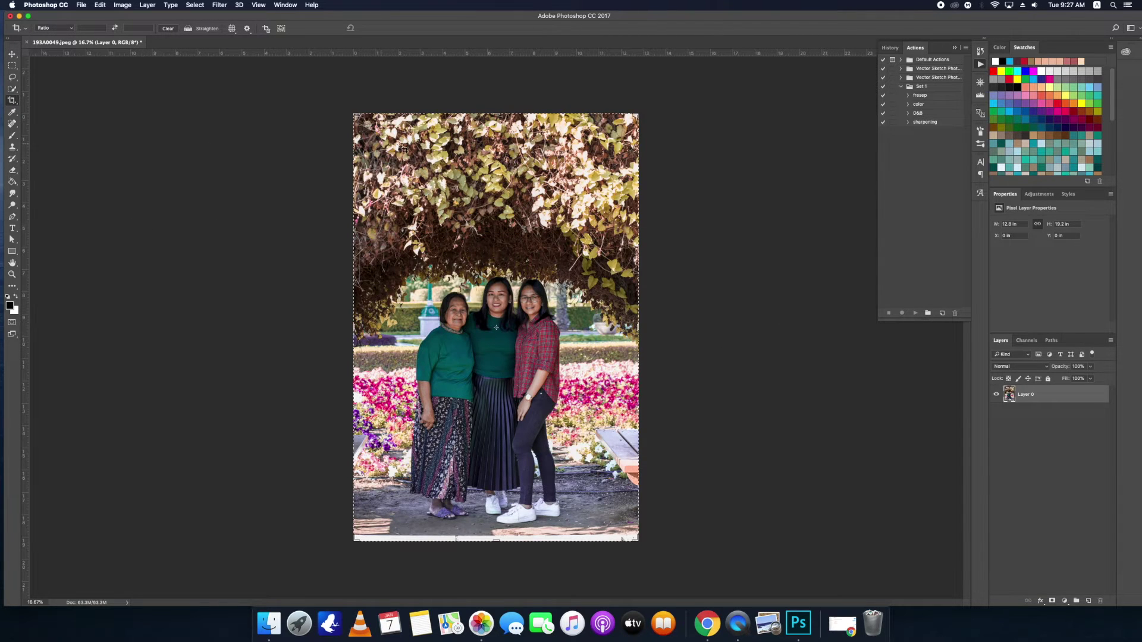
{"action": "left_click", "coordinate": [497, 116]}
{"action": "left_click_drag", "start_coordinate": [496, 117], "coordinate": [497, 129]}
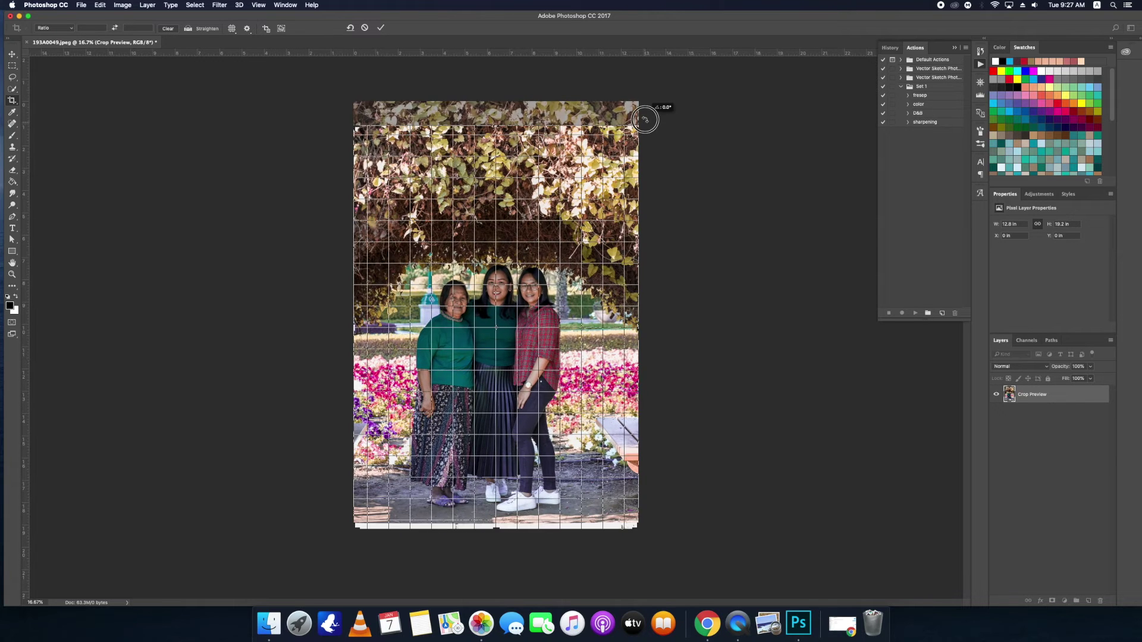
{"action": "left_click_drag", "start_coordinate": [645, 123], "coordinate": [655, 122]}
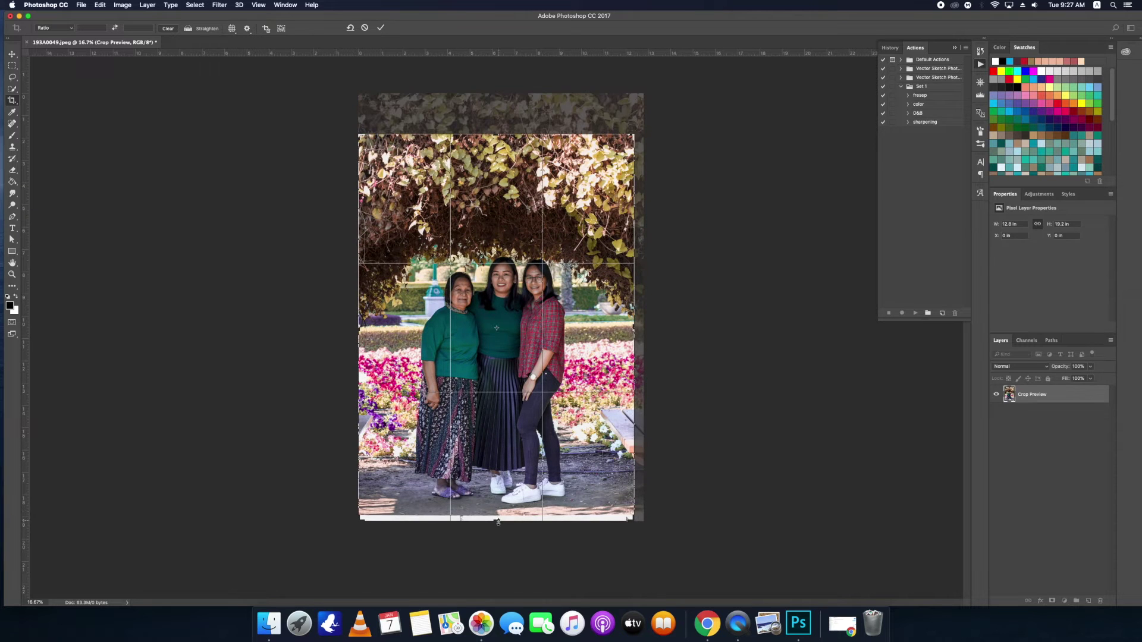
{"action": "left_click_drag", "start_coordinate": [498, 522], "coordinate": [500, 522]}
{"action": "left_click_drag", "start_coordinate": [501, 521], "coordinate": [500, 517]}
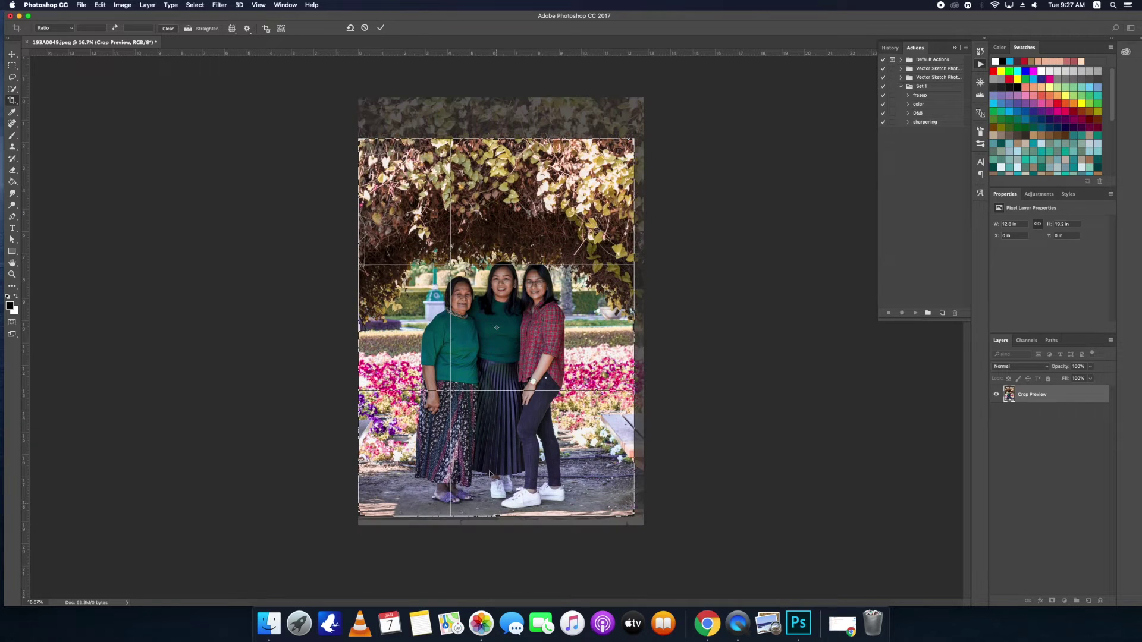
{"action": "left_click_drag", "start_coordinate": [638, 116], "coordinate": [637, 120]}
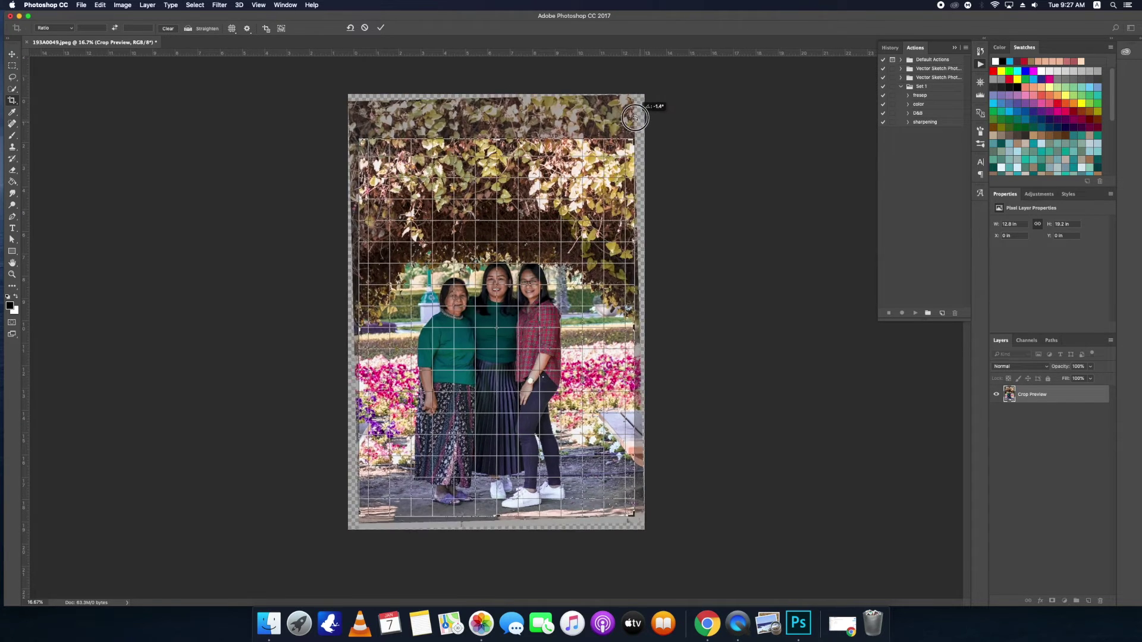
{"action": "key", "text": "Return"}
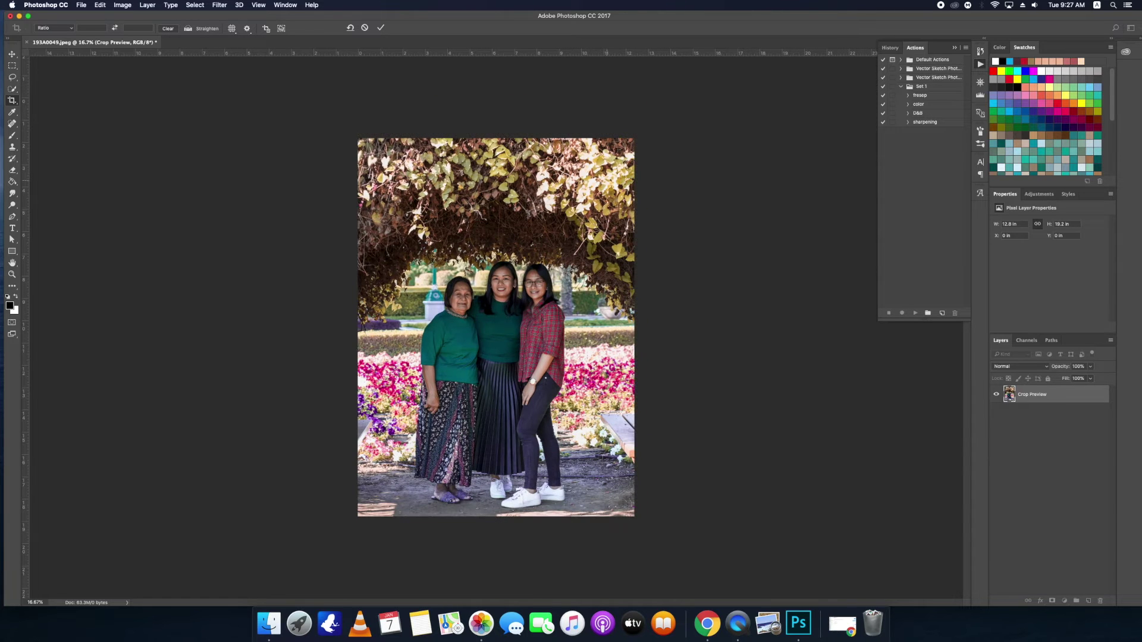
{"action": "key", "text": "v"}
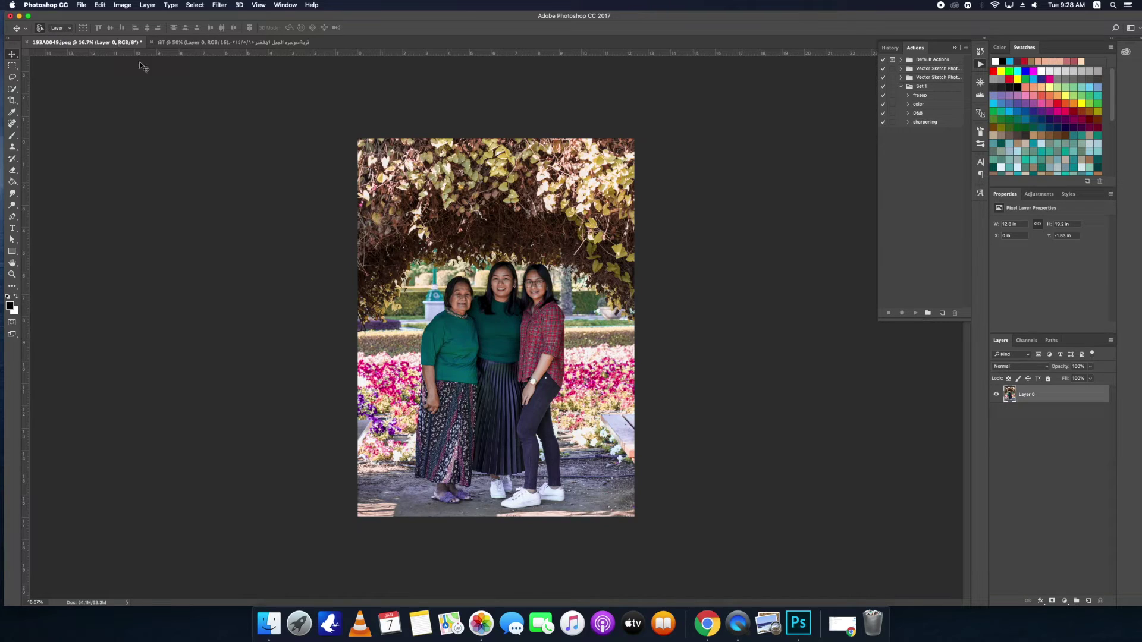
Duplicate Layer 0 twice, hide the top copy, and Gaussian-blur Layer 0 copy at radius 4
{"action": "key", "text": "super+j"}
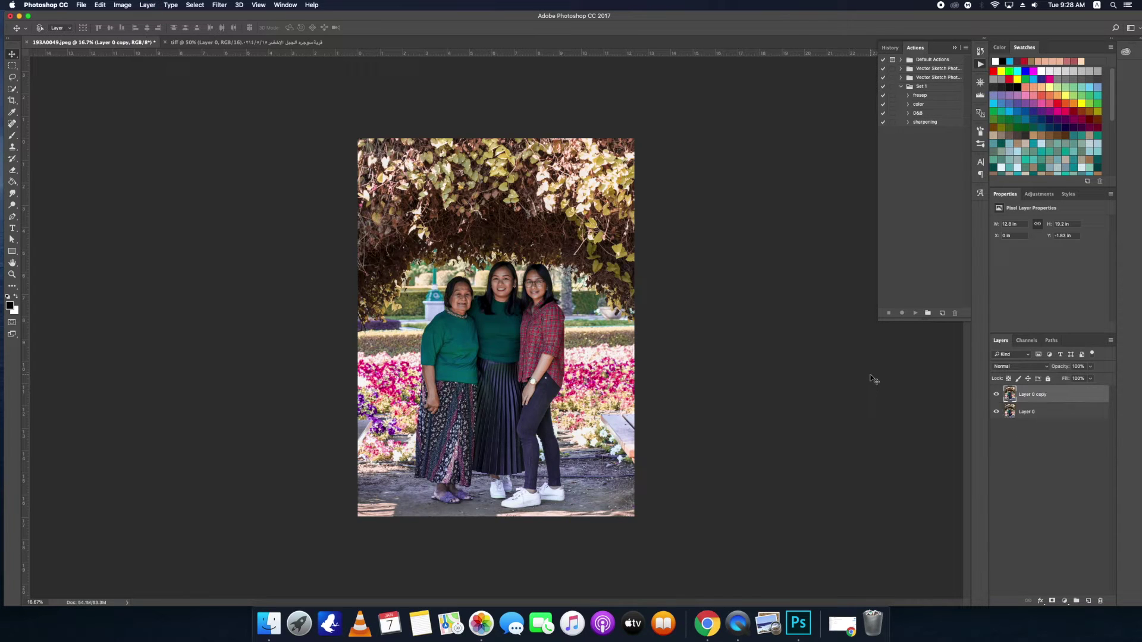
{"action": "key", "text": "super+j"}
{"action": "left_click", "coordinate": [998, 395]}
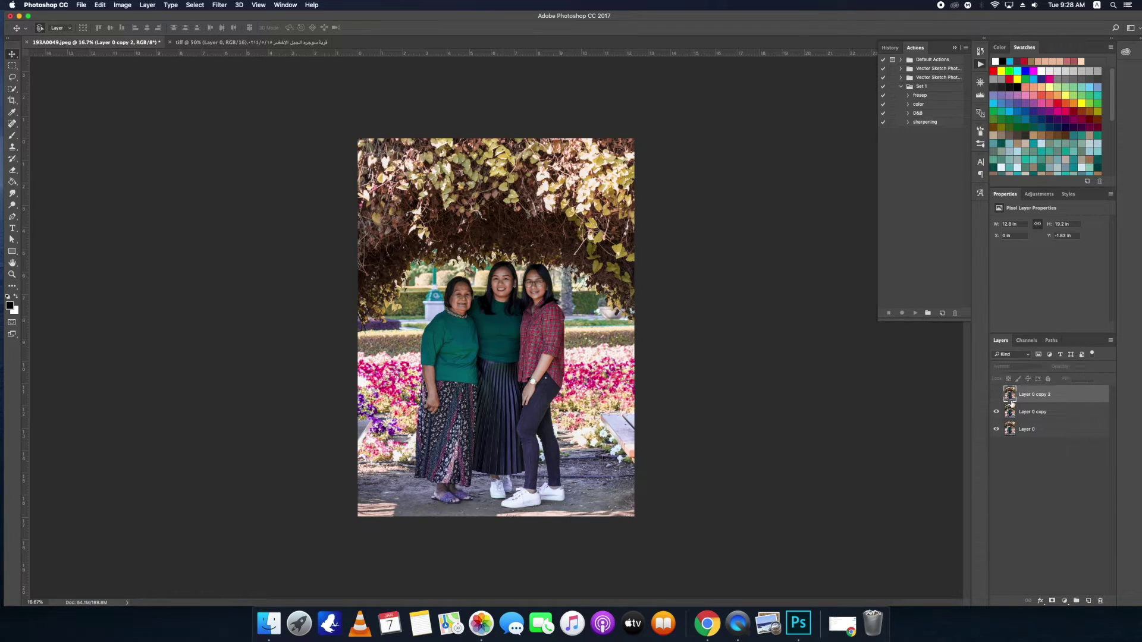
{"action": "left_click", "coordinate": [1033, 414]}
{"action": "left_click", "coordinate": [219, 5]}
{"action": "mouse_move", "coordinate": [223, 111]}
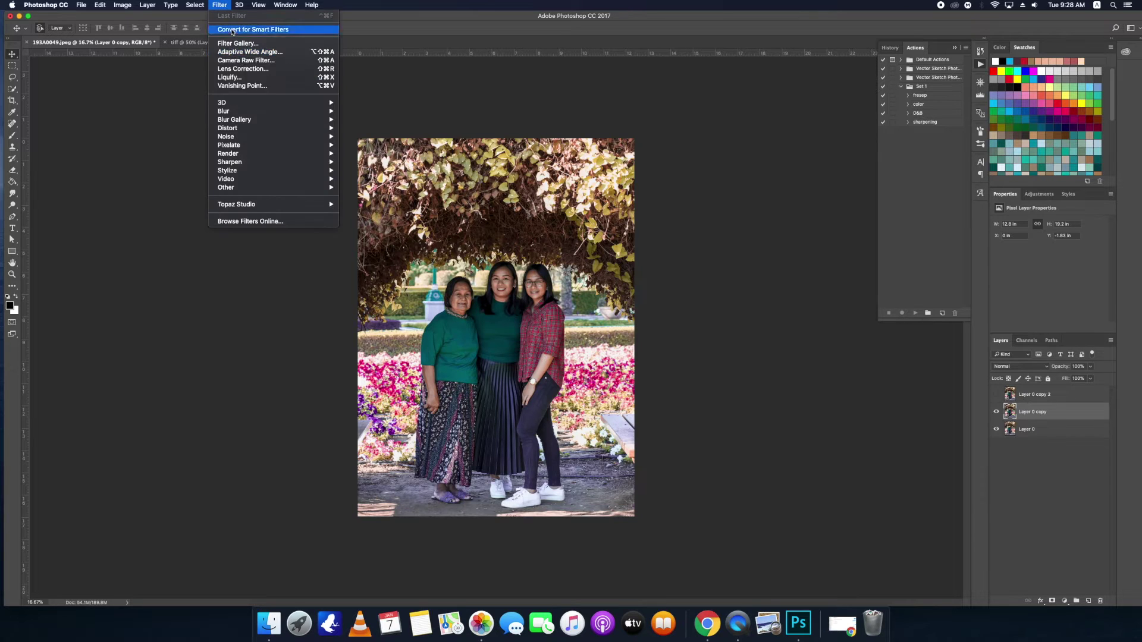
{"action": "left_click", "coordinate": [392, 145]}
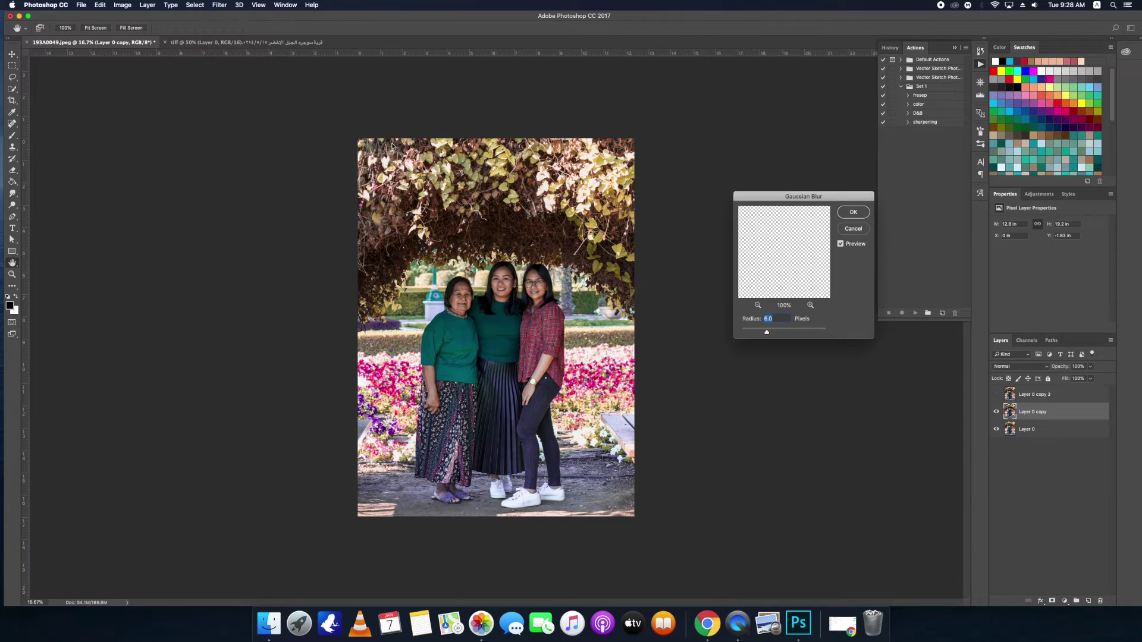
{"action": "type", "text": "4"}
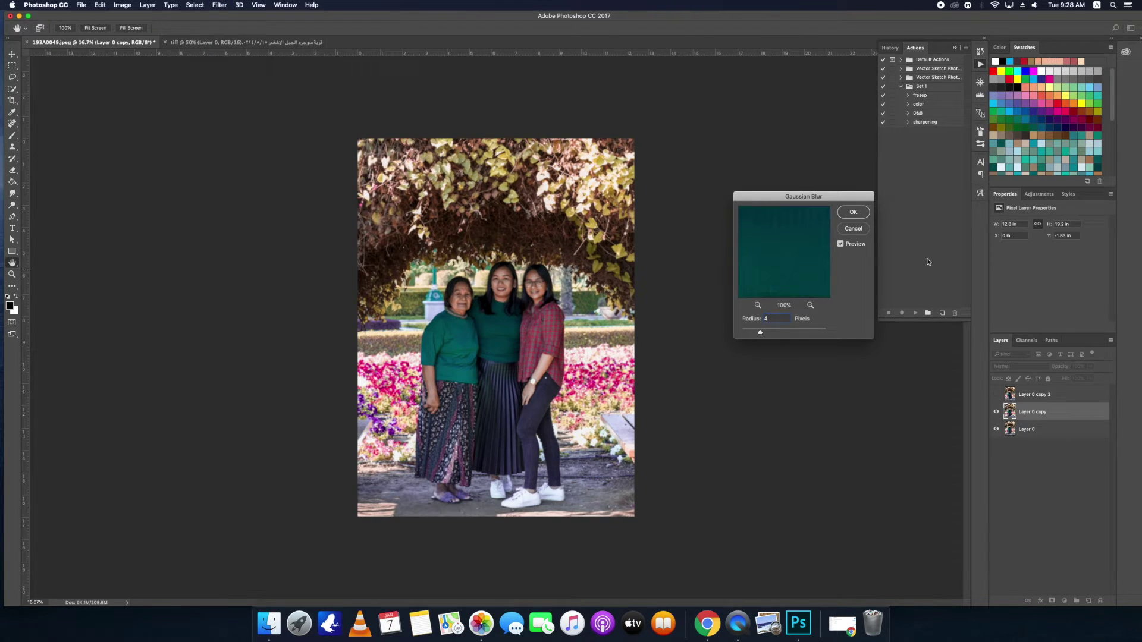
{"action": "key", "text": "Return"}
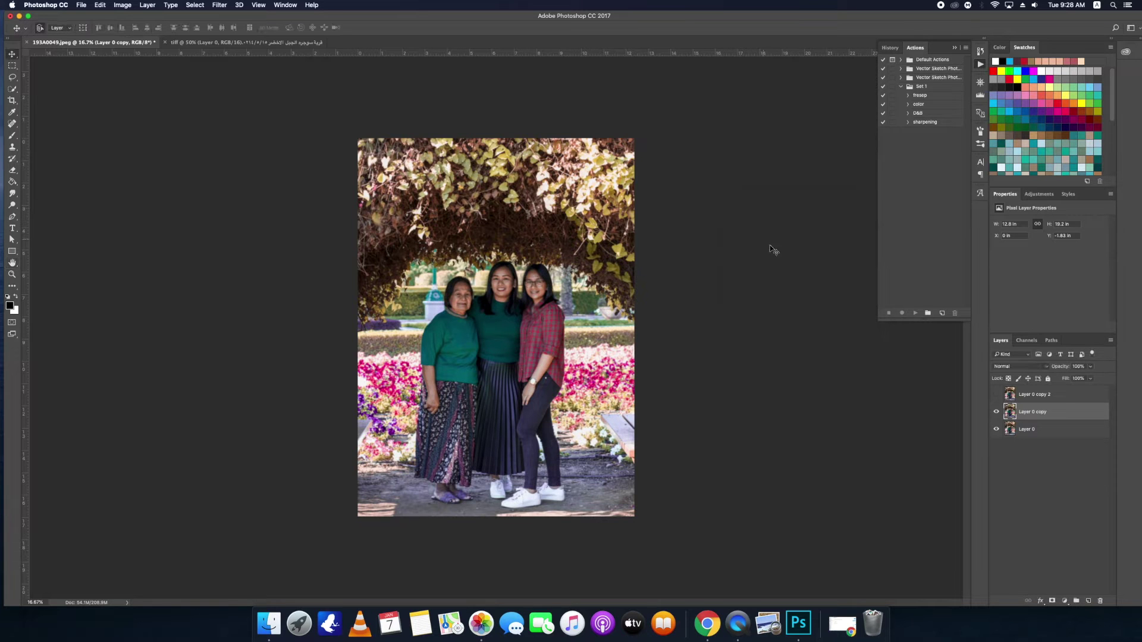
{"action": "left_click", "coordinate": [1010, 397]}
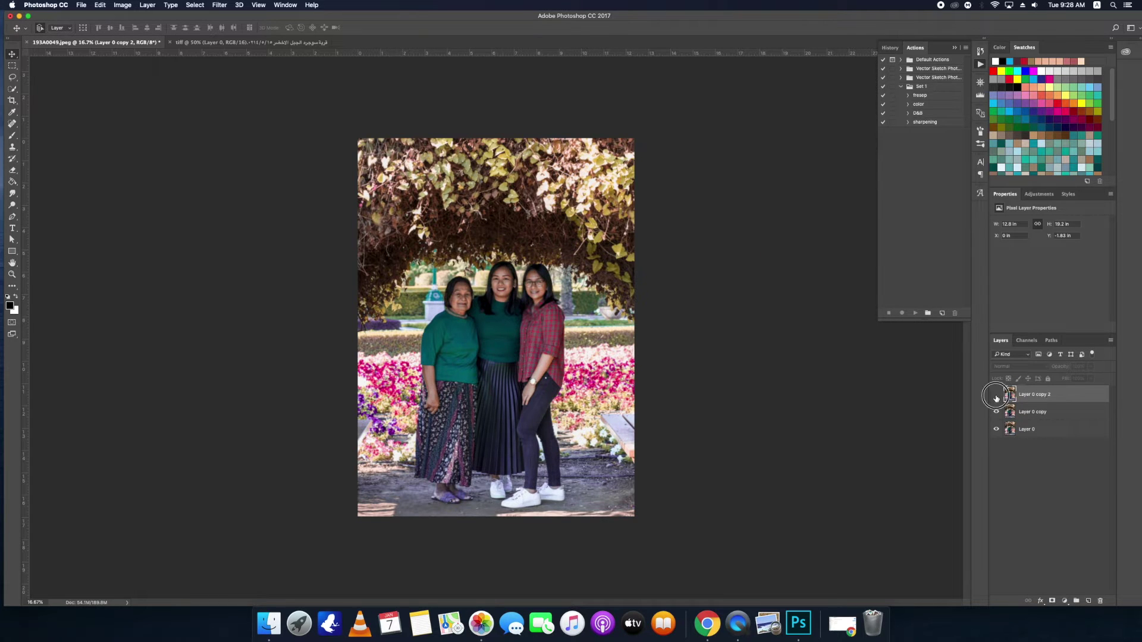
Apply Image onto Layer 0 copy 2 from Layer 0 copy: Invert, Add blending, Scale 2, Offset 0
{"action": "left_click", "coordinate": [123, 4]}
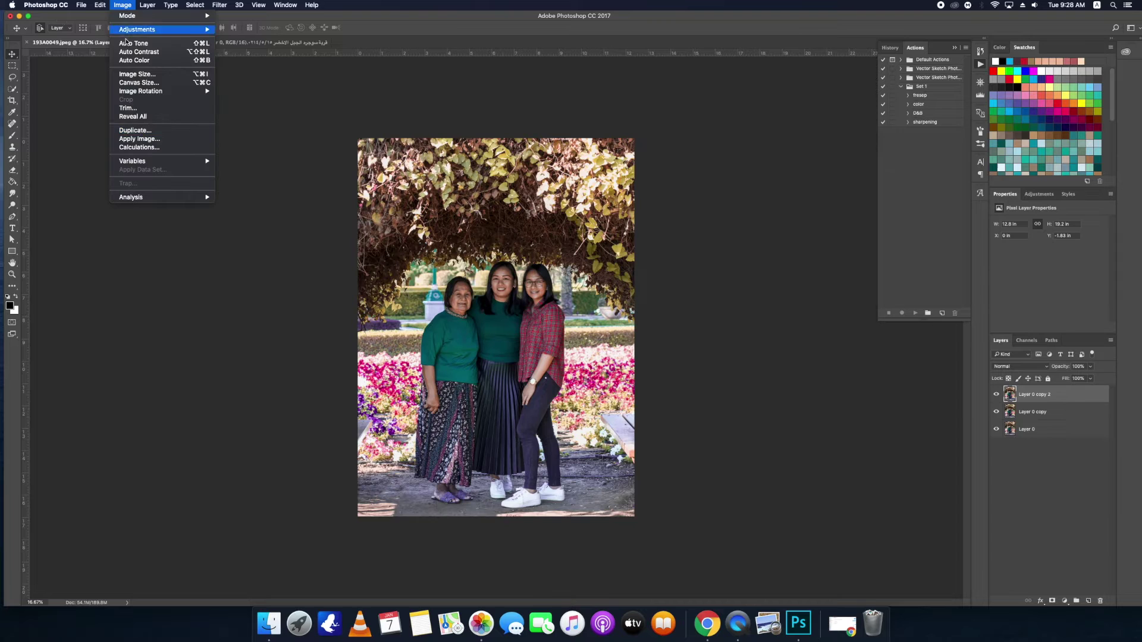
{"action": "left_click", "coordinate": [141, 139]}
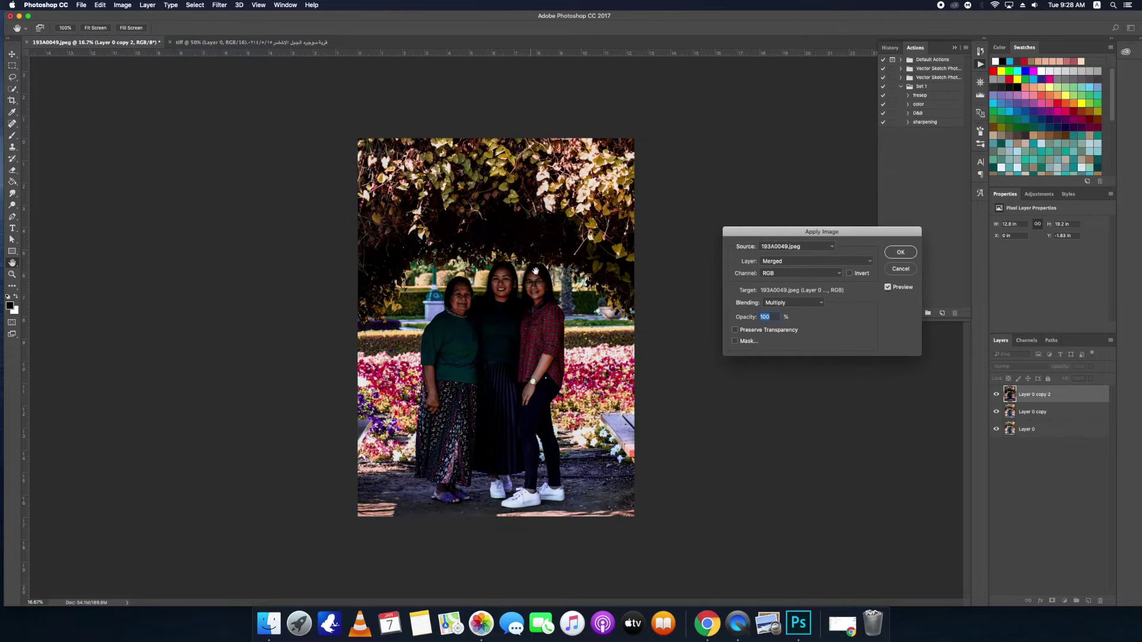
{"action": "left_click", "coordinate": [807, 261]}
{"action": "left_click", "coordinate": [818, 280]}
{"action": "left_click", "coordinate": [848, 273]}
{"action": "left_click", "coordinate": [797, 303]}
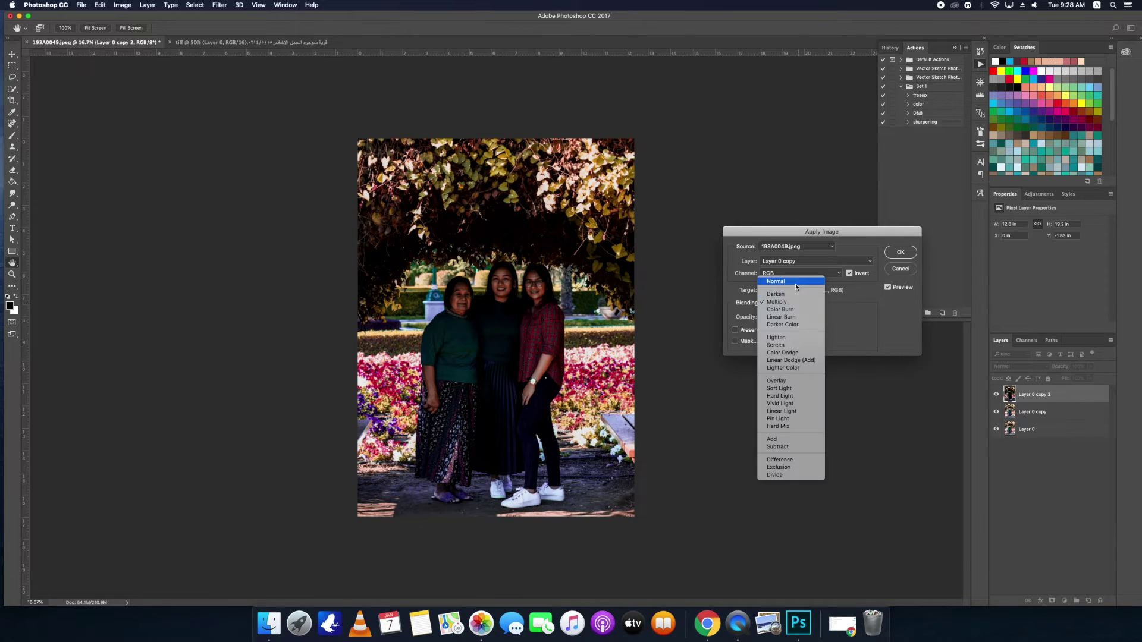
{"action": "left_click", "coordinate": [791, 283]}
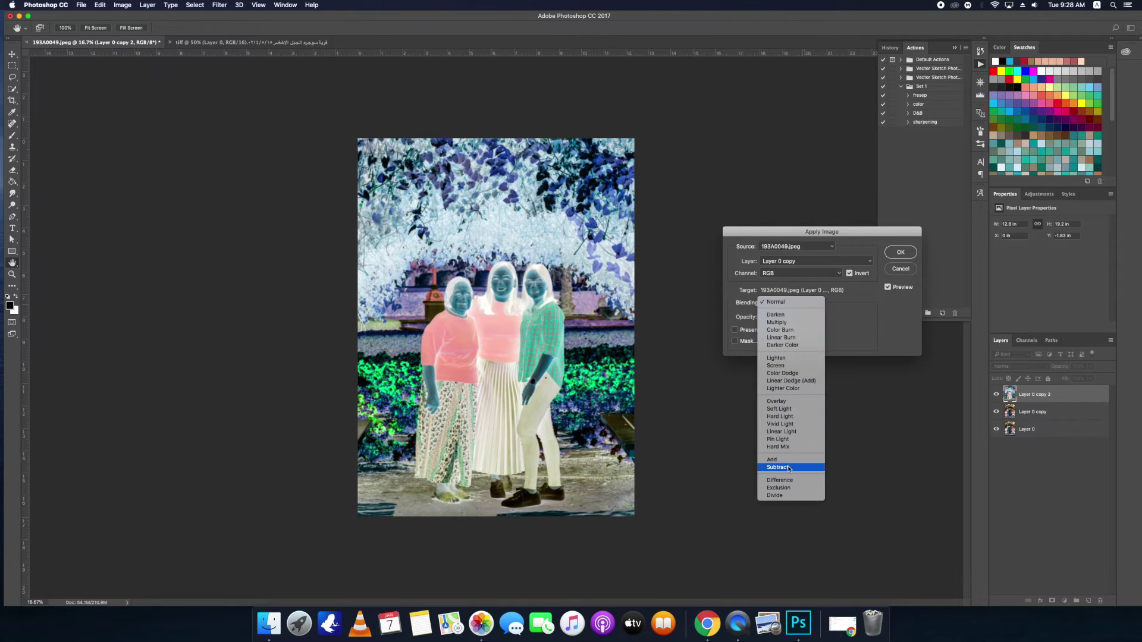
{"action": "left_click", "coordinate": [791, 464]}
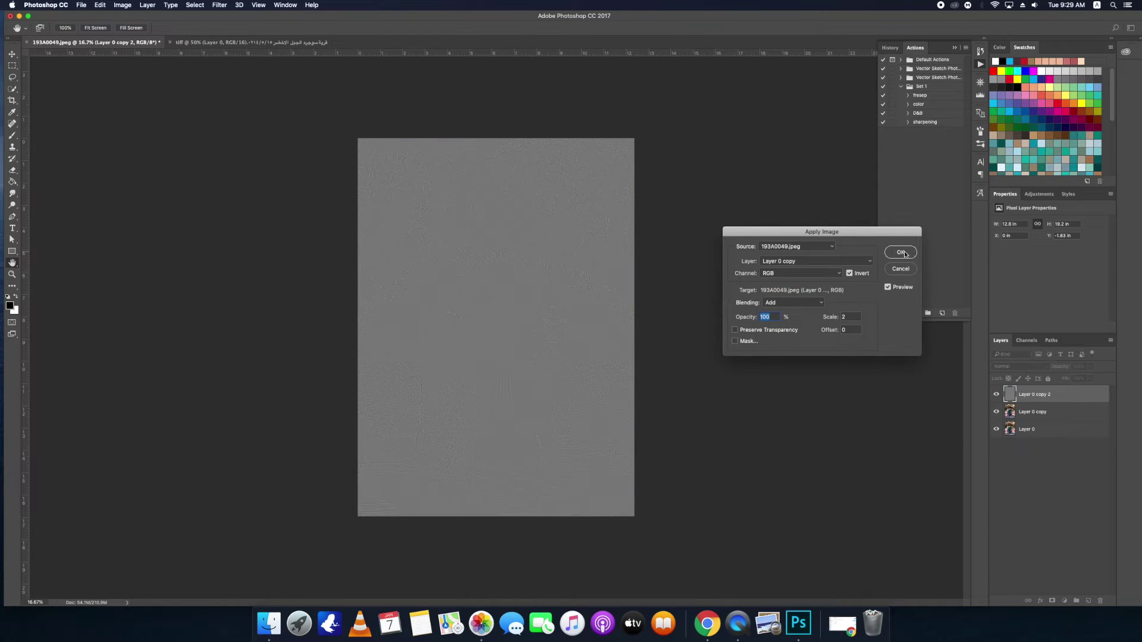
{"action": "left_click", "coordinate": [901, 253]}
Set the detail layer's blend mode to Linear Light and zoom in on the faces
{"action": "left_click", "coordinate": [1019, 366]}
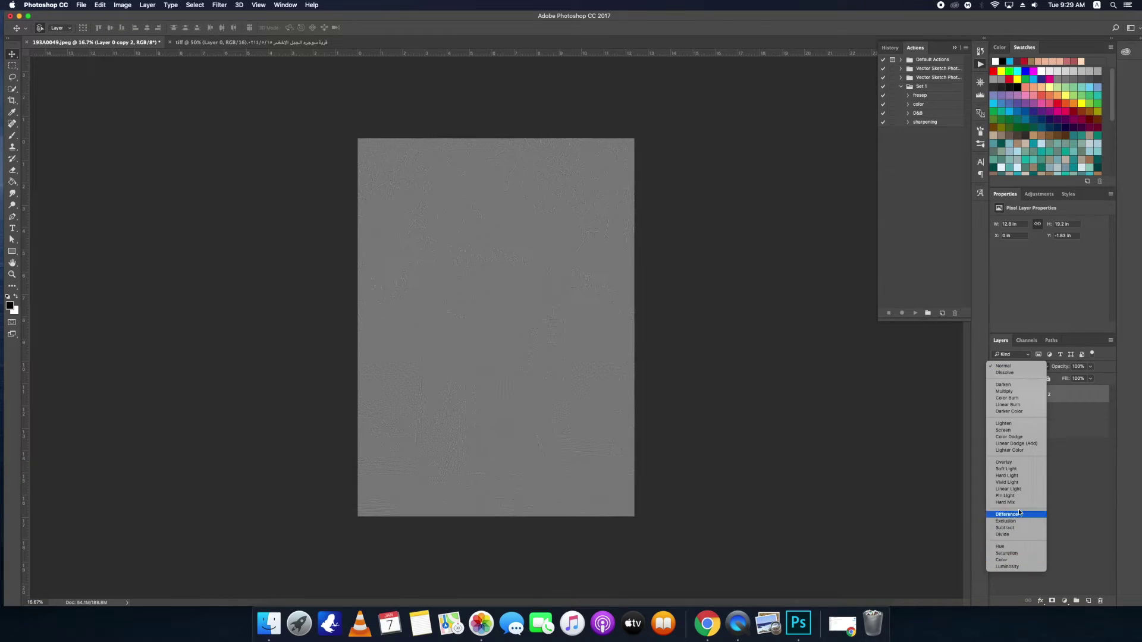
{"action": "left_click", "coordinate": [1008, 489]}
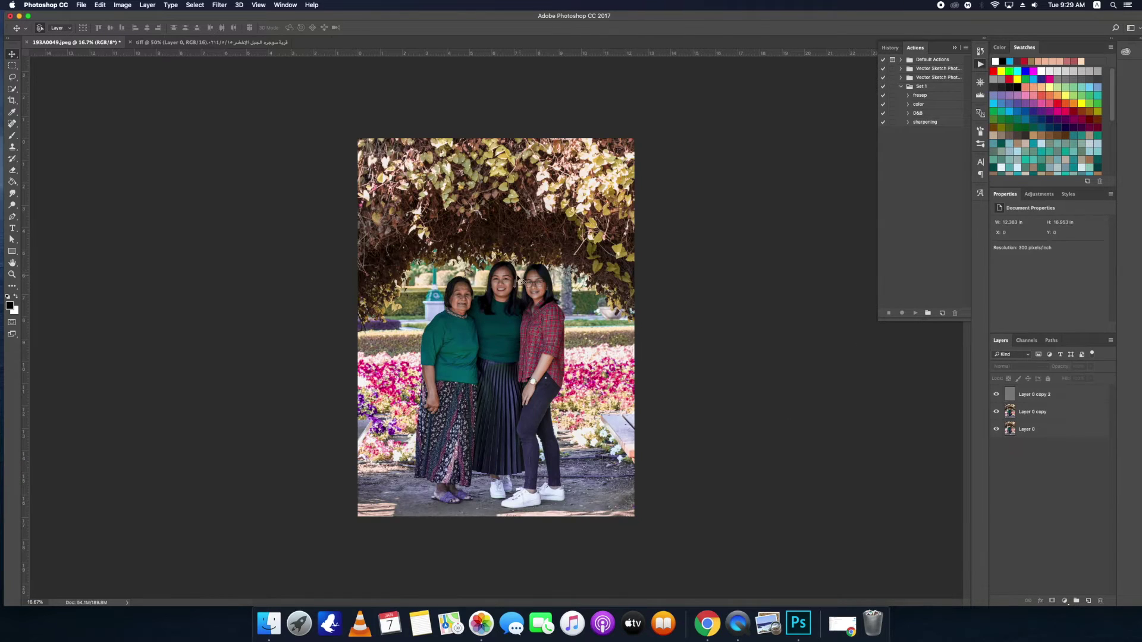
{"action": "key", "text": "z"}
{"action": "left_click", "coordinate": [542, 277]}
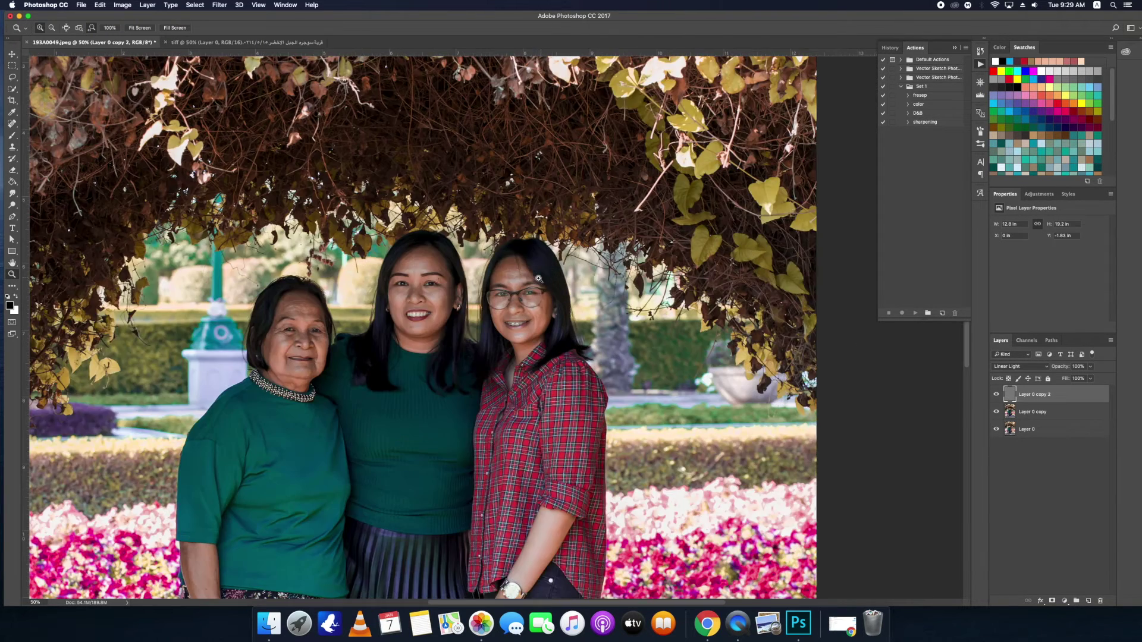
At 200% zoom, spot-heal blemishes on the middle woman's cheeks and chin
{"action": "left_click", "coordinate": [542, 277]}
{"action": "left_click", "coordinate": [435, 309]}
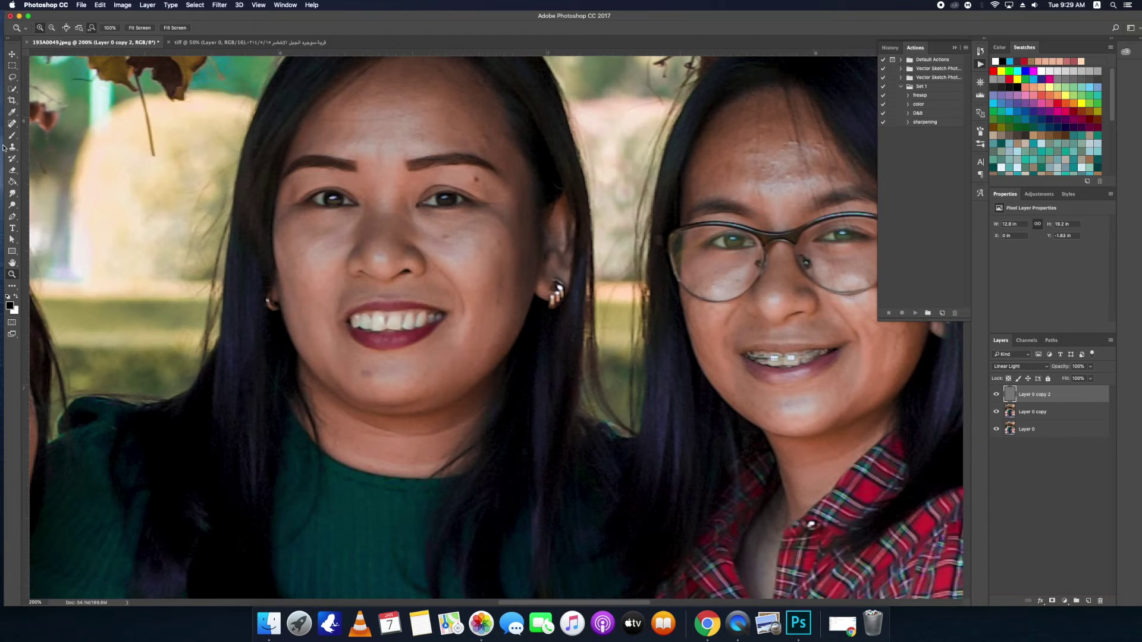
{"action": "left_click", "coordinate": [14, 121]}
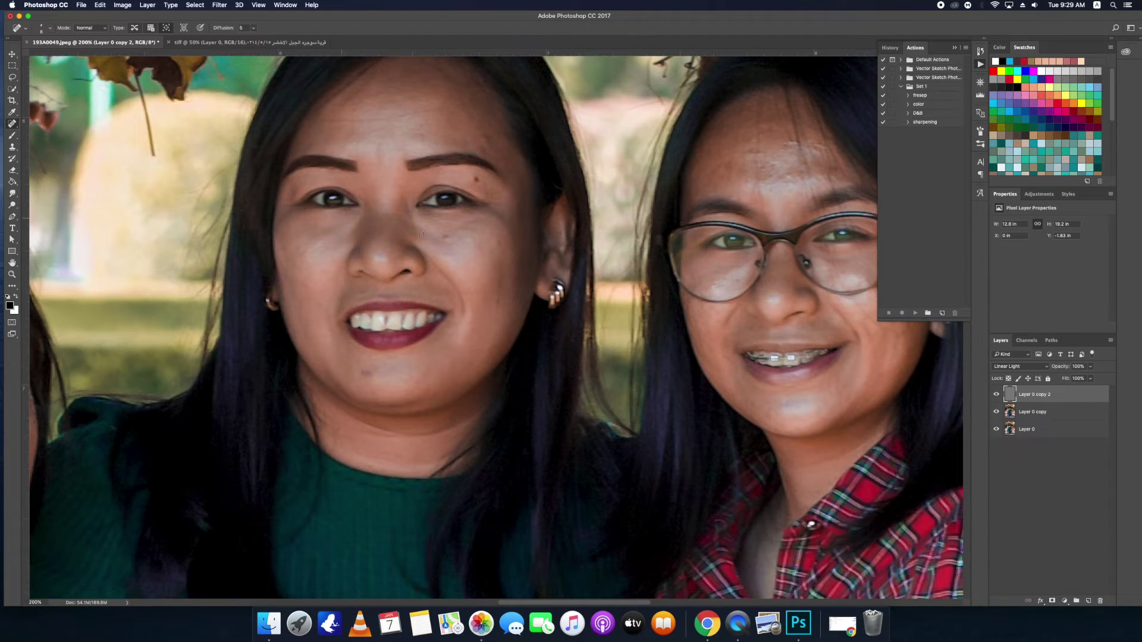
{"action": "left_click", "coordinate": [445, 235]}
{"action": "left_click", "coordinate": [365, 369]}
{"action": "left_click", "coordinate": [499, 275]}
{"action": "left_click", "coordinate": [304, 248]}
{"action": "scroll", "coordinate": [404, 205], "scroll_direction": "up", "scroll_amount": 4}
{"action": "scroll", "coordinate": [414, 217], "scroll_direction": "up", "scroll_amount": 1}
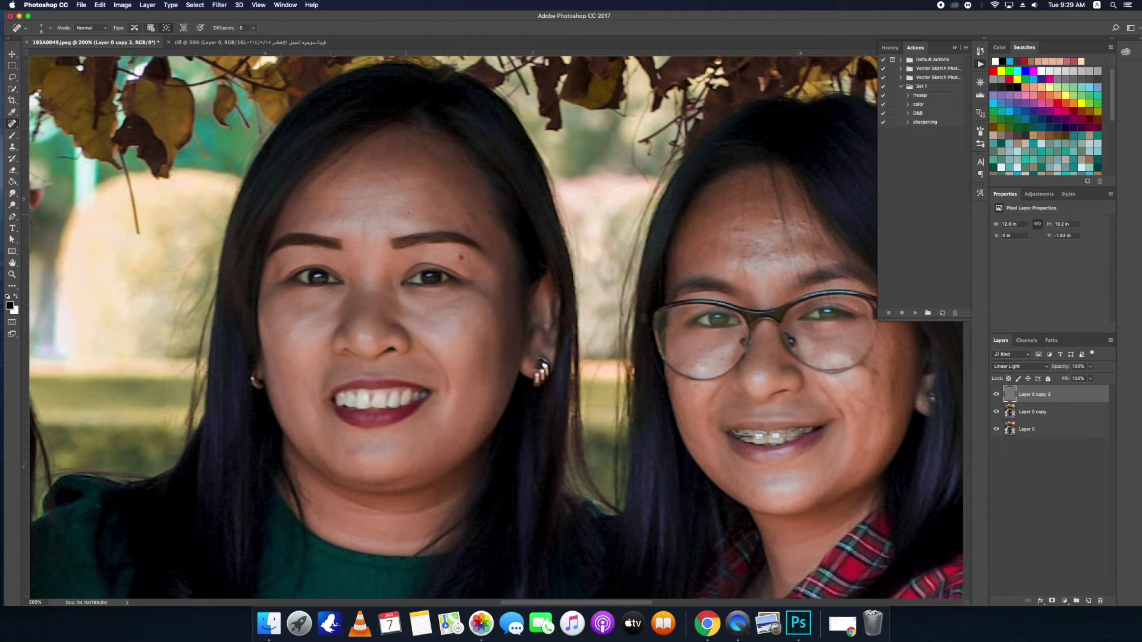
Heal forehead marks, then the right woman's forehead spots and cheek blemishes
{"action": "left_click_drag", "start_coordinate": [422, 190], "coordinate": [313, 196]}
{"action": "left_click_drag", "start_coordinate": [440, 202], "coordinate": [421, 200]}
{"action": "left_click_drag", "start_coordinate": [687, 250], "coordinate": [549, 239]}
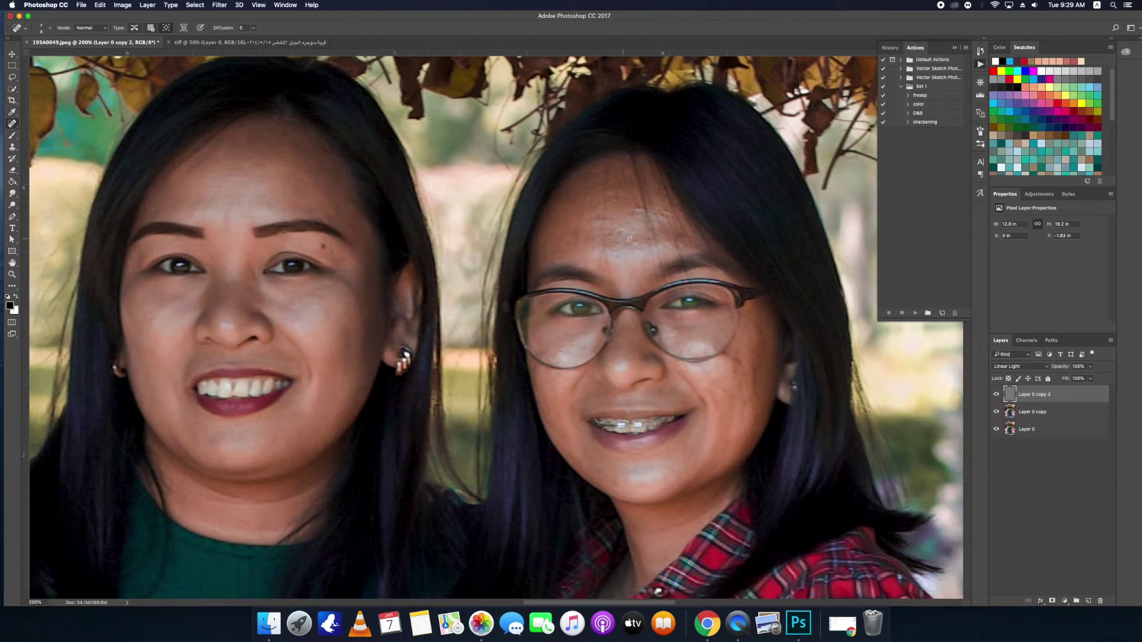
{"action": "left_click_drag", "start_coordinate": [609, 215], "coordinate": [592, 218]}
{"action": "left_click_drag", "start_coordinate": [648, 216], "coordinate": [672, 211]}
{"action": "mouse_move", "coordinate": [737, 352]}
{"action": "left_mouse_down"}
{"action": "mouse_move", "coordinate": [732, 376]}
{"action": "mouse_move", "coordinate": [738, 355]}
{"action": "left_mouse_up"}
{"action": "left_click_drag", "start_coordinate": [753, 404], "coordinate": [715, 385]}
{"action": "left_click_drag", "start_coordinate": [776, 363], "coordinate": [736, 341]}
Heal remaining spots on the right woman's other cheek, under her glasses, and on her chin
{"action": "left_click_drag", "start_coordinate": [562, 420], "coordinate": [568, 421]}
{"action": "left_click_drag", "start_coordinate": [583, 347], "coordinate": [562, 357]}
{"action": "left_click_drag", "start_coordinate": [777, 345], "coordinate": [767, 333]}
{"action": "mouse_move", "coordinate": [626, 486]}
{"action": "left_mouse_down"}
{"action": "mouse_move", "coordinate": [601, 472]}
{"action": "mouse_move", "coordinate": [624, 484]}
{"action": "left_mouse_up"}
{"action": "left_click_drag", "start_coordinate": [685, 452], "coordinate": [670, 446]}
{"action": "left_click_drag", "start_coordinate": [737, 410], "coordinate": [738, 390]}
{"action": "left_click_drag", "start_coordinate": [781, 326], "coordinate": [767, 321]}
Spot-heal the remaining forehead blemishes and the cheek spot beside the glasses
{"action": "left_click", "coordinate": [638, 245]}
{"action": "left_click", "coordinate": [639, 246]}
{"action": "left_click", "coordinate": [661, 217]}
{"action": "left_click", "coordinate": [609, 194]}
{"action": "left_click_drag", "start_coordinate": [731, 351], "coordinate": [759, 347]}
Heal the older woman's cheek wrinkle, forehead mark and the laugh line beside her mouth
{"action": "left_click_drag", "start_coordinate": [550, 373], "coordinate": [684, 339]}
{"action": "mouse_move", "coordinate": [482, 424]}
{"action": "left_mouse_down"}
{"action": "mouse_move", "coordinate": [584, 378]}
{"action": "mouse_move", "coordinate": [646, 319]}
{"action": "left_mouse_up"}
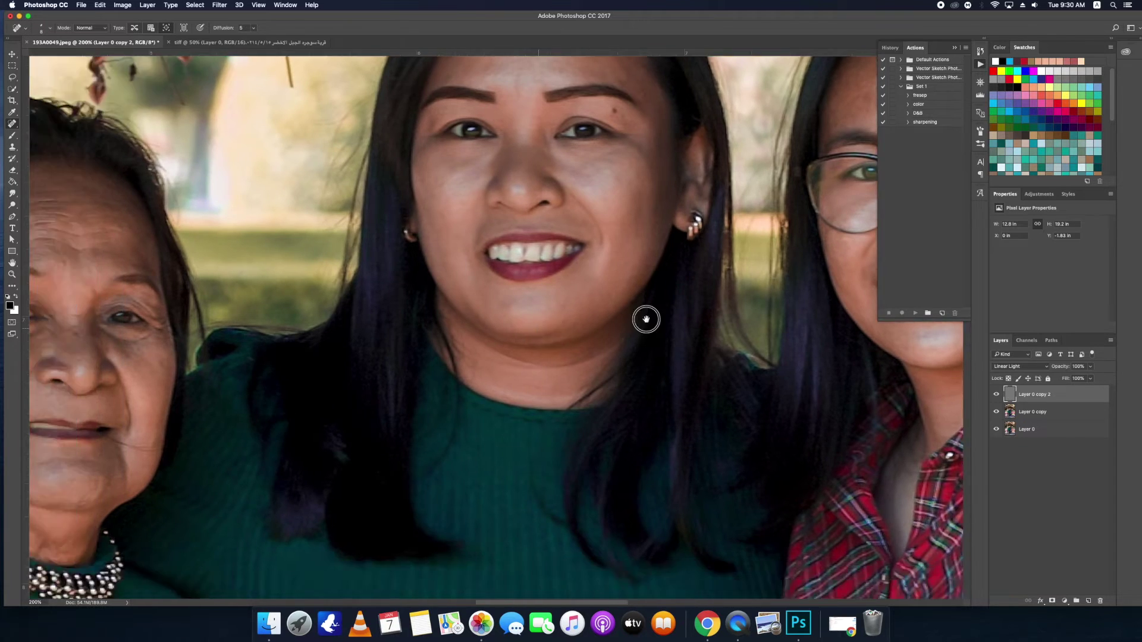
{"action": "left_click_drag", "start_coordinate": [263, 434], "coordinate": [559, 383]}
{"action": "left_click_drag", "start_coordinate": [297, 364], "coordinate": [315, 362]}
{"action": "left_click_drag", "start_coordinate": [302, 311], "coordinate": [301, 329]}
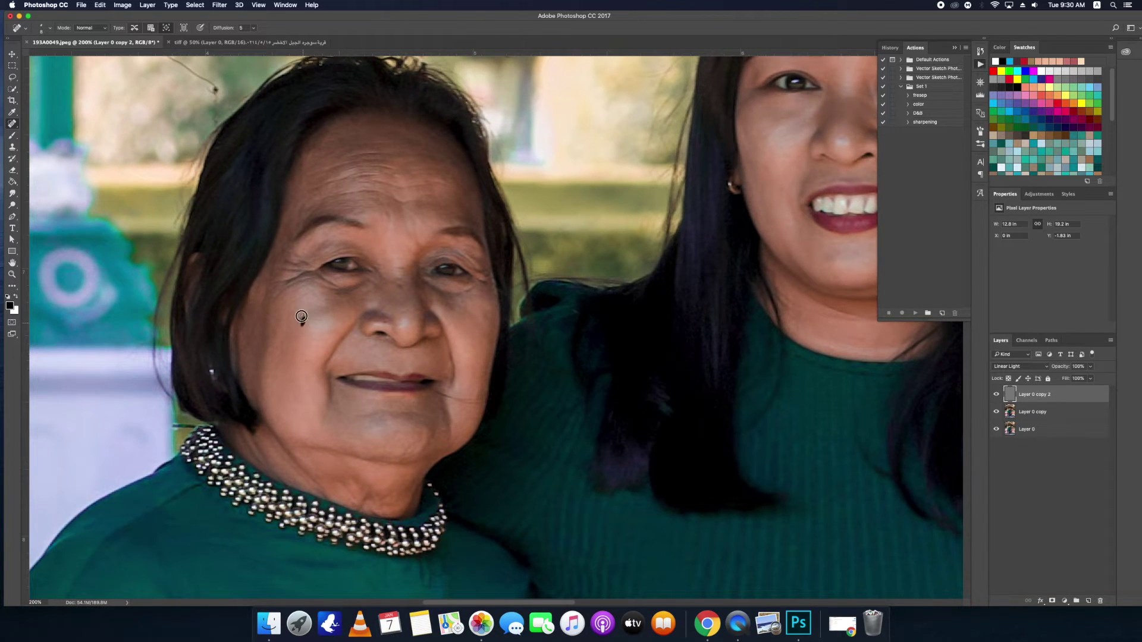
{"action": "left_click_drag", "start_coordinate": [429, 277], "coordinate": [423, 346]}
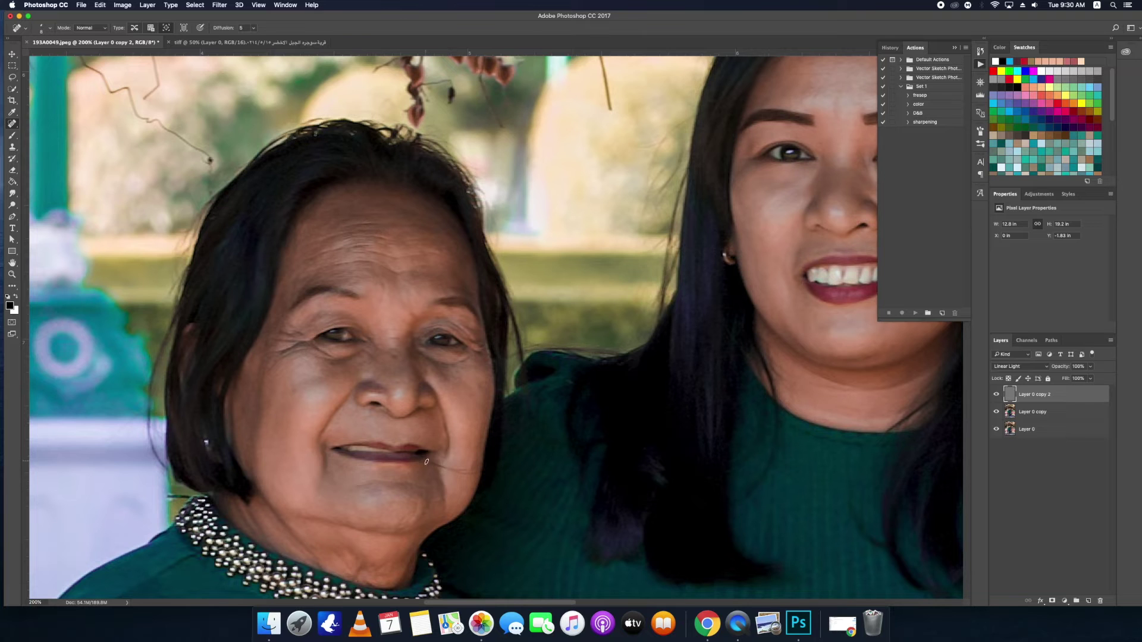
{"action": "left_click_drag", "start_coordinate": [427, 462], "coordinate": [473, 476]}
Make the blurred Layer 0 copy the active layer
{"action": "scroll", "coordinate": [468, 472], "scroll_direction": "right", "scroll_amount": 5}
{"action": "scroll", "coordinate": [468, 471], "scroll_direction": "down", "scroll_amount": 3}
{"action": "left_click", "coordinate": [1051, 411]}
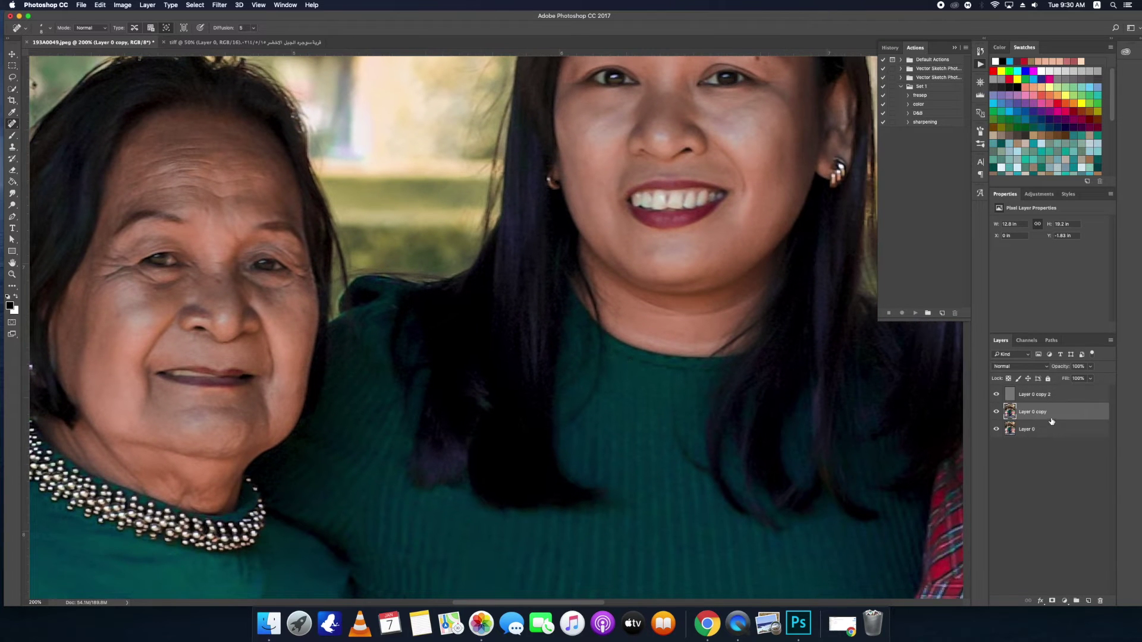
Lasso a soft-edged patch of the older woman's forehead and apply a 6 px Gaussian Blur
{"action": "left_click", "coordinate": [12, 78]}
{"action": "double_click", "coordinate": [114, 28]}
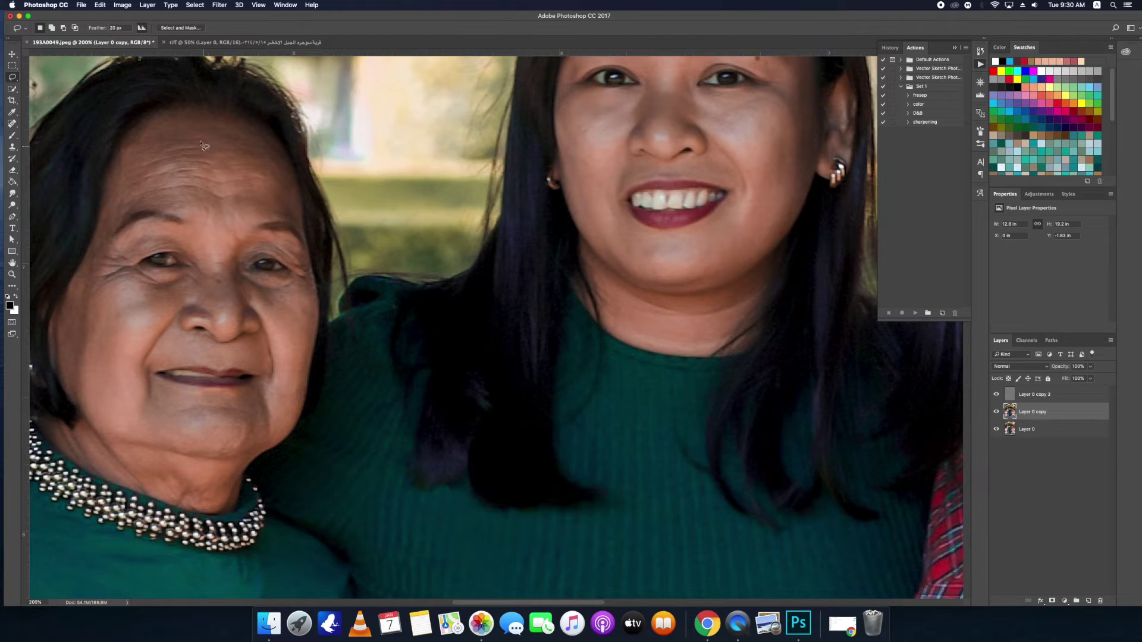
{"action": "left_click_drag", "start_coordinate": [141, 136], "coordinate": [132, 149]}
{"action": "left_click", "coordinate": [219, 4]}
{"action": "mouse_move", "coordinate": [233, 119]}
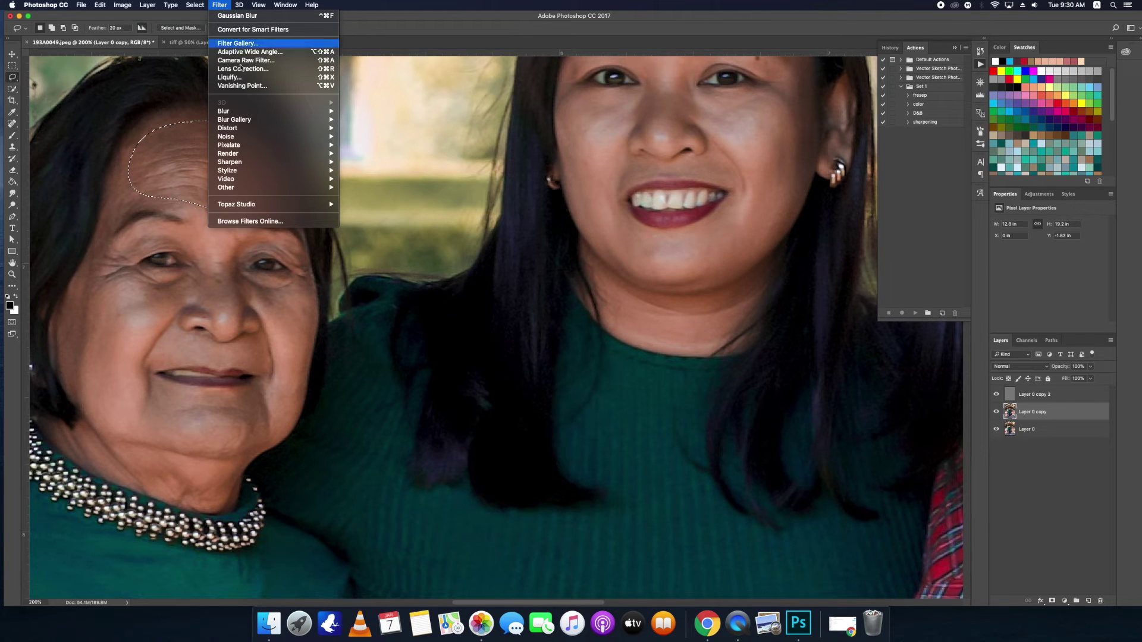
{"action": "left_click", "coordinate": [365, 146]}
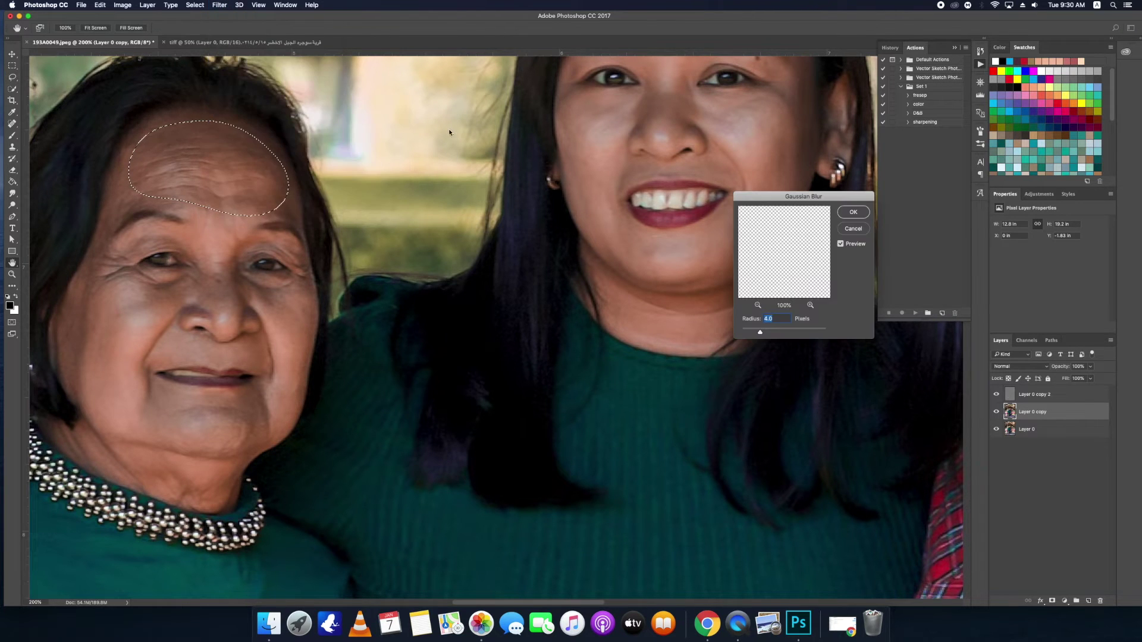
{"action": "type", "text": "6"}
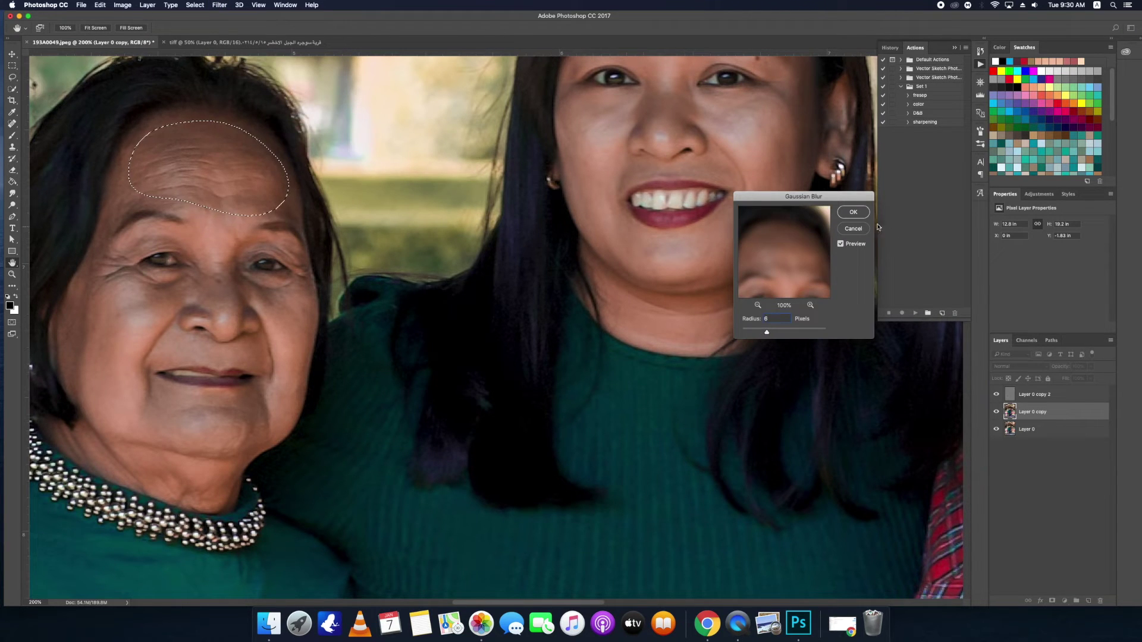
{"action": "left_click", "coordinate": [853, 213]}
Dismiss the feather warning, lower the Lasso feather to 10 px, and select the left brow
{"action": "mouse_move", "coordinate": [134, 234]}
{"action": "left_mouse_down"}
{"action": "mouse_move", "coordinate": [217, 237]}
{"action": "mouse_move", "coordinate": [110, 254]}
{"action": "left_mouse_up"}
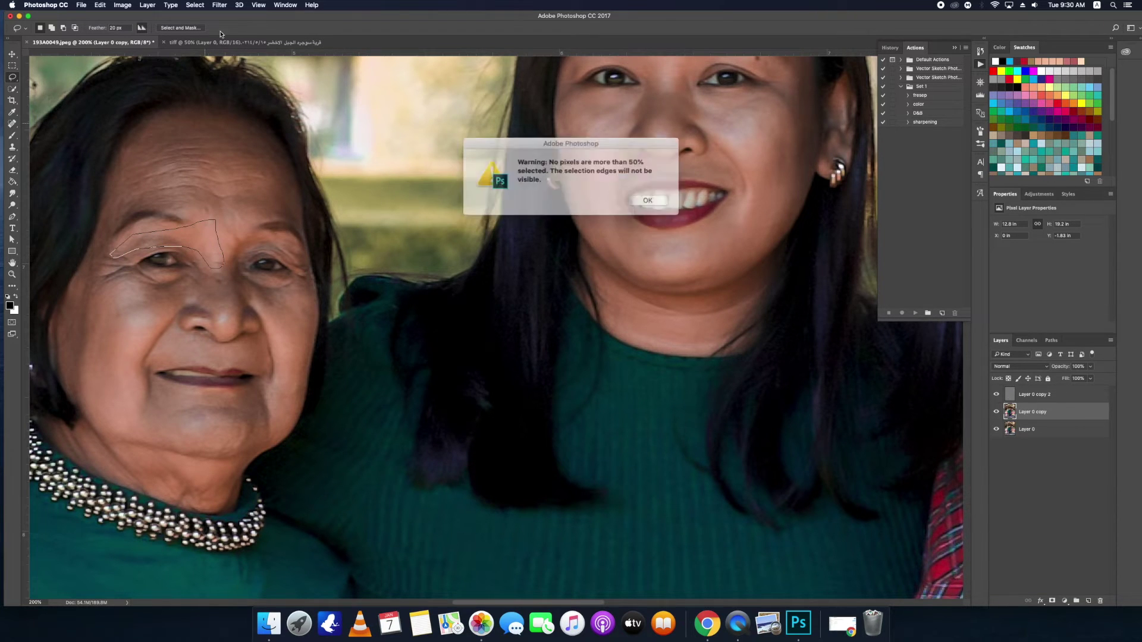
{"action": "left_click", "coordinate": [644, 195]}
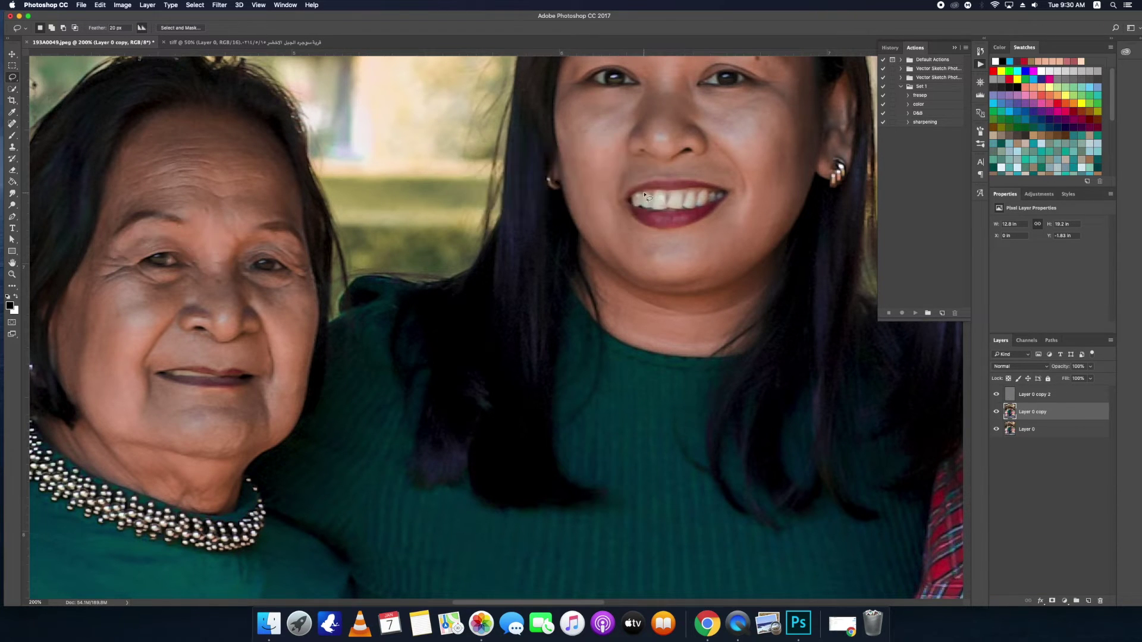
{"action": "left_click", "coordinate": [116, 28]}
{"action": "left_click_drag", "start_coordinate": [201, 241], "coordinate": [122, 249]}
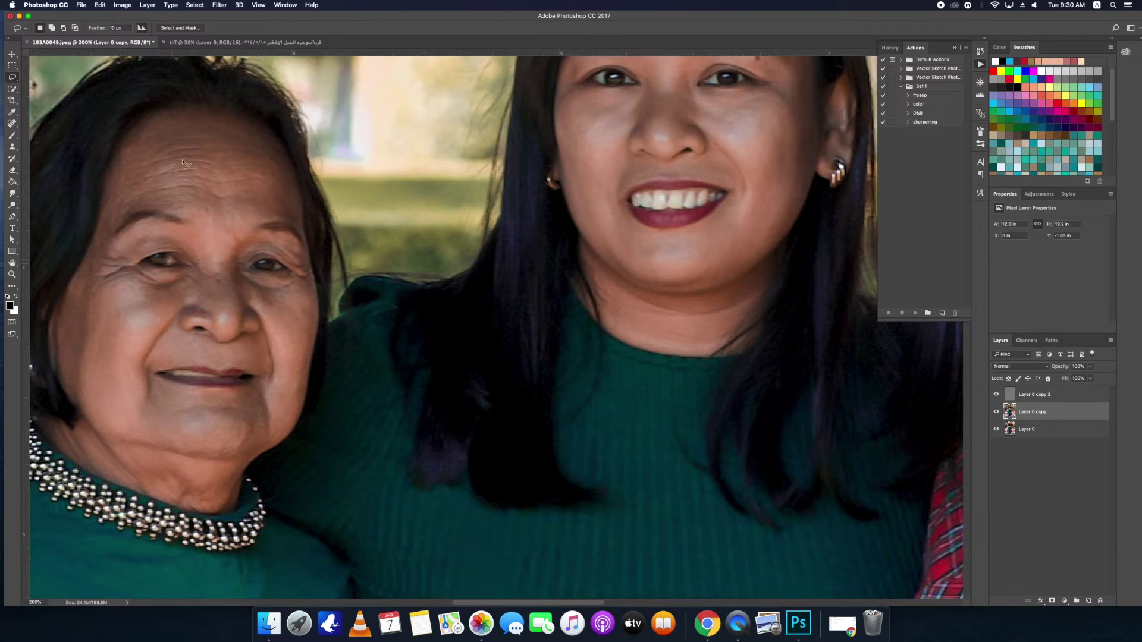
Attempt to copy the brow selection and dismiss the 'No pixels are selected' alert
{"action": "left_click", "coordinate": [219, 5]}
{"action": "key", "text": "Escape"}
{"action": "left_click", "coordinate": [127, 193]}
{"action": "key", "text": "super+j"}
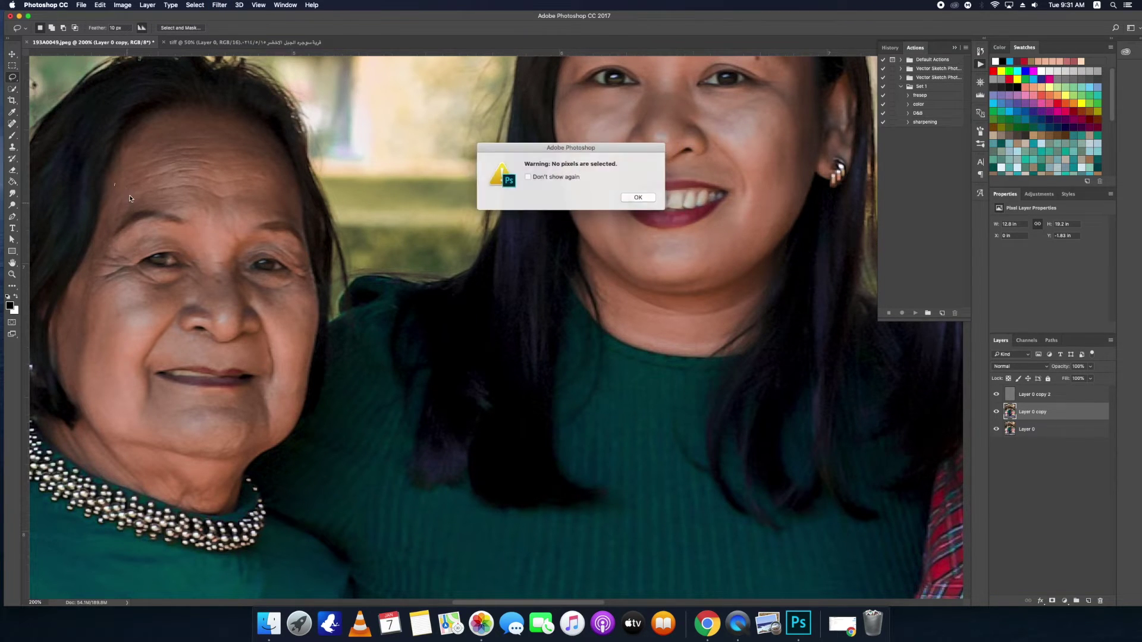
{"action": "left_click", "coordinate": [641, 197]}
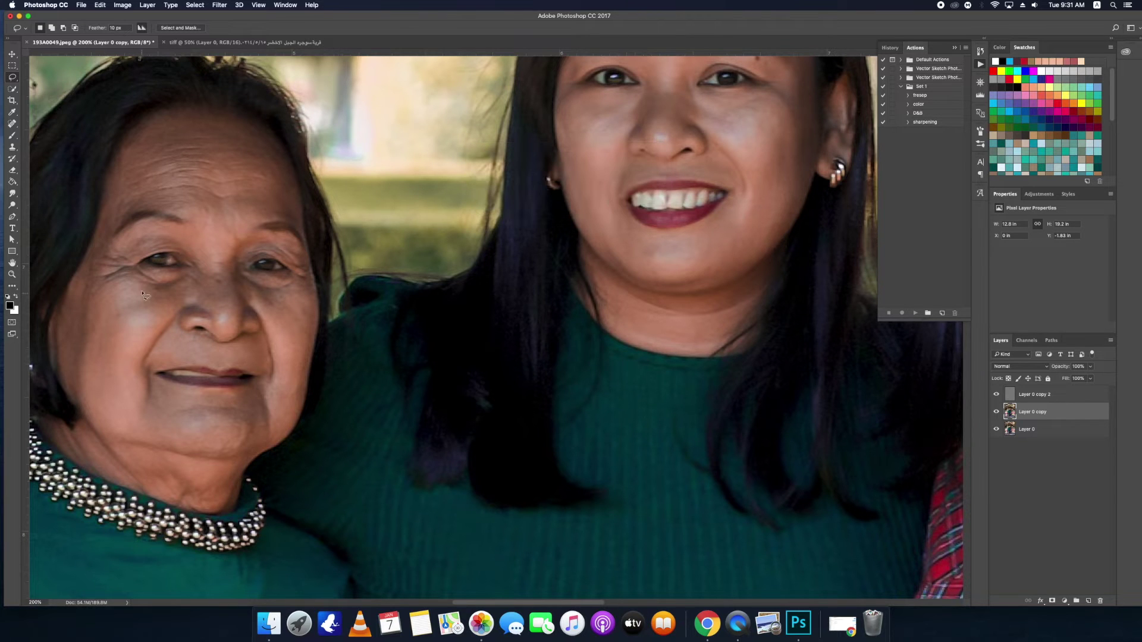
Lasso and Gaussian-blur the older woman's cheeks and the skin beside her nose
{"action": "left_click_drag", "start_coordinate": [98, 263], "coordinate": [72, 298]}
{"action": "left_click", "coordinate": [219, 5]}
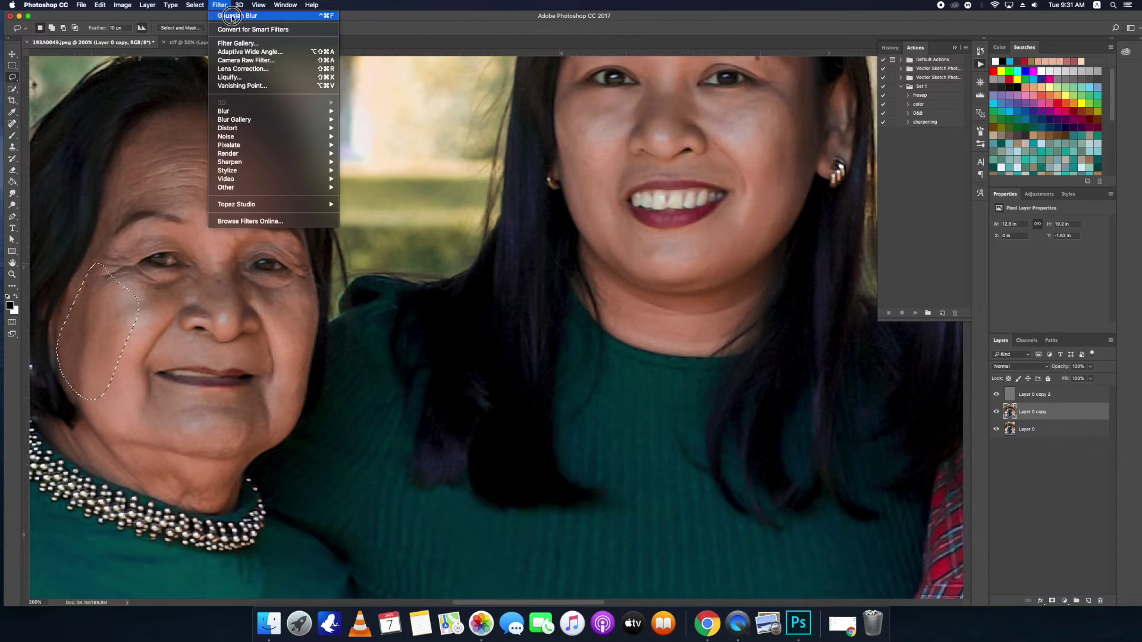
{"action": "mouse_move", "coordinate": [129, 285]}
{"action": "left_mouse_down"}
{"action": "mouse_move", "coordinate": [119, 423]}
{"action": "mouse_move", "coordinate": [137, 287]}
{"action": "left_mouse_up"}
{"action": "left_click", "coordinate": [219, 5]}
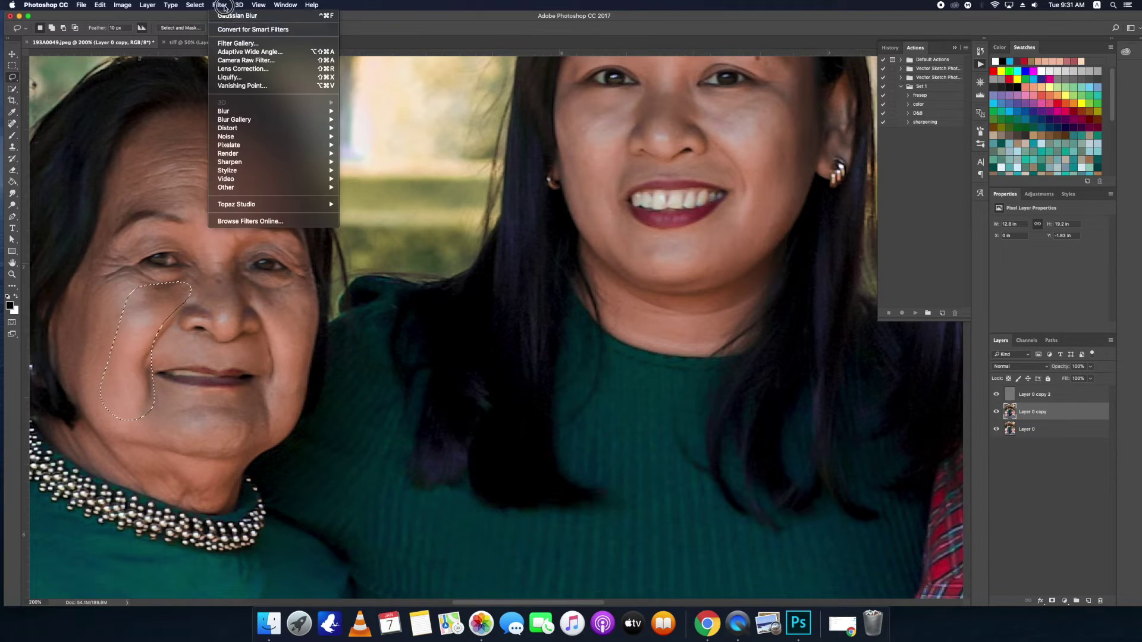
{"action": "mouse_move", "coordinate": [236, 246]}
{"action": "left_mouse_down"}
{"action": "mouse_move", "coordinate": [250, 306]}
{"action": "mouse_move", "coordinate": [218, 214]}
{"action": "left_mouse_up"}
{"action": "left_click", "coordinate": [219, 5]}
{"action": "key", "text": "Escape"}
{"action": "mouse_move", "coordinate": [251, 279]}
{"action": "left_mouse_down"}
{"action": "mouse_move", "coordinate": [302, 398]}
{"action": "mouse_move", "coordinate": [252, 288]}
{"action": "left_mouse_up"}
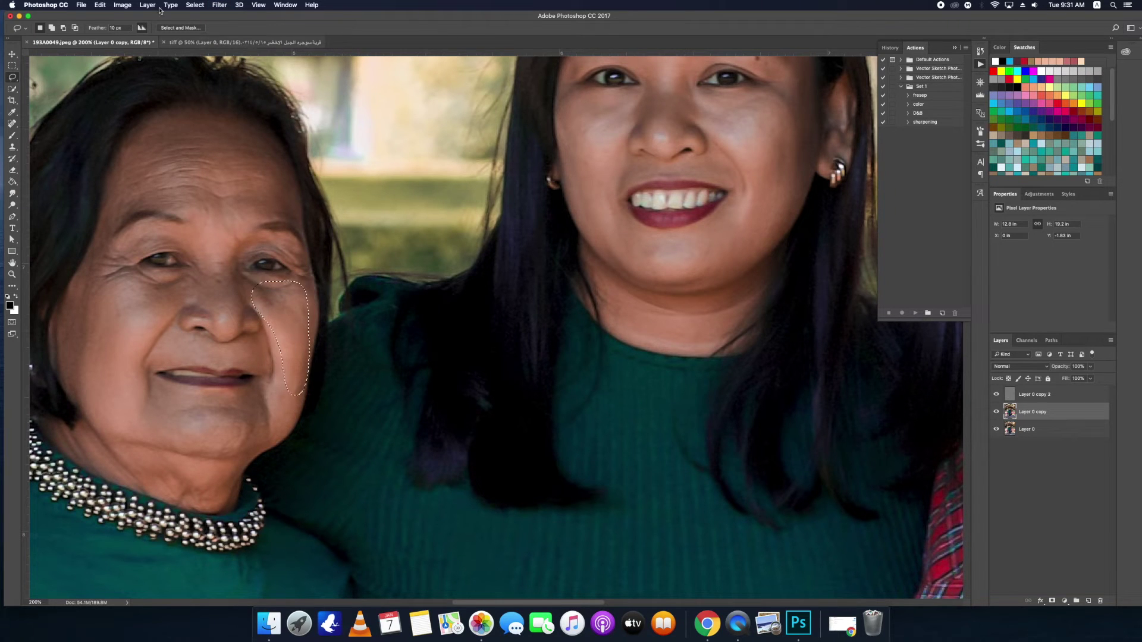
{"action": "left_click", "coordinate": [220, 5]}
{"action": "left_click", "coordinate": [243, 345]}
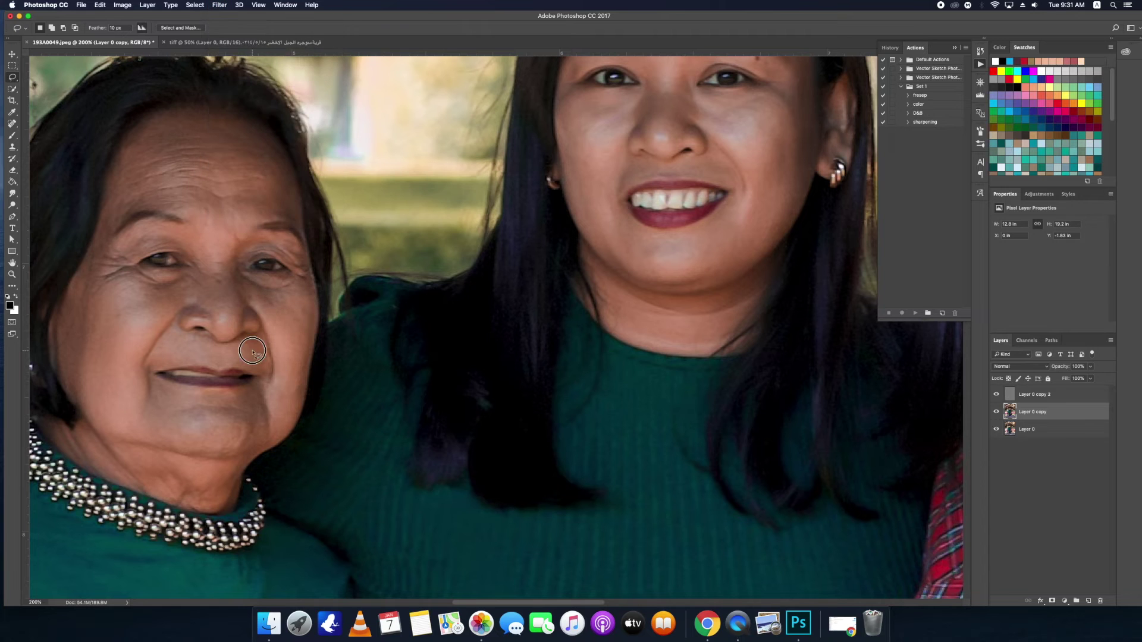
Gaussian-blur the skin above her upper lip, around her mouth and chin, and on her neck
{"action": "left_click_drag", "start_coordinate": [242, 345], "coordinate": [209, 352]}
{"action": "left_click", "coordinate": [220, 4]}
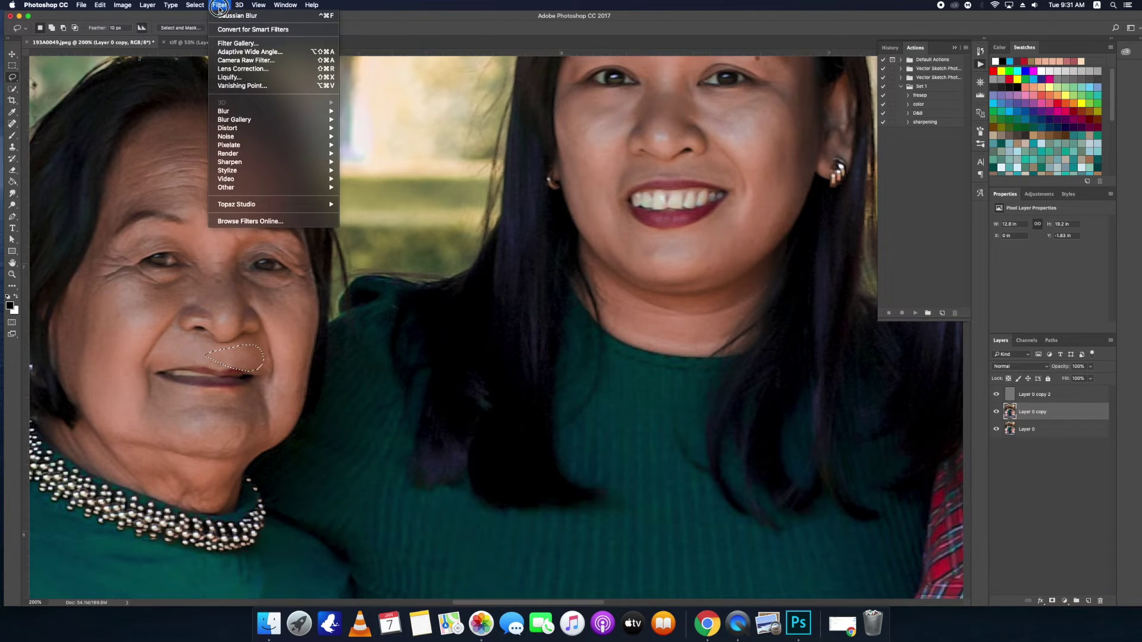
{"action": "left_click", "coordinate": [224, 15]}
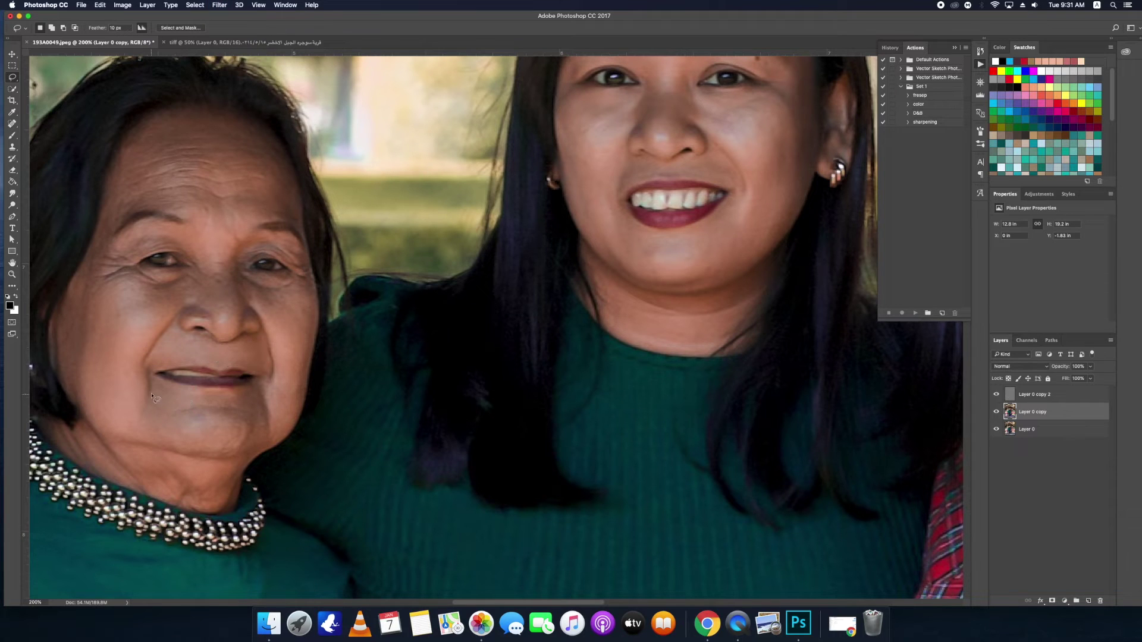
{"action": "left_click_drag", "start_coordinate": [152, 398], "coordinate": [142, 443]}
{"action": "left_click", "coordinate": [220, 5]}
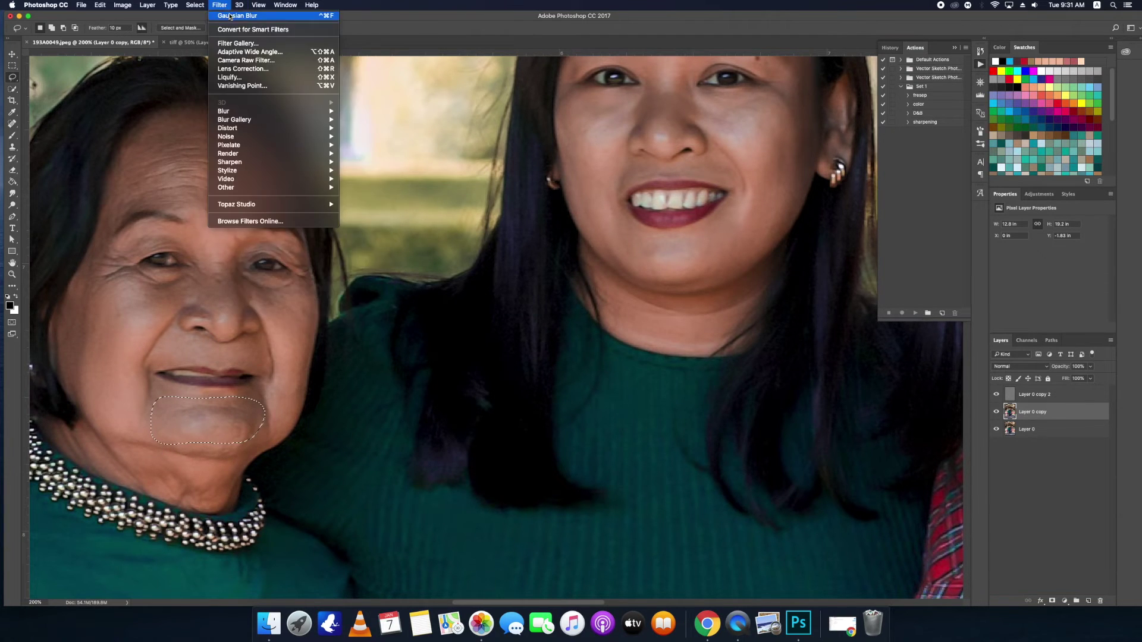
{"action": "left_click", "coordinate": [229, 16]}
{"action": "mouse_move", "coordinate": [85, 435]}
{"action": "left_mouse_down"}
{"action": "mouse_move", "coordinate": [215, 467]}
{"action": "mouse_move", "coordinate": [82, 441]}
{"action": "left_mouse_up"}
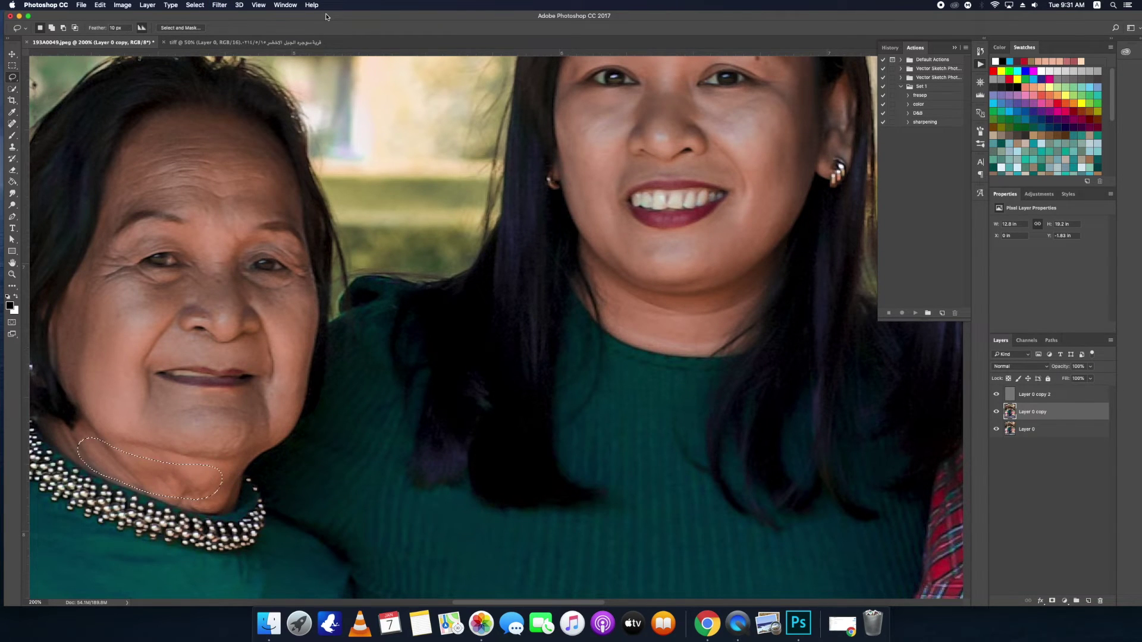
{"action": "left_click", "coordinate": [239, 5]}
{"action": "left_click", "coordinate": [476, 66]}
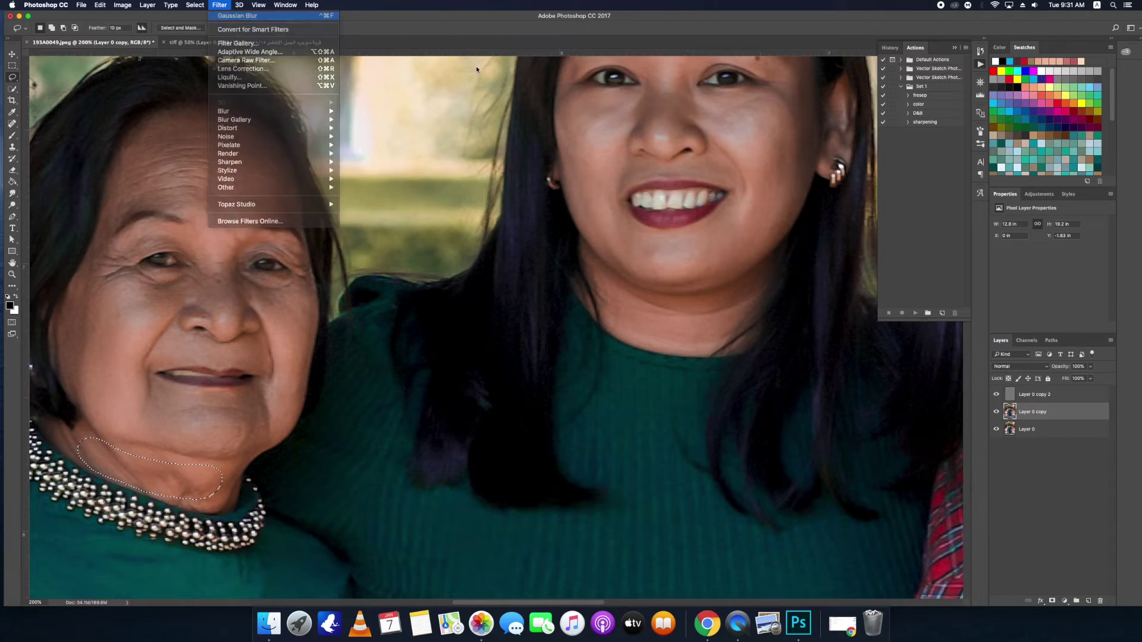
Zoom out to the whole photo and Gaussian-blur the older woman's forearm and hand
{"action": "key", "text": "super+1"}
{"action": "key", "text": "super+minus"}
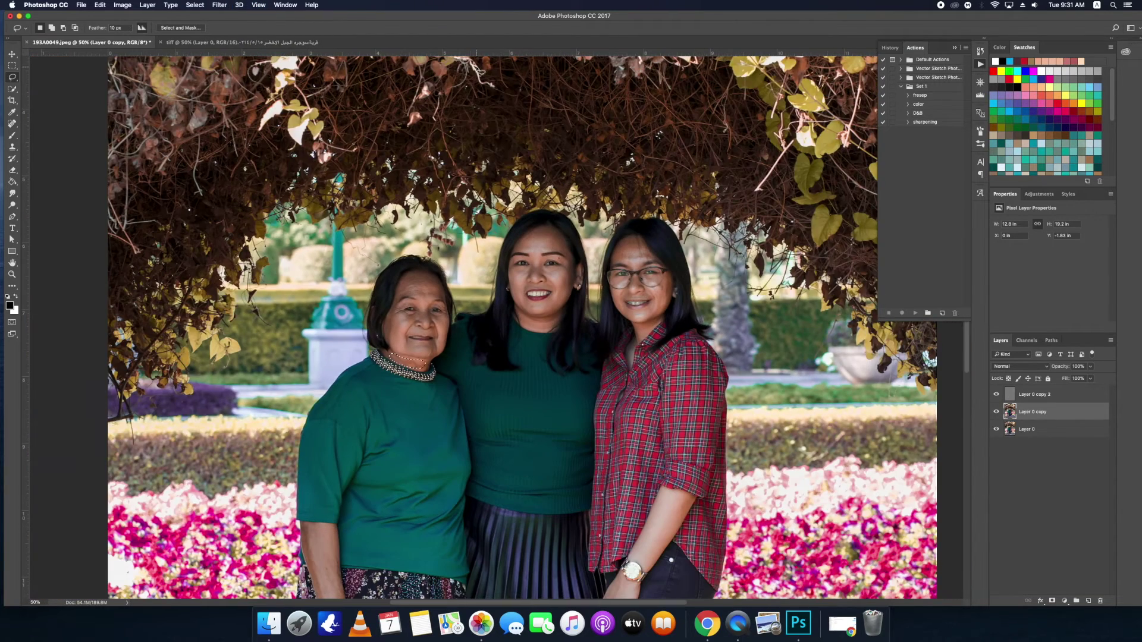
{"action": "left_click_drag", "start_coordinate": [574, 307], "coordinate": [583, 197]}
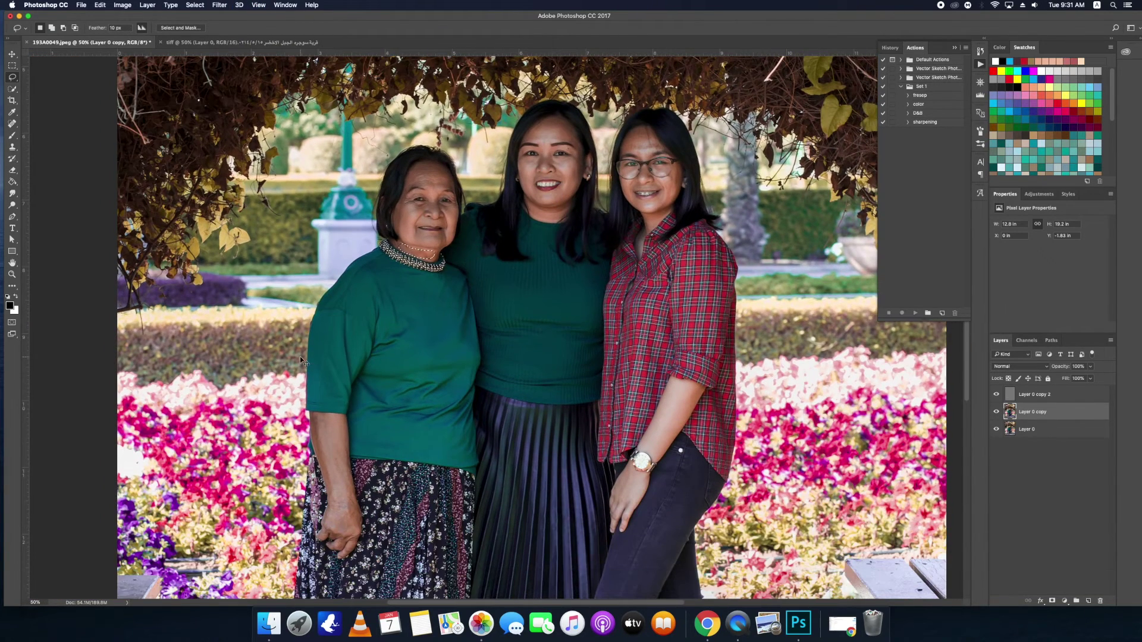
{"action": "key", "text": "super+d"}
{"action": "left_click_drag", "start_coordinate": [317, 418], "coordinate": [329, 510]}
{"action": "left_click_drag", "start_coordinate": [329, 509], "coordinate": [315, 419]}
{"action": "left_click", "coordinate": [219, 3]}
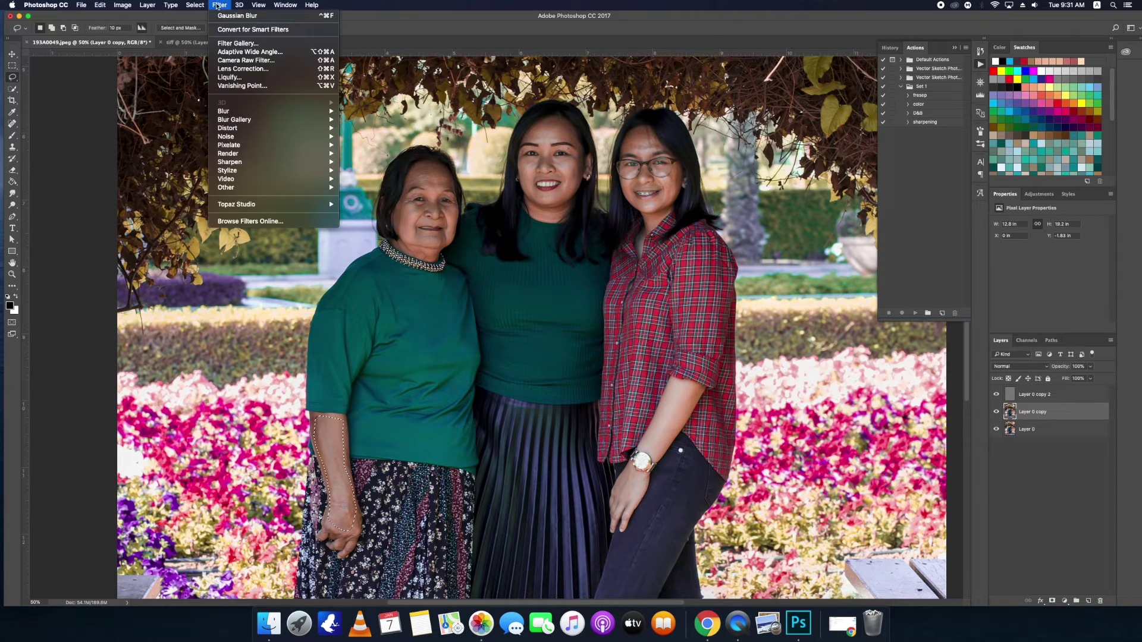
{"action": "left_click", "coordinate": [334, 150]}
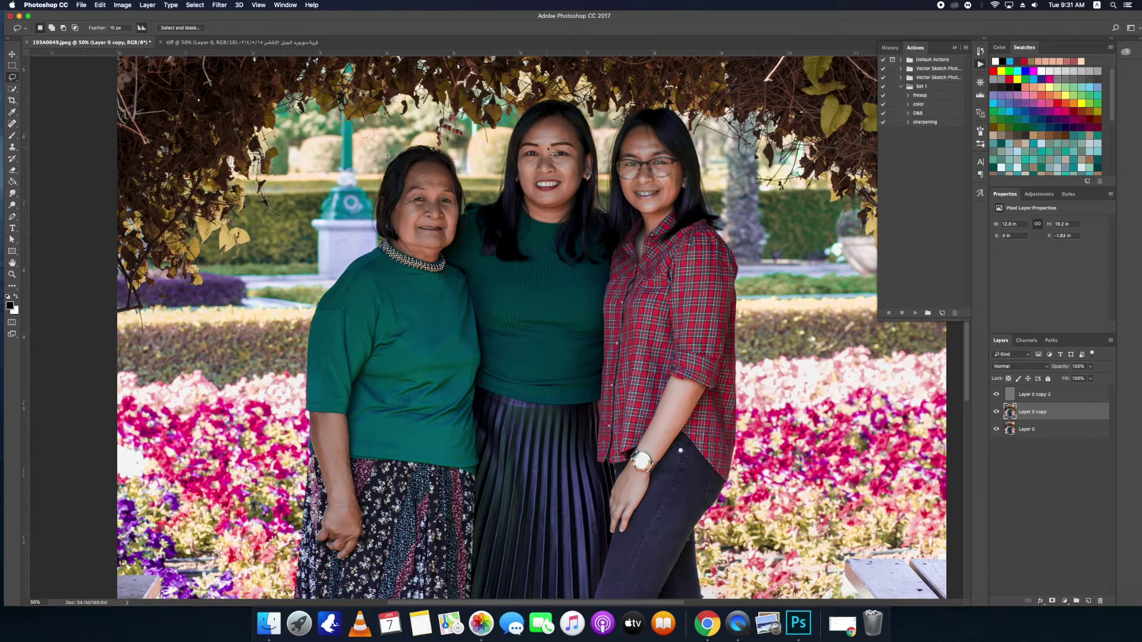
Blur the middle woman's forehead and both cheeks with Gaussian Blur
{"action": "left_click_drag", "start_coordinate": [561, 127], "coordinate": [535, 127]}
{"action": "left_click", "coordinate": [219, 5]}
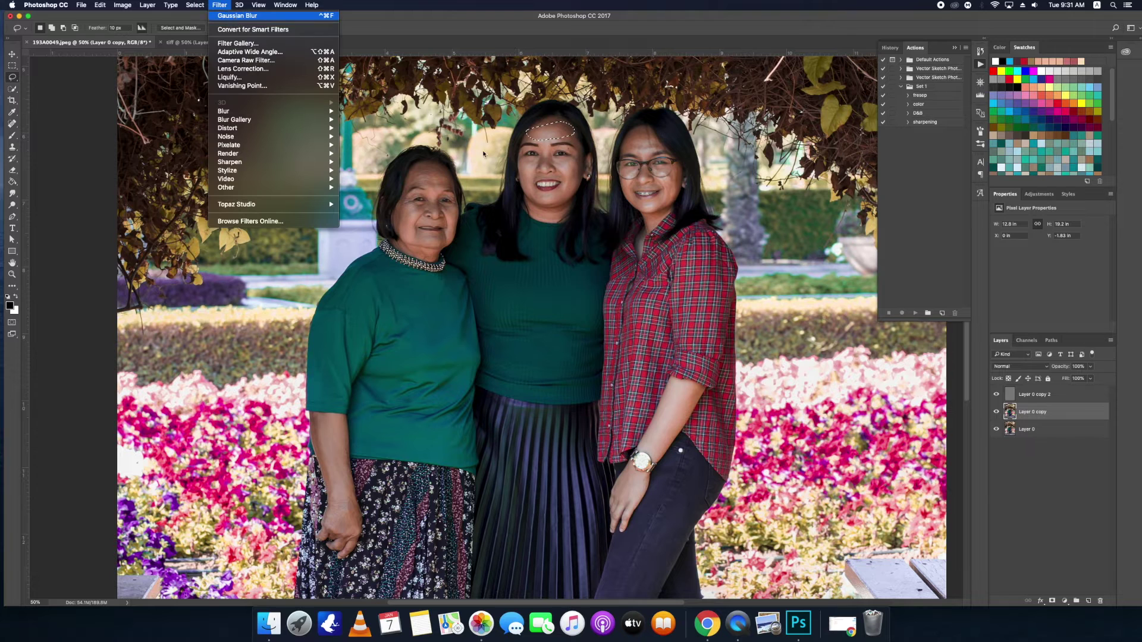
{"action": "left_click", "coordinate": [237, 16]}
{"action": "left_click_drag", "start_coordinate": [578, 157], "coordinate": [576, 160]}
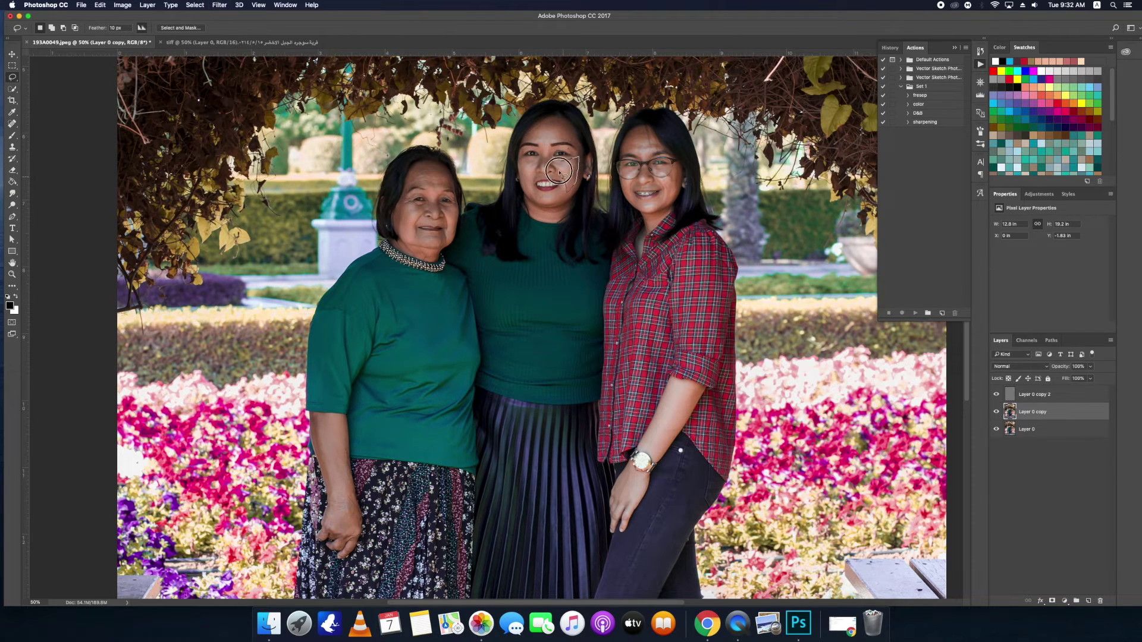
{"action": "left_click", "coordinate": [219, 5]}
{"action": "left_click_drag", "start_coordinate": [522, 161], "coordinate": [524, 164]}
{"action": "left_click", "coordinate": [239, 5]}
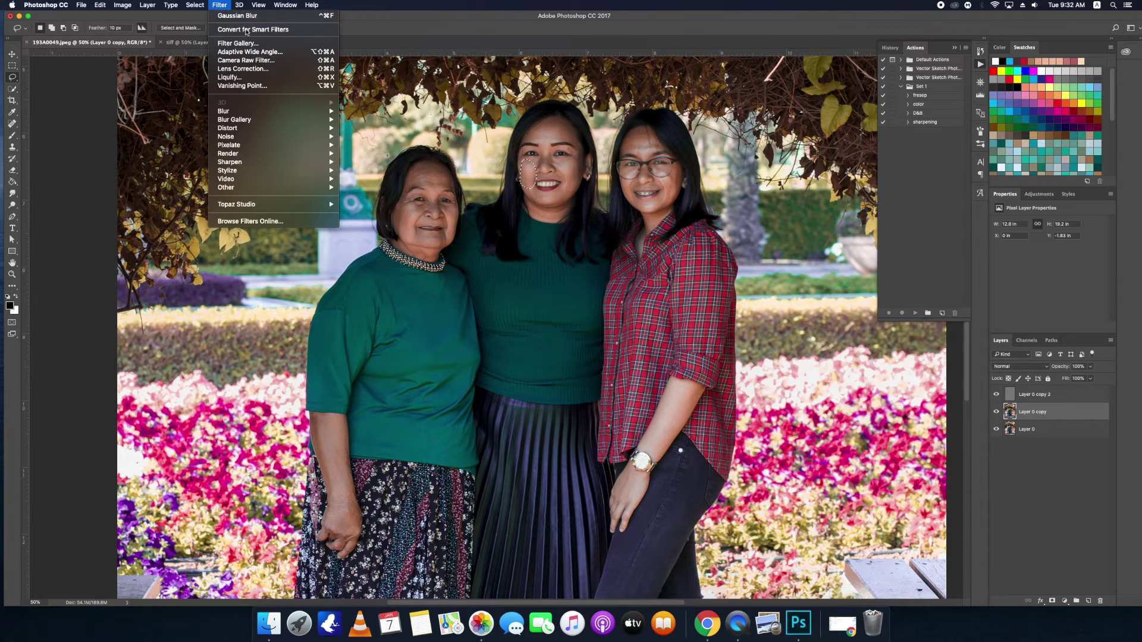
{"action": "left_click", "coordinate": [544, 195]}
Blur the middle woman's lip and chin, neck and nose, then select the right woman's forehead
{"action": "left_click_drag", "start_coordinate": [545, 195], "coordinate": [533, 200]}
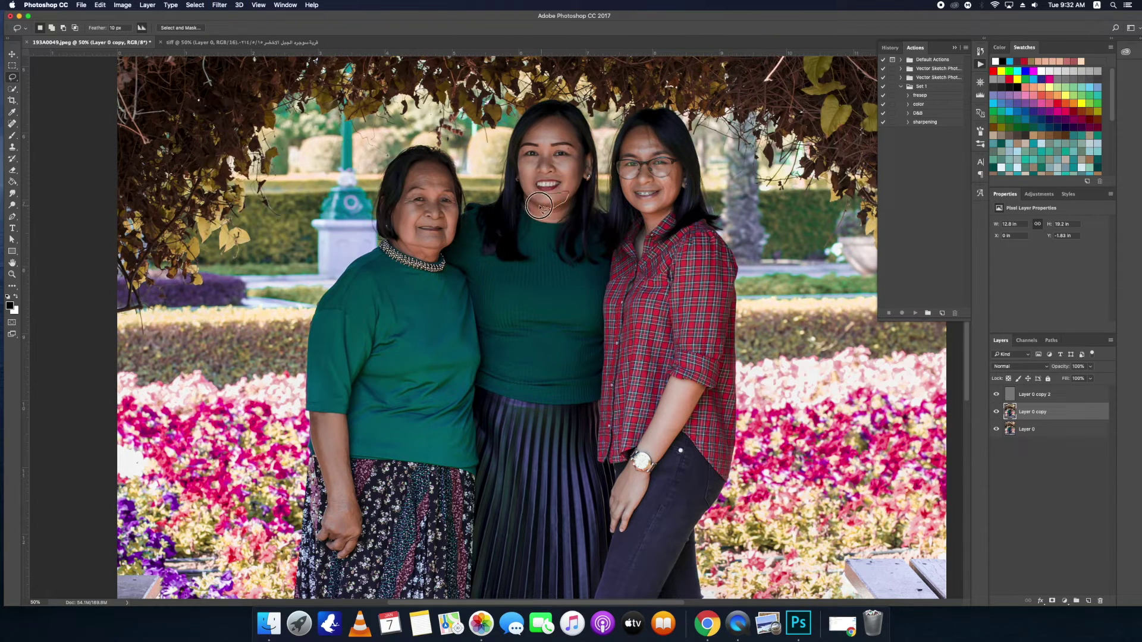
{"action": "left_click", "coordinate": [204, 5]}
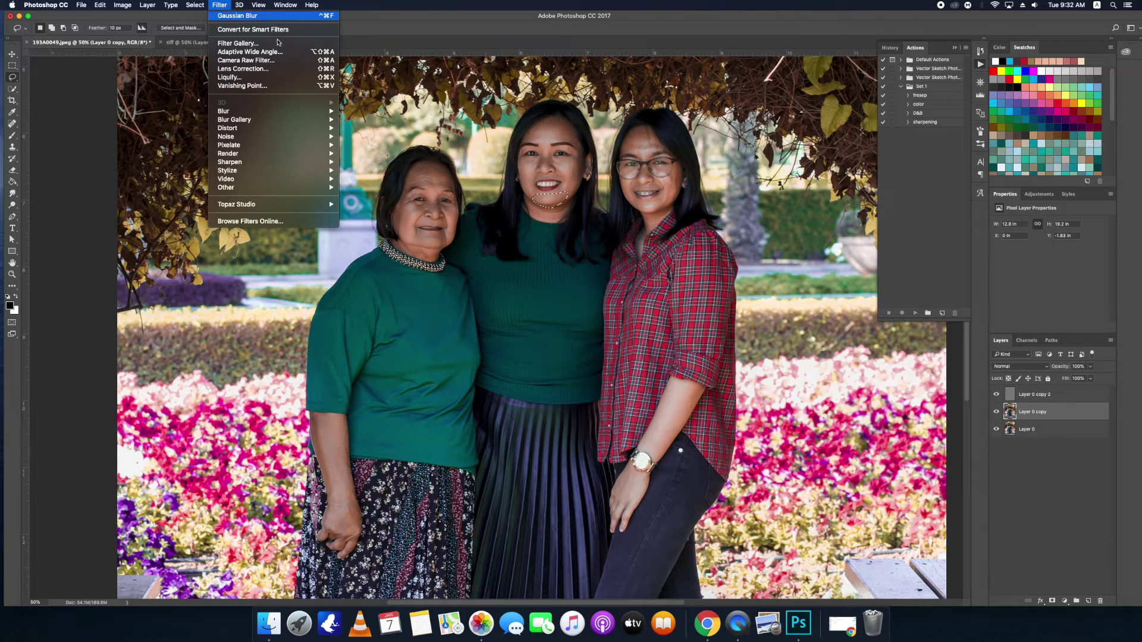
{"action": "left_click", "coordinate": [229, 25]}
{"action": "left_click_drag", "start_coordinate": [537, 212], "coordinate": [537, 221]}
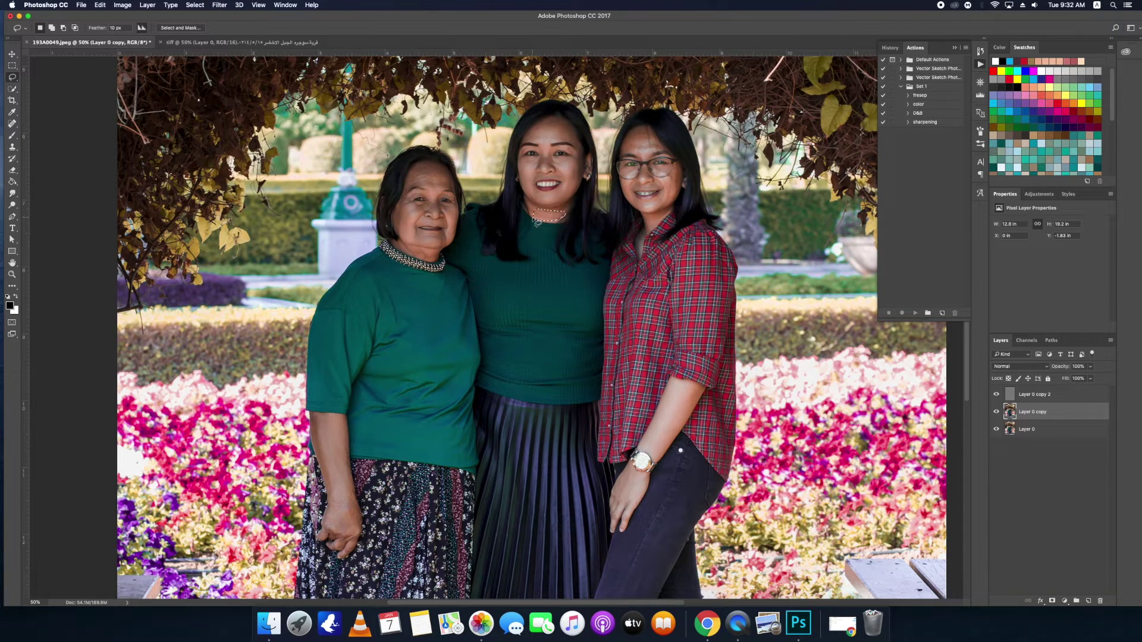
{"action": "left_click", "coordinate": [220, 5]}
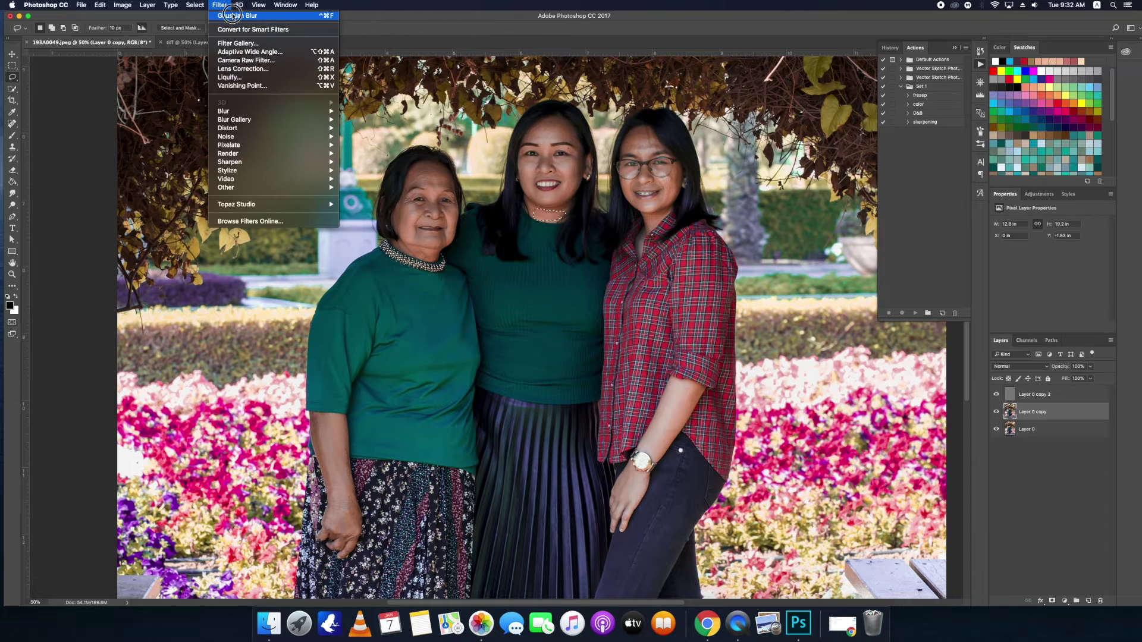
{"action": "left_click", "coordinate": [220, 5]}
{"action": "mouse_move", "coordinate": [544, 139]}
{"action": "left_mouse_down"}
{"action": "mouse_move", "coordinate": [542, 160]}
{"action": "mouse_move", "coordinate": [568, 148]}
{"action": "left_mouse_up"}
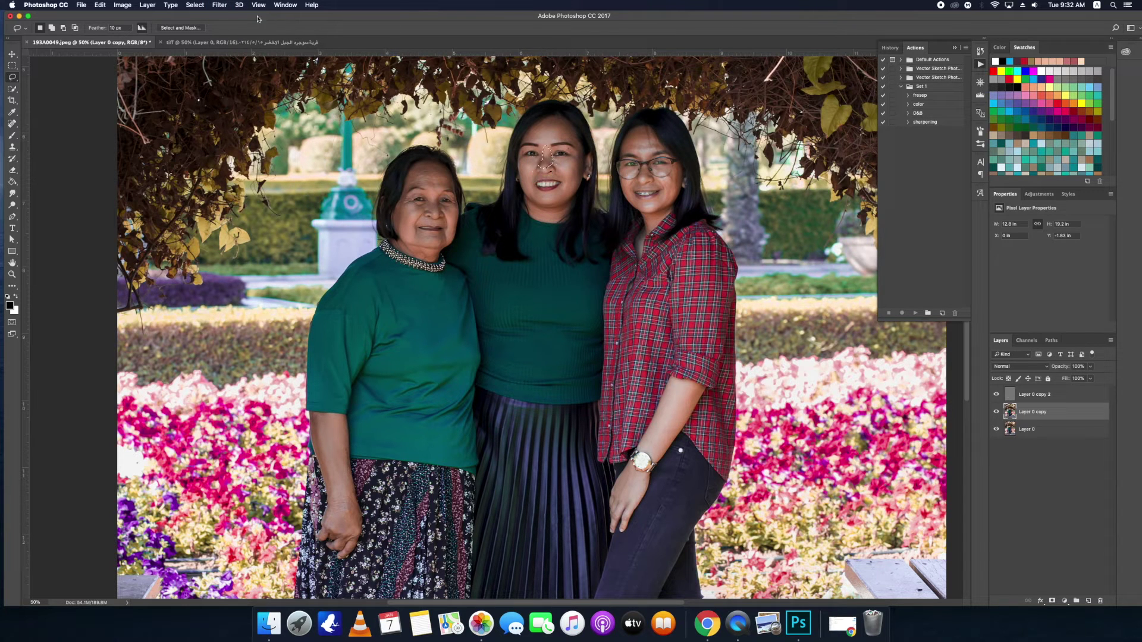
{"action": "left_click", "coordinate": [220, 5]}
{"action": "left_click", "coordinate": [659, 145]}
{"action": "left_click_drag", "start_coordinate": [650, 133], "coordinate": [647, 128]}
Gaussian-blur two patches of the right woman's forehead and a small cheek patch
{"action": "left_click", "coordinate": [220, 5]}
{"action": "left_click", "coordinate": [610, 123]}
{"action": "left_click_drag", "start_coordinate": [650, 142], "coordinate": [646, 132]}
{"action": "left_click", "coordinate": [219, 4]}
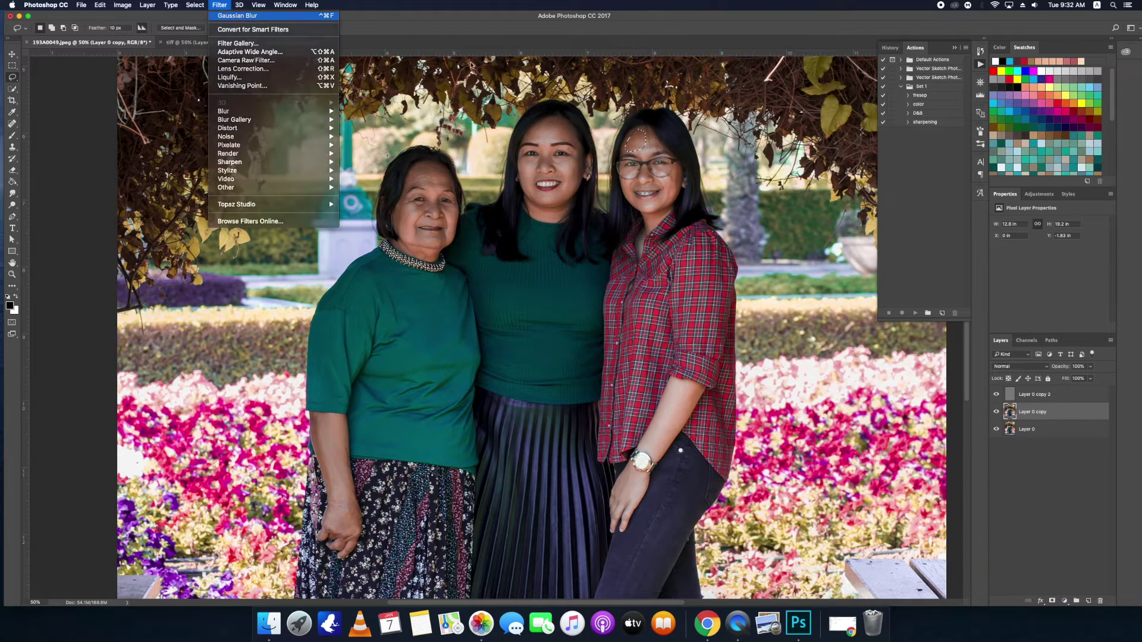
{"action": "left_click", "coordinate": [554, 86]}
{"action": "left_click_drag", "start_coordinate": [626, 186], "coordinate": [627, 183]}
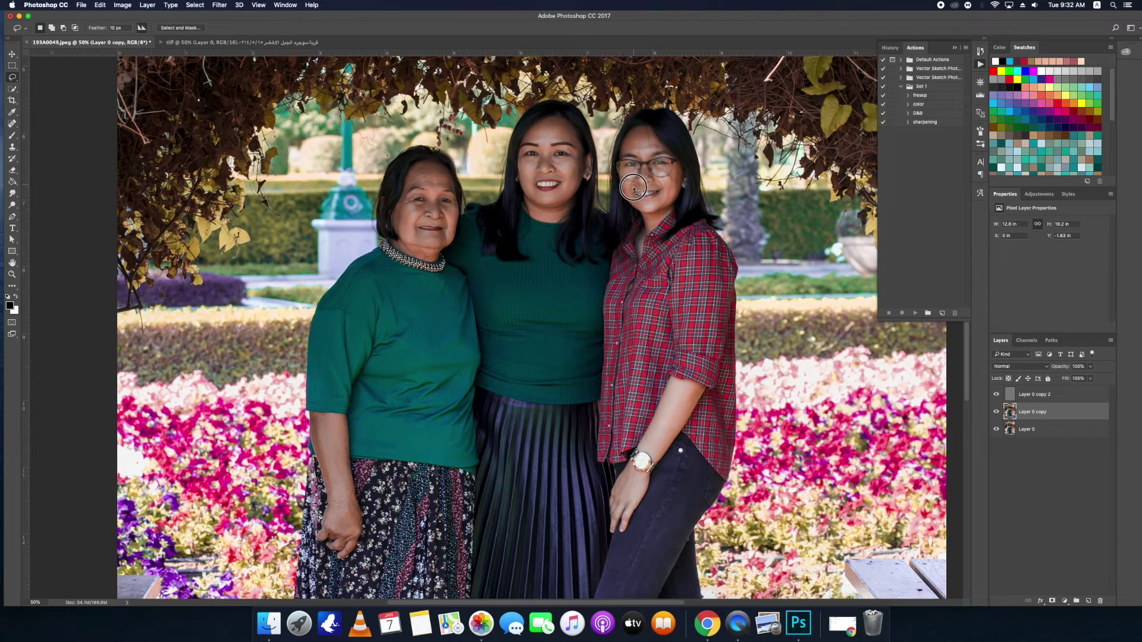
{"action": "left_click", "coordinate": [219, 5]}
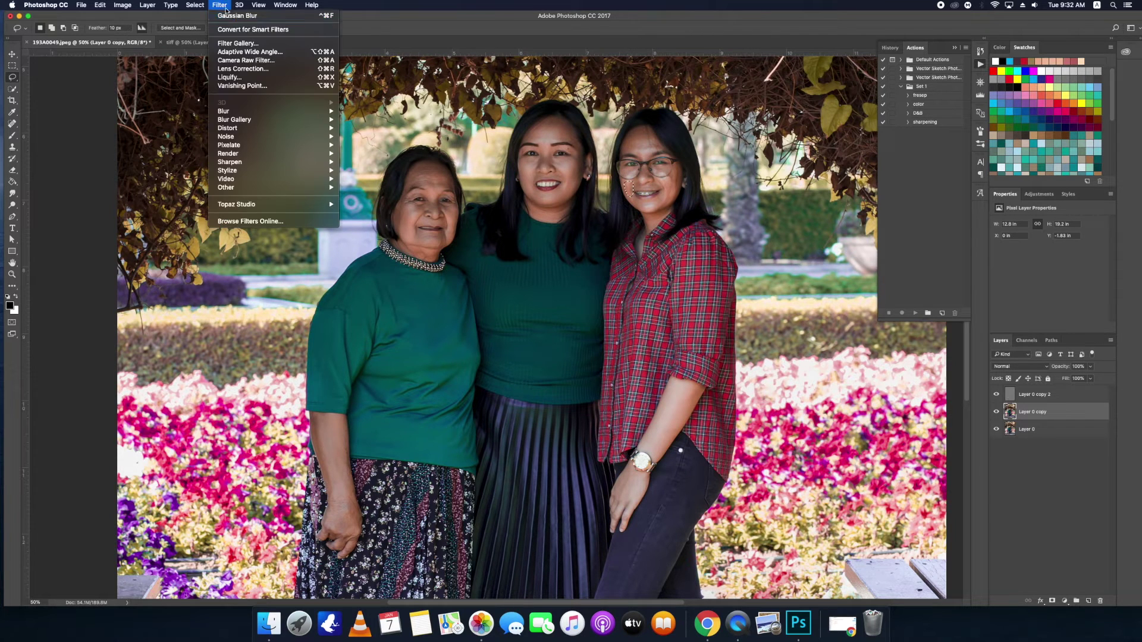
{"action": "key", "text": "Escape"}
Reapply the blur to the skin around the right woman's left eye and nearby cheek
{"action": "left_click_drag", "start_coordinate": [635, 170], "coordinate": [634, 177]}
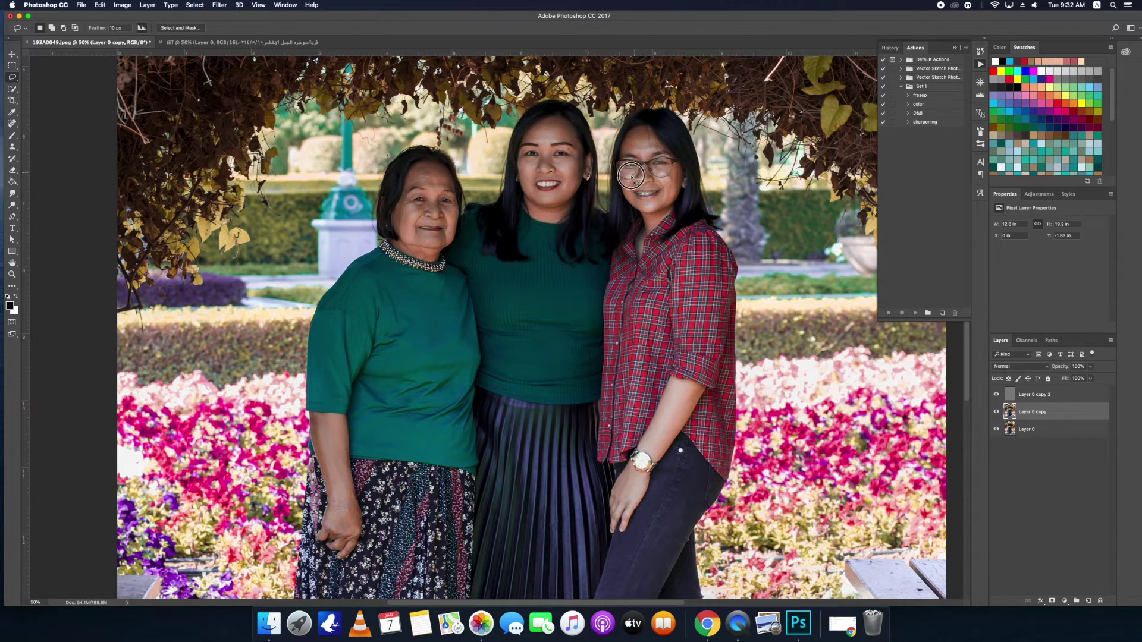
{"action": "left_click", "coordinate": [219, 4]}
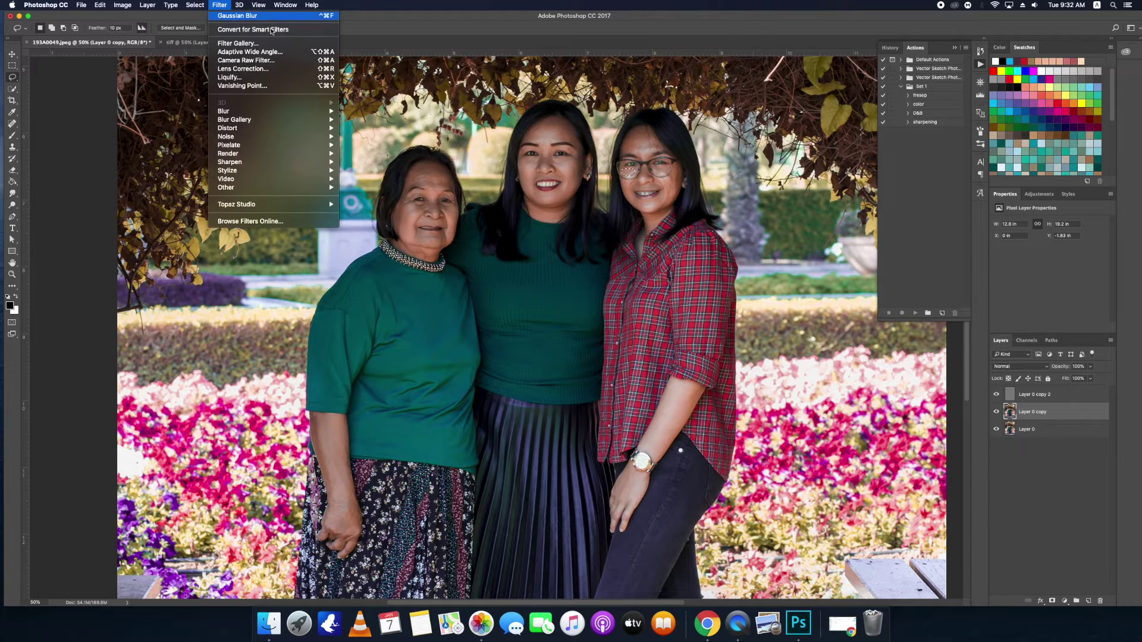
{"action": "key", "text": "Escape"}
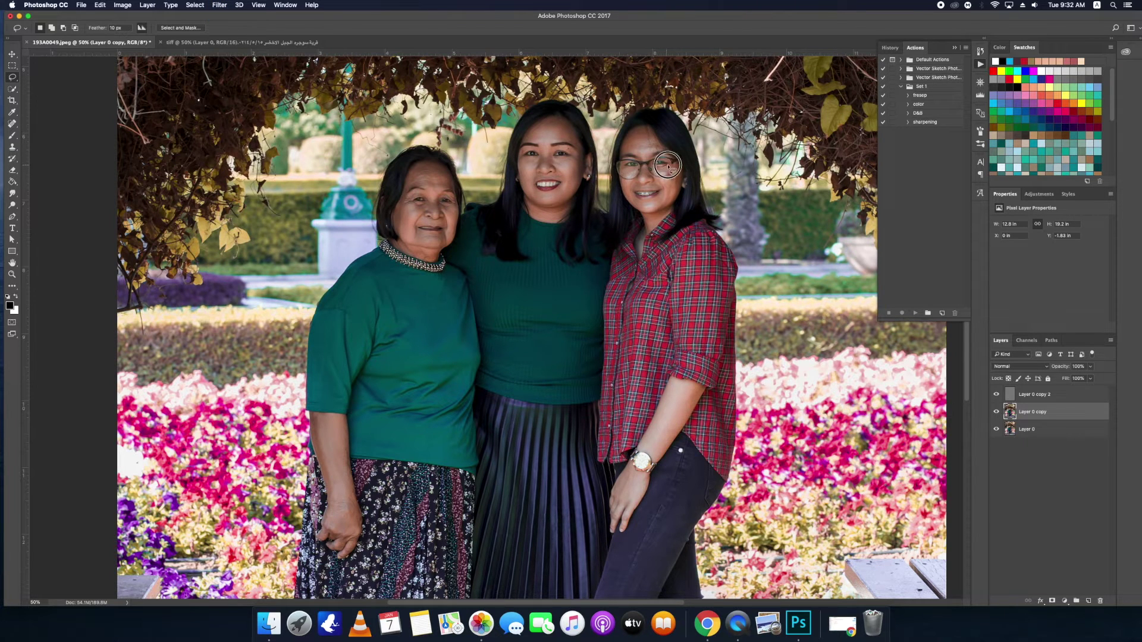
{"action": "left_click", "coordinate": [219, 4]}
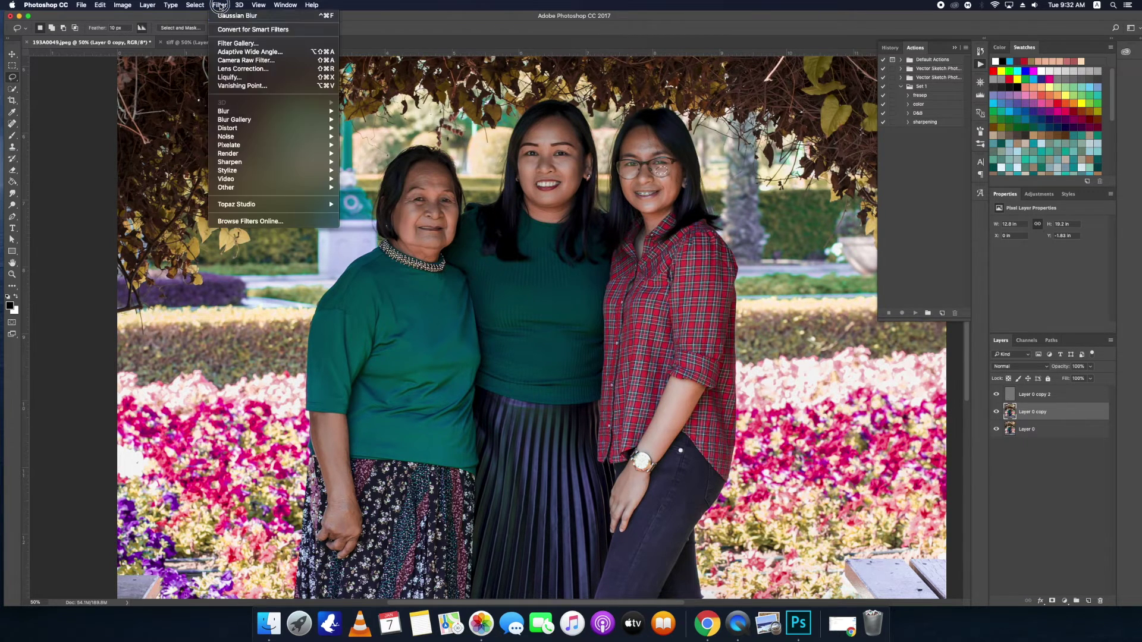
{"action": "key", "text": "Escape"}
{"action": "left_click", "coordinate": [679, 189]}
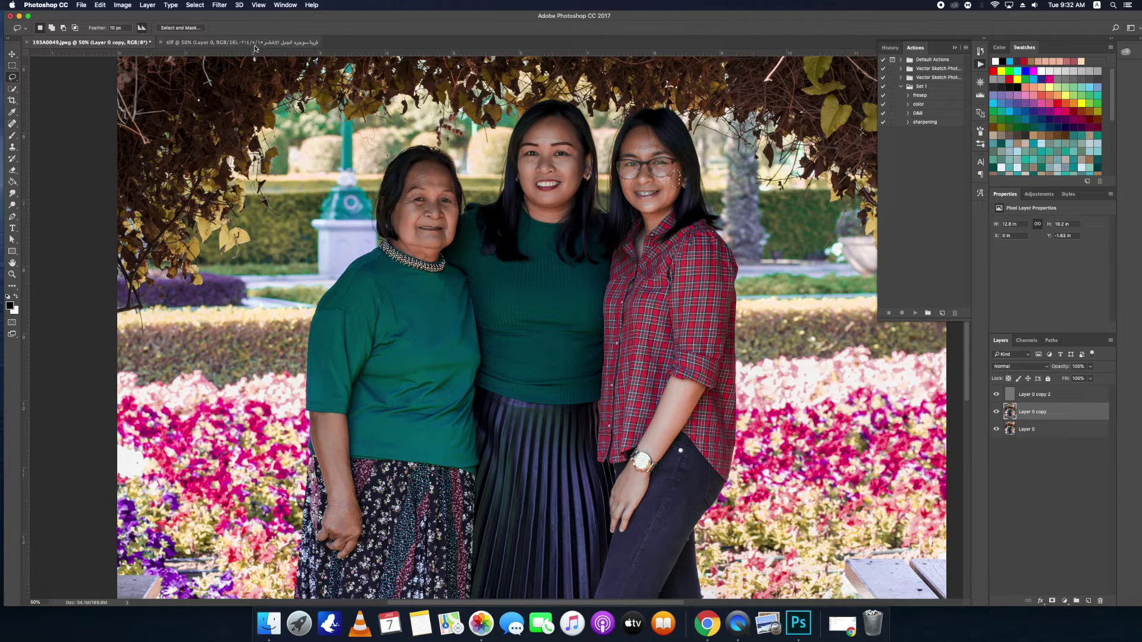
{"action": "left_click", "coordinate": [220, 5]}
{"action": "key", "text": "Escape"}
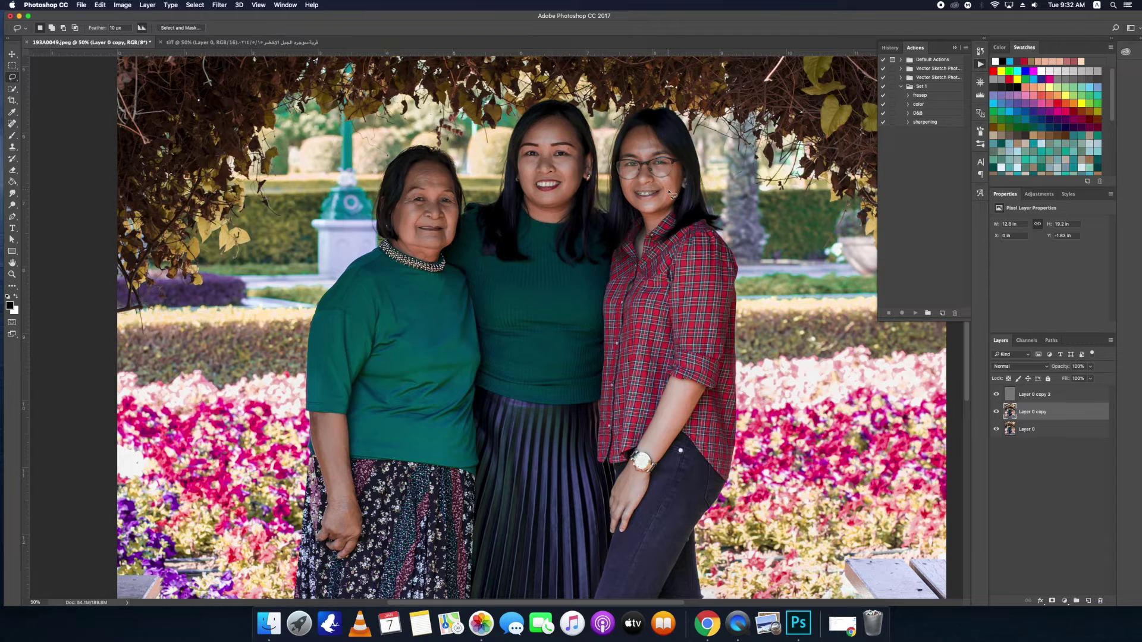
{"action": "left_click", "coordinate": [663, 191]}
{"action": "left_click", "coordinate": [219, 4]}
{"action": "key", "text": "Escape"}
Blur the right woman's chin, the cheek patch beside her glasses, and her neck
{"action": "left_click_drag", "start_coordinate": [645, 205], "coordinate": [644, 206]}
{"action": "left_click", "coordinate": [220, 4]}
{"action": "key", "text": "Escape"}
{"action": "left_click_drag", "start_coordinate": [681, 172], "coordinate": [679, 178]}
{"action": "left_click", "coordinate": [220, 5]}
{"action": "key", "text": "Escape"}
{"action": "left_click_drag", "start_coordinate": [650, 218], "coordinate": [654, 229]}
{"action": "left_click", "coordinate": [220, 5]}
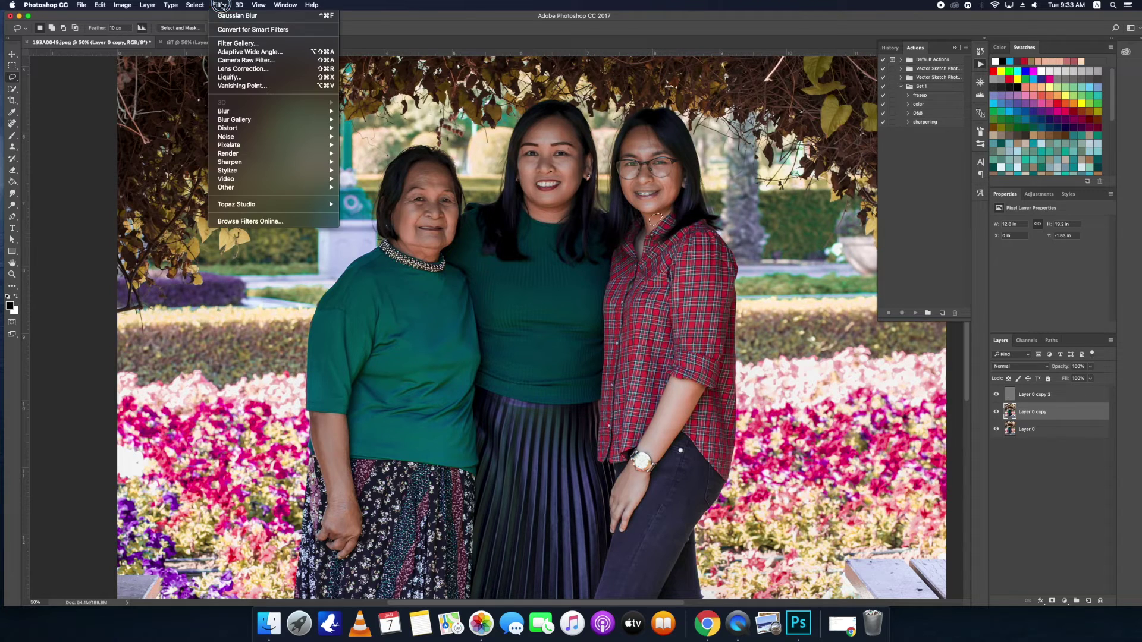
{"action": "key", "text": "Escape"}
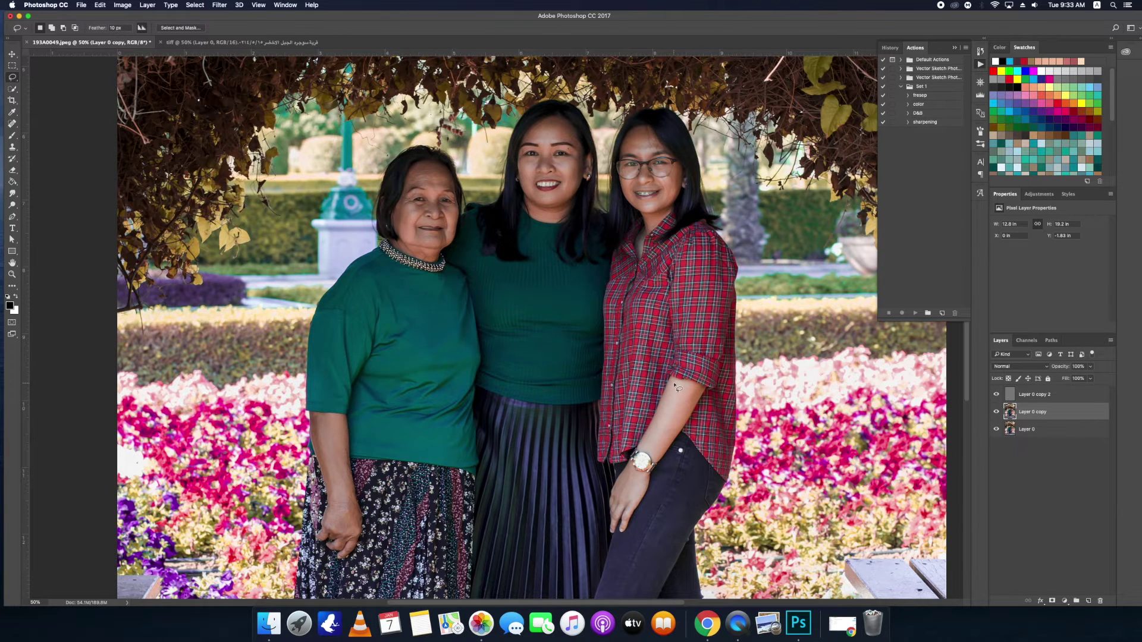
Blur the right woman's forearm skin and zoom in on her face
{"action": "left_click_drag", "start_coordinate": [676, 386], "coordinate": [645, 453]}
{"action": "left_click", "coordinate": [219, 5]}
{"action": "left_click", "coordinate": [241, 86]}
{"action": "left_click", "coordinate": [219, 4]}
{"action": "left_click", "coordinate": [733, 268]}
{"action": "key", "text": "z"}
{"action": "left_click", "coordinate": [678, 159]}
On Layer 0 copy 2, spot-heal a forehead blemish and a cheek blemish
{"action": "left_click", "coordinate": [678, 159]}
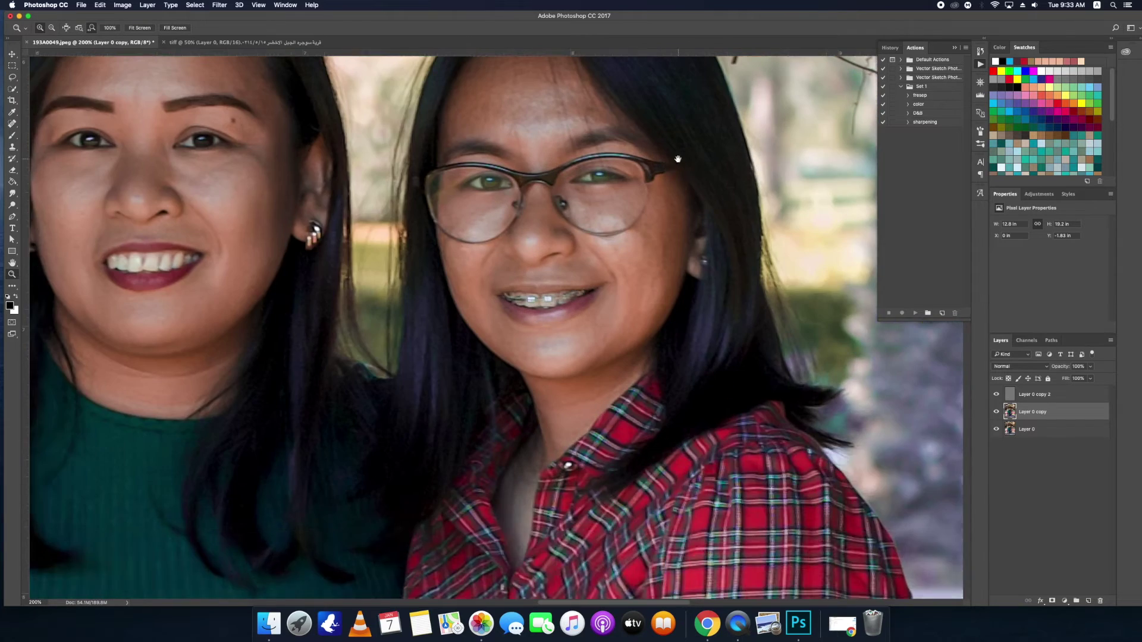
{"action": "left_click_drag", "start_coordinate": [678, 159], "coordinate": [662, 226]}
{"action": "left_click", "coordinate": [1038, 394]}
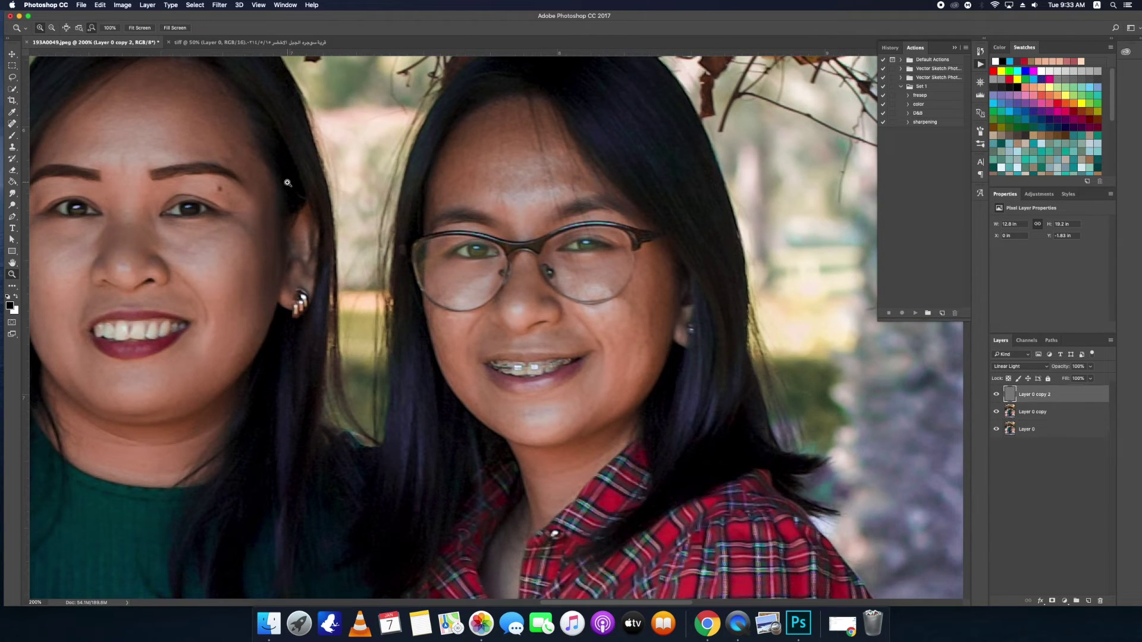
{"action": "left_click", "coordinate": [10, 124]}
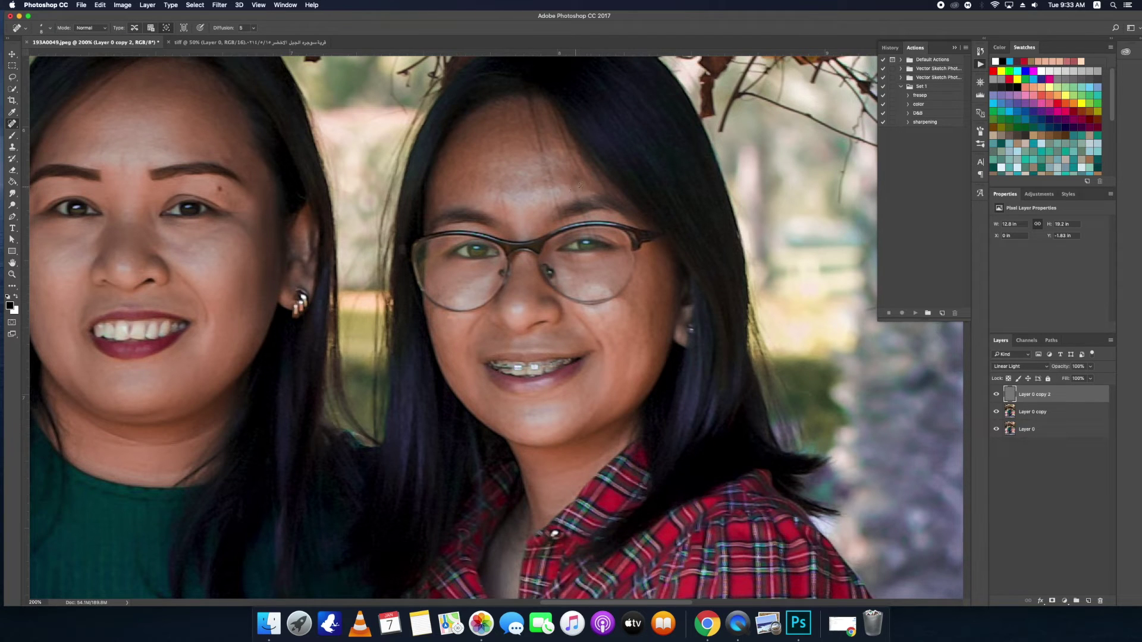
{"action": "left_click_drag", "start_coordinate": [580, 184], "coordinate": [575, 173]}
{"action": "left_click_drag", "start_coordinate": [650, 323], "coordinate": [646, 318]}
Zoom out to the whole photo and open the adjustment layer list
{"action": "key", "text": "super+minus"}
{"action": "key", "text": "super+minus"}
{"action": "key", "text": "super+minus"}
{"action": "key", "text": "super+minus"}
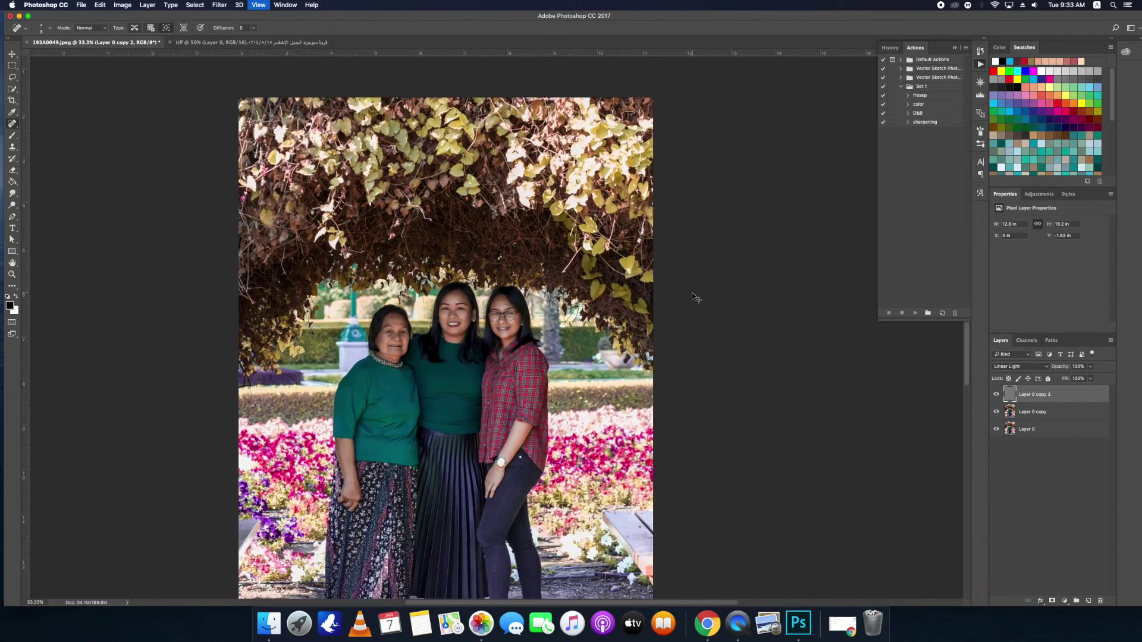
{"action": "key", "text": "super+minus"}
{"action": "key", "text": "super+minus"}
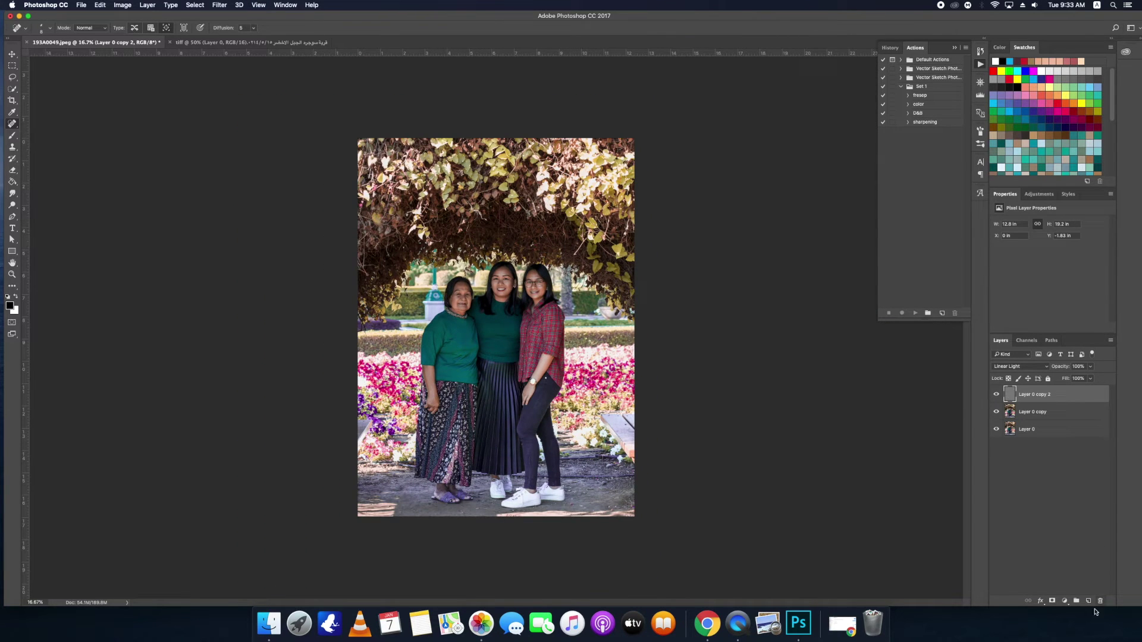
{"action": "left_click", "coordinate": [1065, 603]}
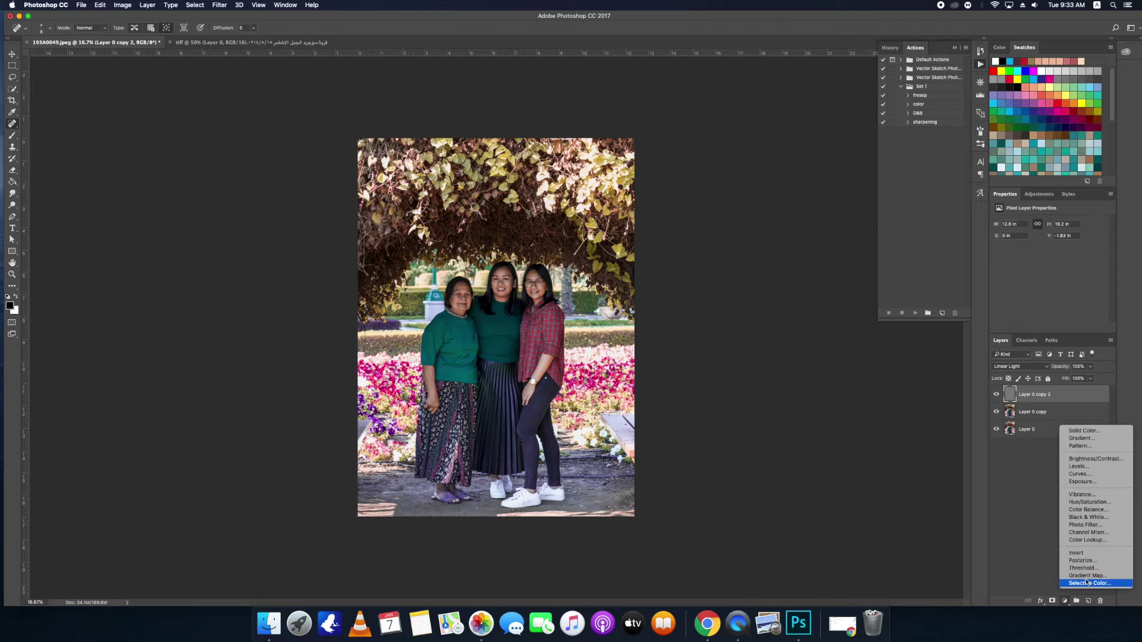
Add a Color Lookup layer using FallColors.look with an inverted mask at 35% opacity
{"action": "left_click", "coordinate": [1093, 540]}
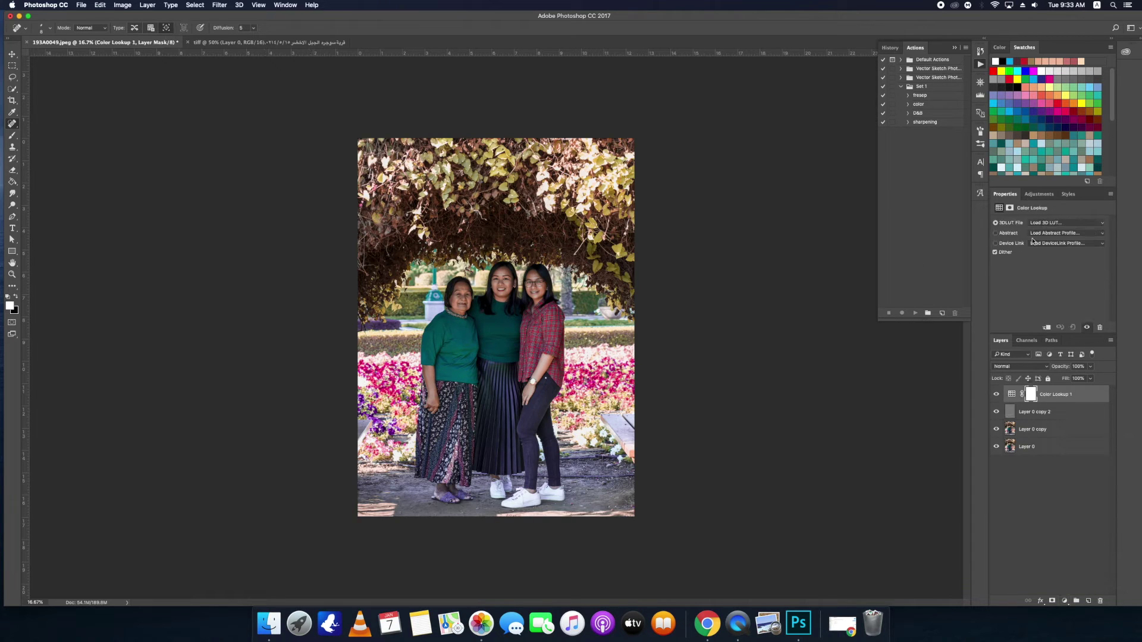
{"action": "left_click", "coordinate": [1061, 225]}
{"action": "left_click", "coordinate": [1043, 309]}
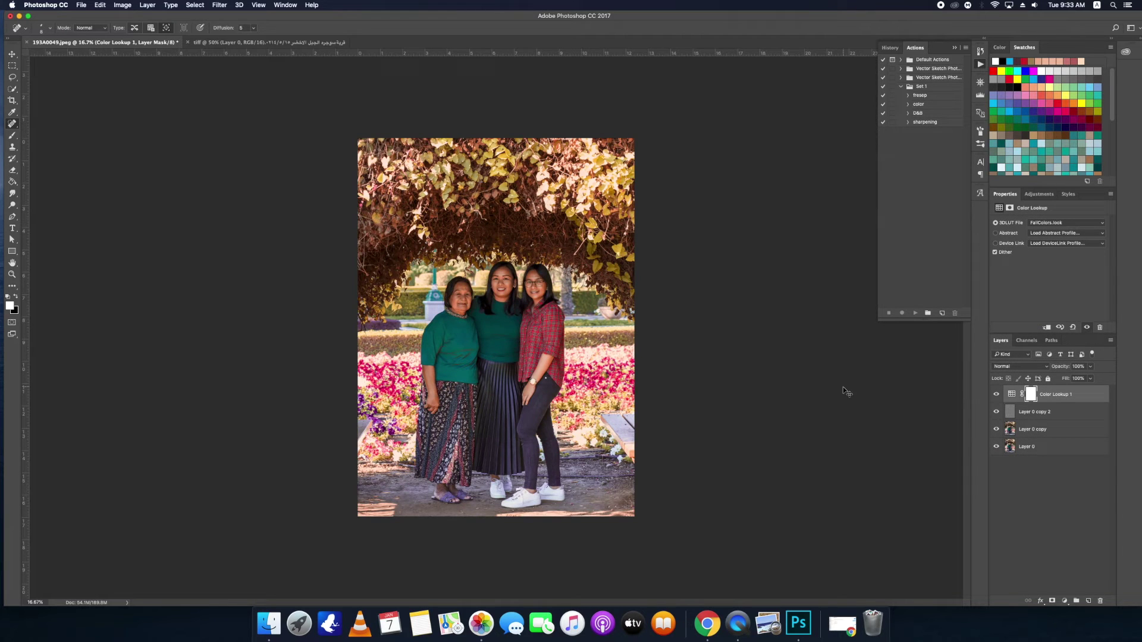
{"action": "key", "text": "ctrl+i"}
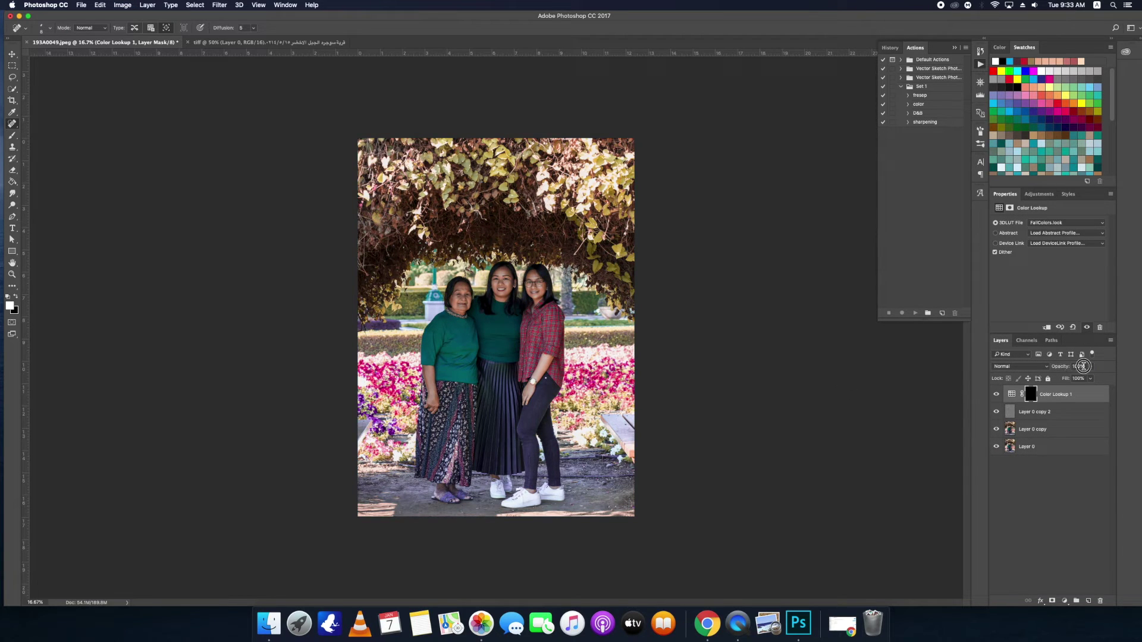
{"action": "left_click", "coordinate": [1081, 367]}
{"action": "key", "text": "Return"}
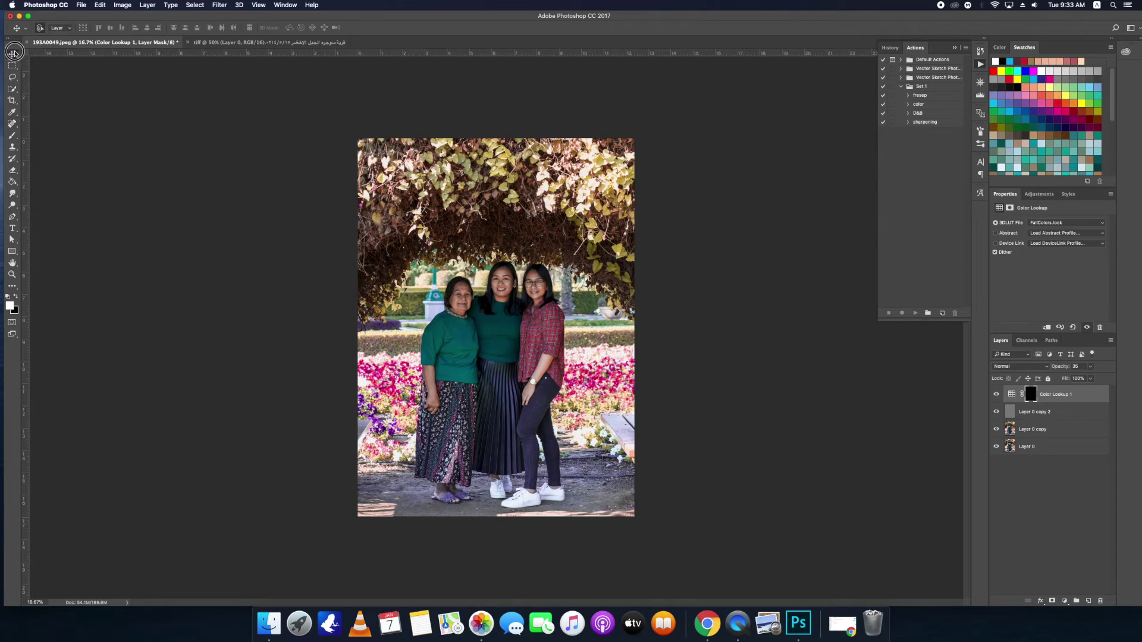
Paint white on the lookup mask over the older and middle women's faces
{"action": "key", "text": "z"}
{"action": "left_click", "coordinate": [502, 290]}
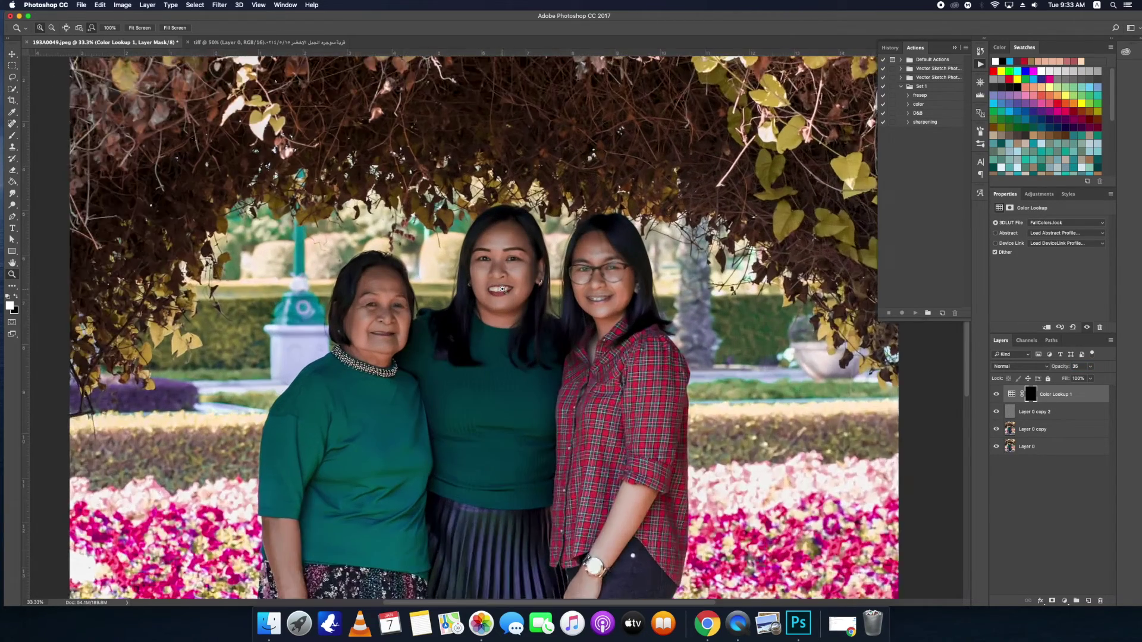
{"action": "left_click", "coordinate": [502, 289]}
{"action": "left_click", "coordinate": [503, 289]}
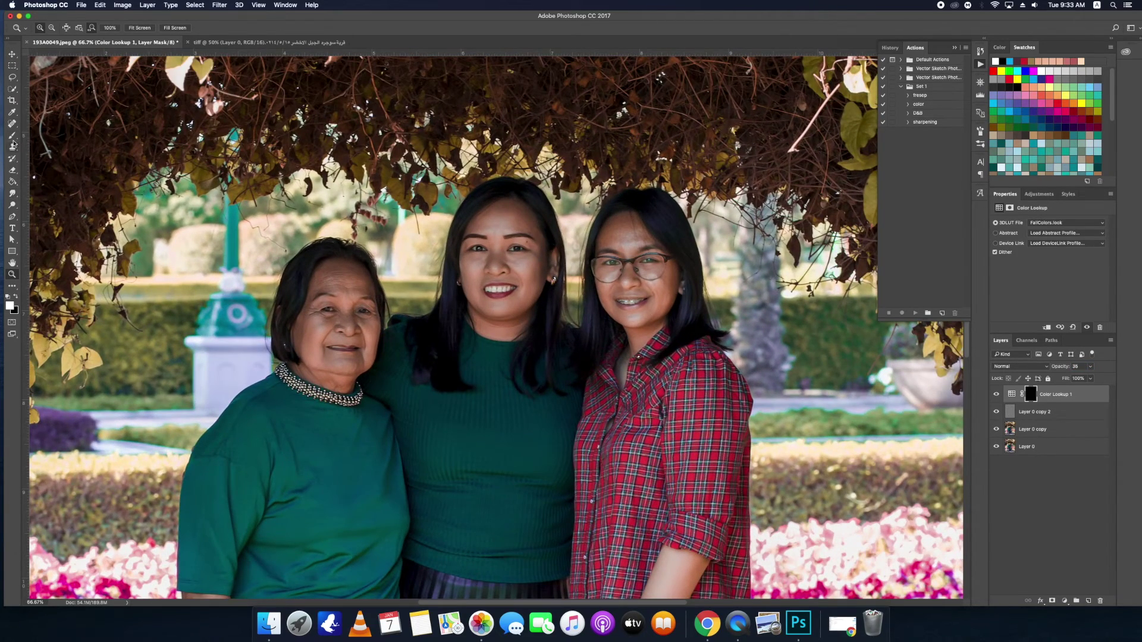
{"action": "left_click", "coordinate": [12, 136]}
{"action": "left_click", "coordinate": [10, 306]}
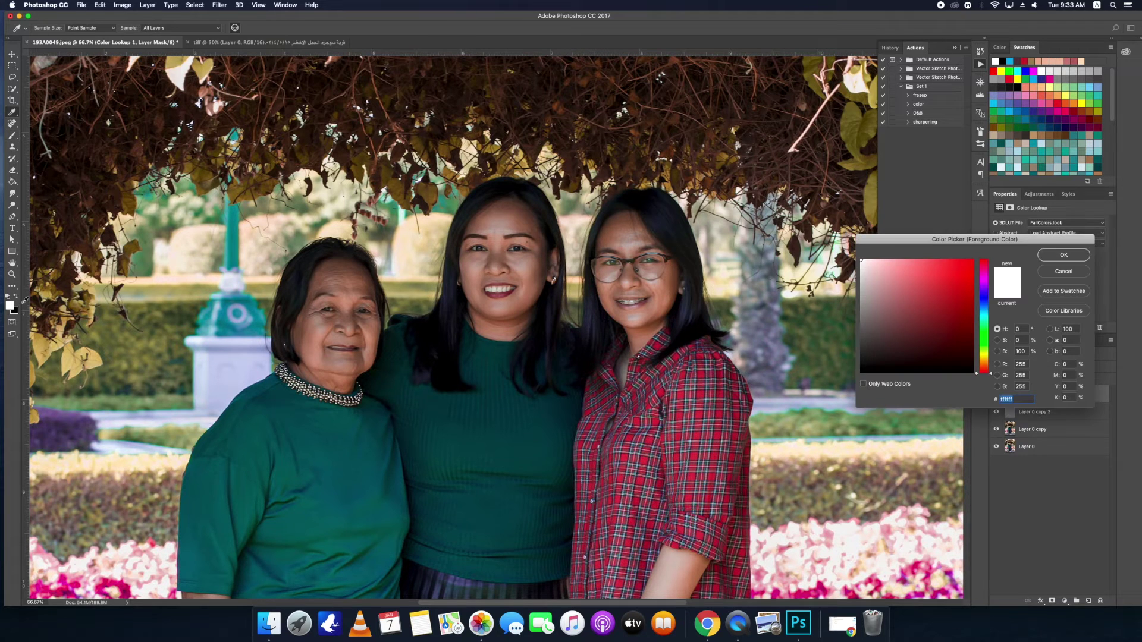
{"action": "left_click", "coordinate": [1052, 260]}
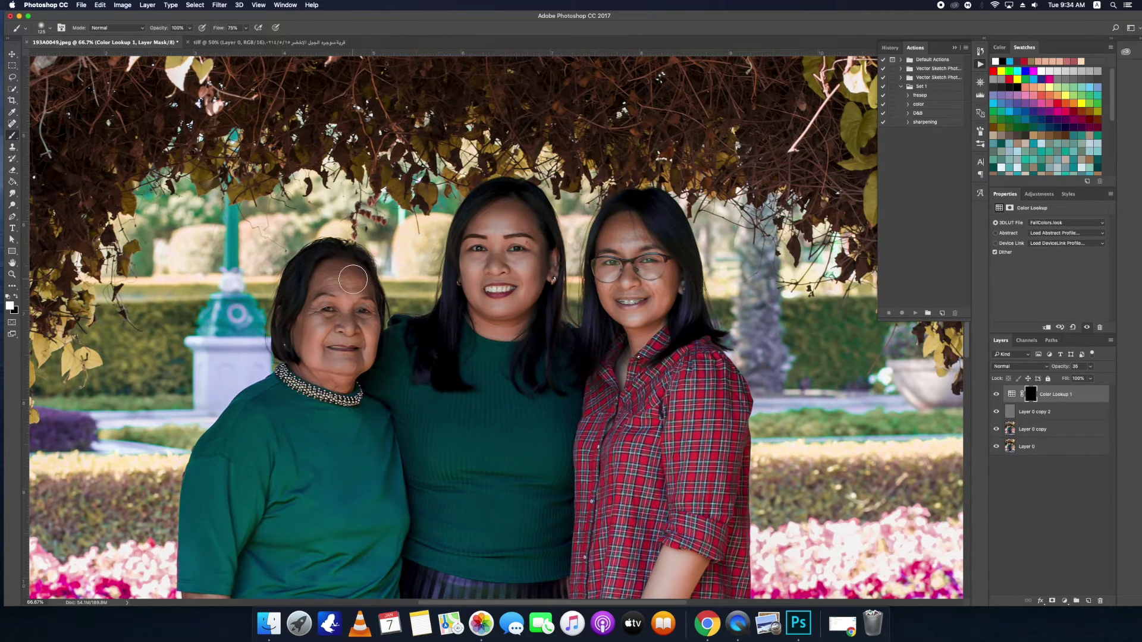
{"action": "left_click", "coordinate": [355, 280]}
{"action": "left_click_drag", "start_coordinate": [355, 279], "coordinate": [300, 369]}
{"action": "mouse_move", "coordinate": [504, 261]}
{"action": "left_mouse_down"}
{"action": "mouse_move", "coordinate": [461, 263]}
{"action": "mouse_move", "coordinate": [543, 243]}
{"action": "left_mouse_up"}
With a larger brush, reveal the warm look on the right woman's face and both women's forearms and hand
{"action": "key", "text": "bracketright"}
{"action": "key", "text": "bracketright"}
{"action": "key", "text": "bracketright"}
{"action": "left_click_drag", "start_coordinate": [606, 221], "coordinate": [662, 319]}
{"action": "left_click_drag", "start_coordinate": [659, 371], "coordinate": [648, 228]}
{"action": "scroll", "coordinate": [654, 298], "scroll_direction": "down", "scroll_amount": 5}
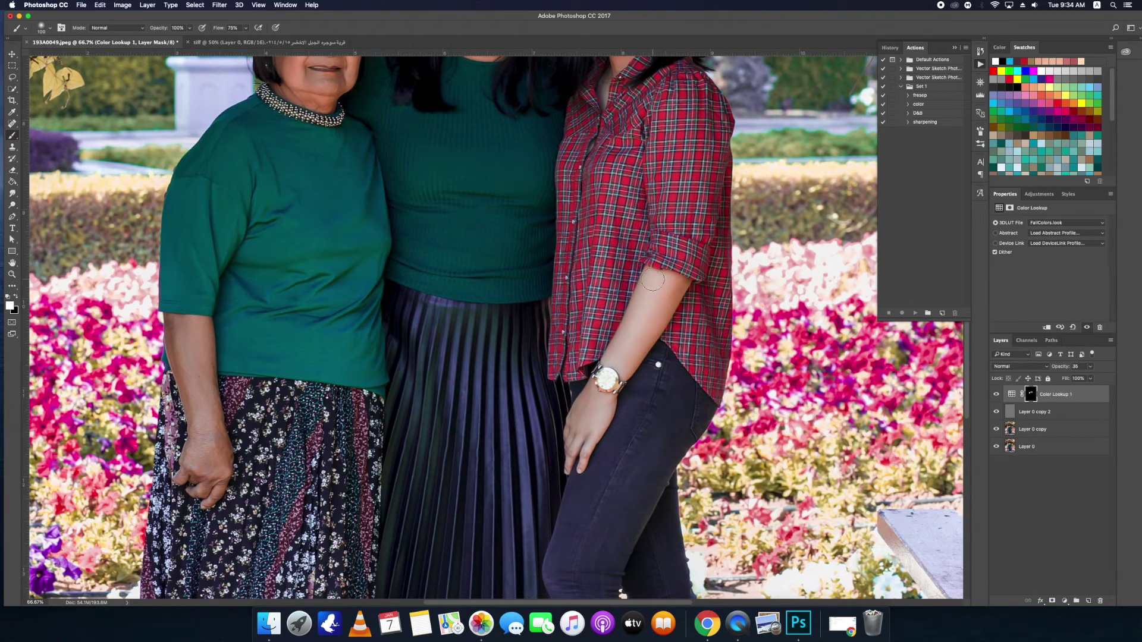
{"action": "left_click_drag", "start_coordinate": [652, 280], "coordinate": [668, 280]}
{"action": "left_click_drag", "start_coordinate": [180, 325], "coordinate": [221, 456]}
{"action": "mouse_move", "coordinate": [220, 456]}
{"action": "left_mouse_down"}
{"action": "mouse_move", "coordinate": [200, 341]}
{"action": "mouse_move", "coordinate": [189, 474]}
{"action": "left_mouse_up"}
{"action": "key", "text": "super+minus"}
{"action": "key", "text": "super+minus"}
{"action": "key", "text": "super+minus"}
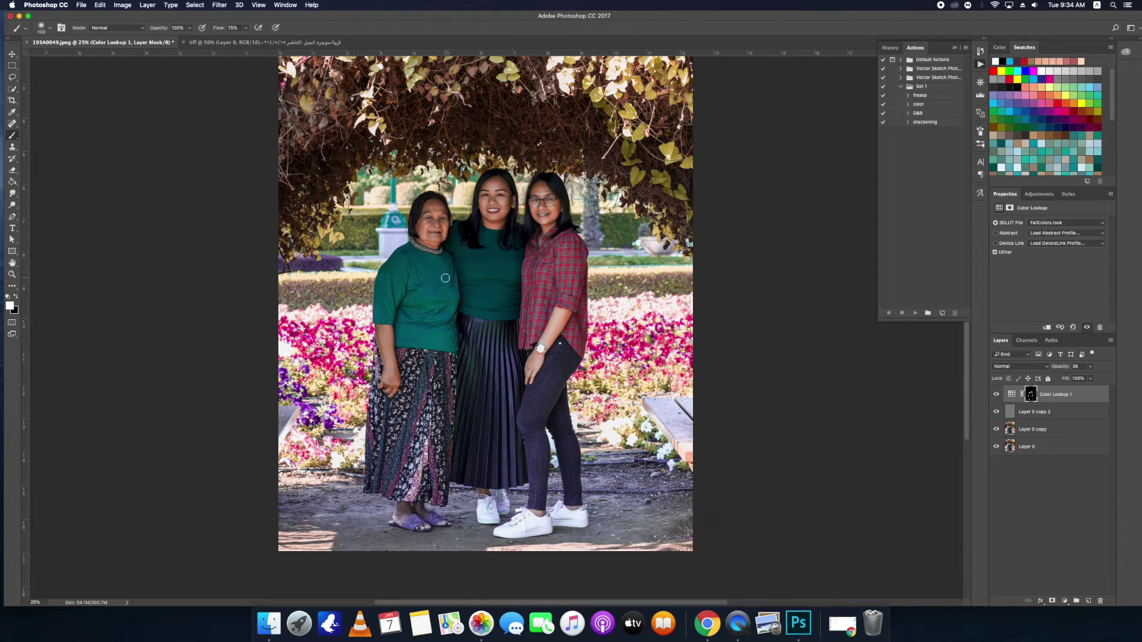
Add a Levels layer with input levels 14, 1.14, 241 and an inverted mask
{"action": "left_click", "coordinate": [1066, 602]}
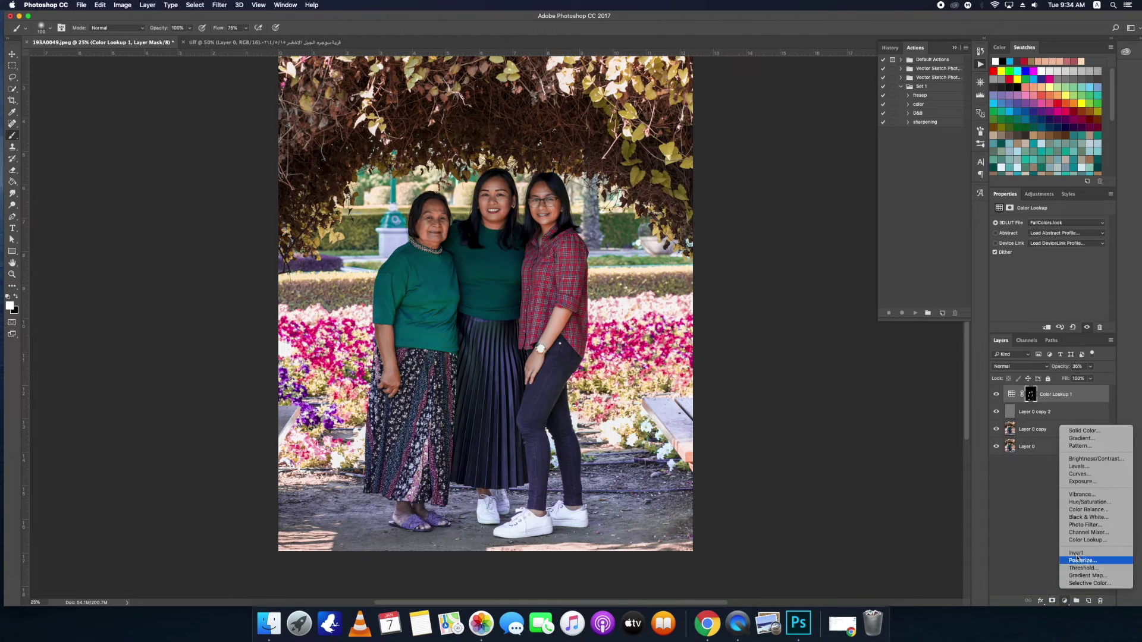
{"action": "left_click", "coordinate": [914, 285]}
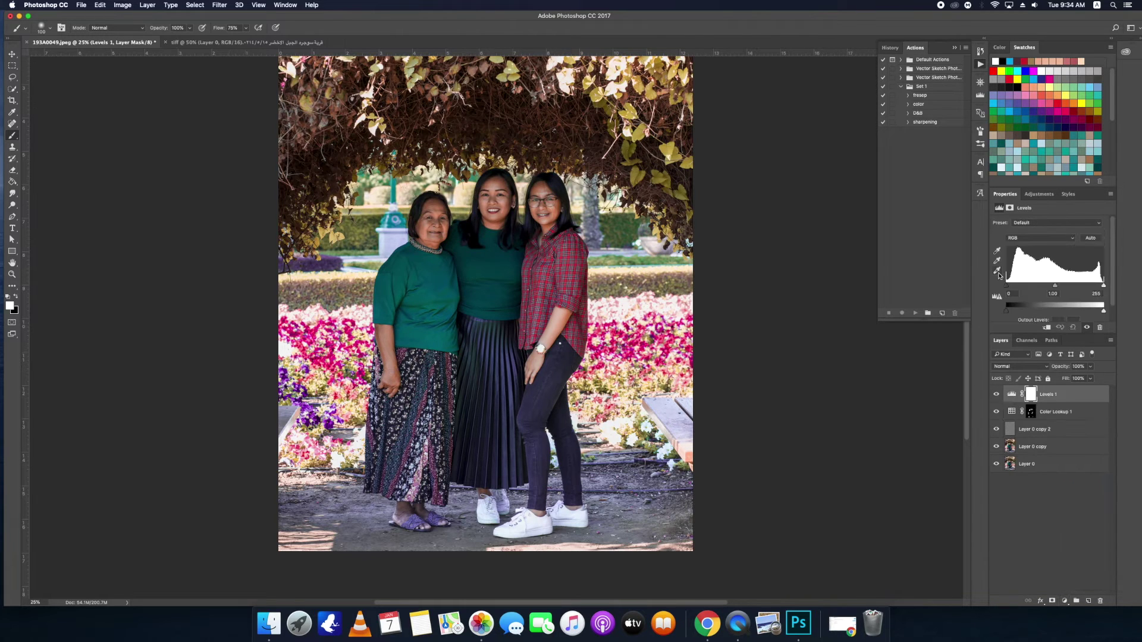
{"action": "left_click_drag", "start_coordinate": [1104, 287], "coordinate": [1049, 288]}
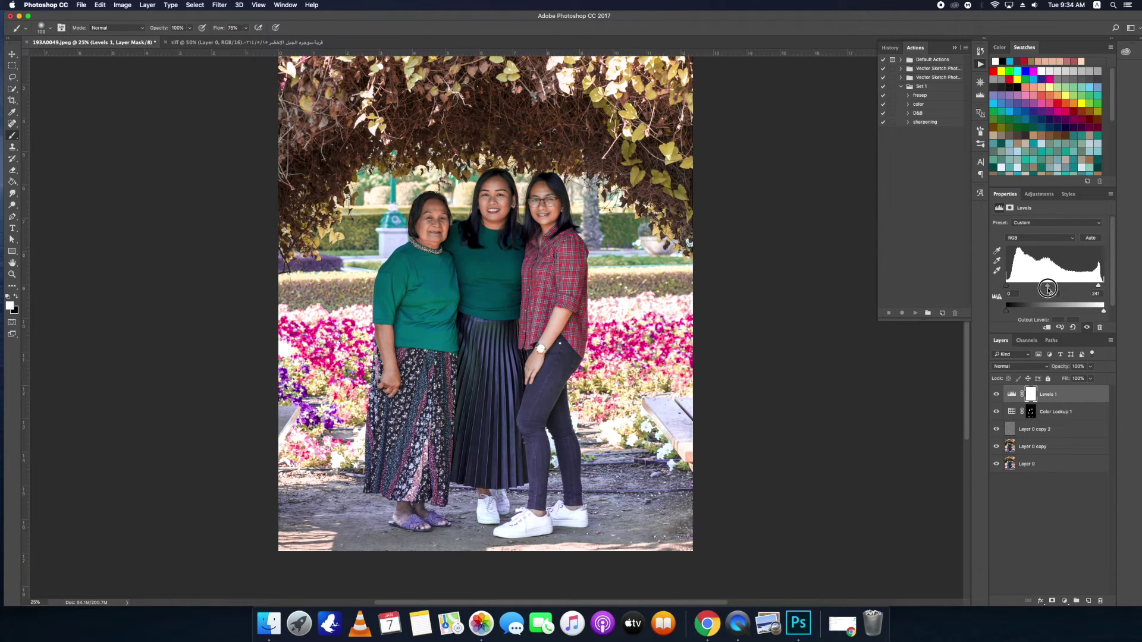
{"action": "left_click_drag", "start_coordinate": [1006, 287], "coordinate": [1011, 287]}
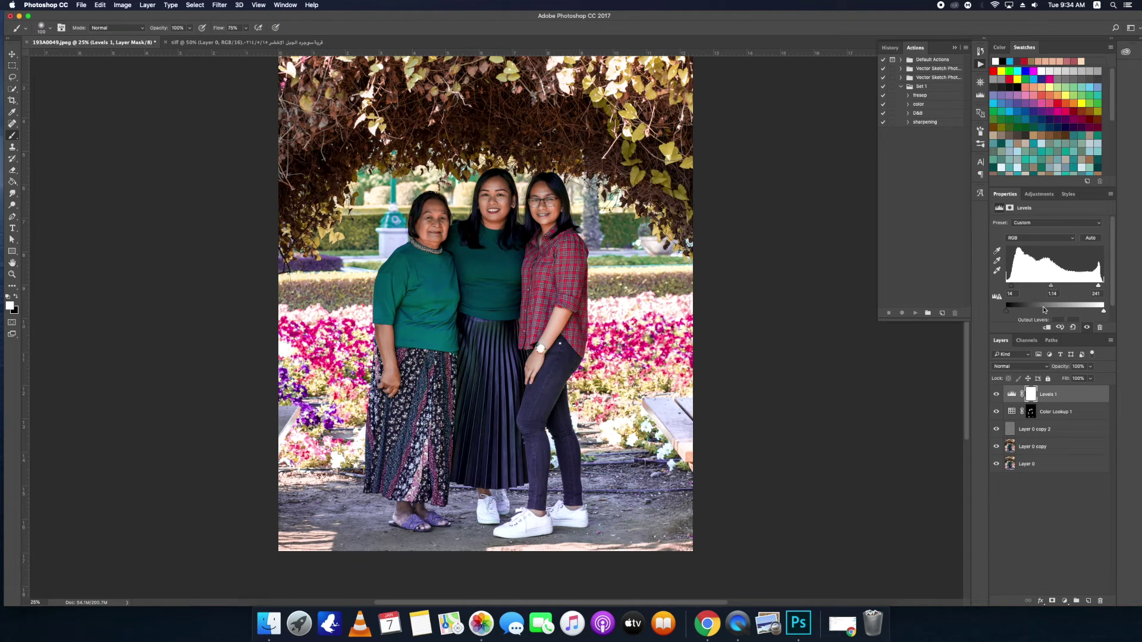
{"action": "key", "text": "ctrl+i"}
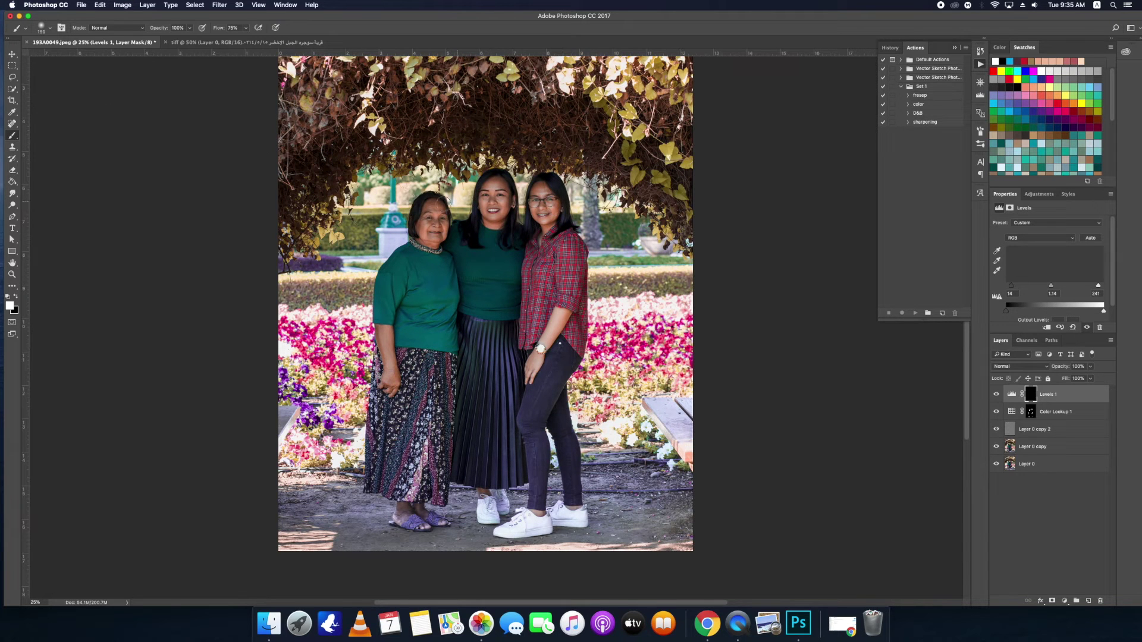
Paint white with a 500 px brush over the three women and the right woman's jeans
{"action": "key", "text": "bracketright"}
{"action": "key", "text": "bracketright"}
{"action": "left_click_drag", "start_coordinate": [432, 216], "coordinate": [429, 229]}
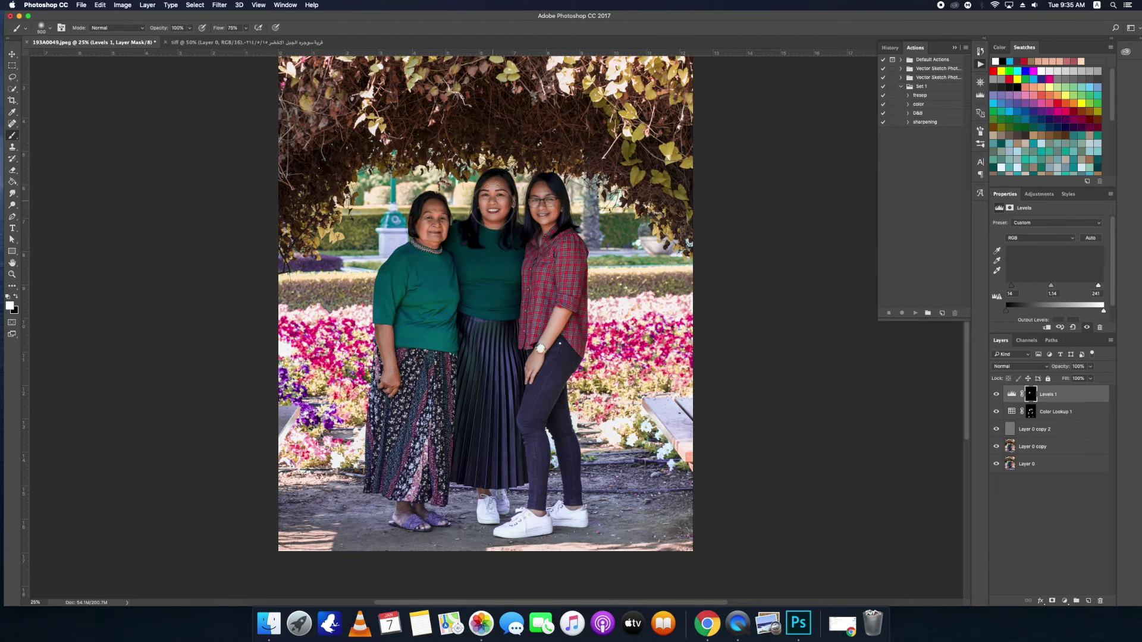
{"action": "left_click_drag", "start_coordinate": [544, 202], "coordinate": [540, 351]}
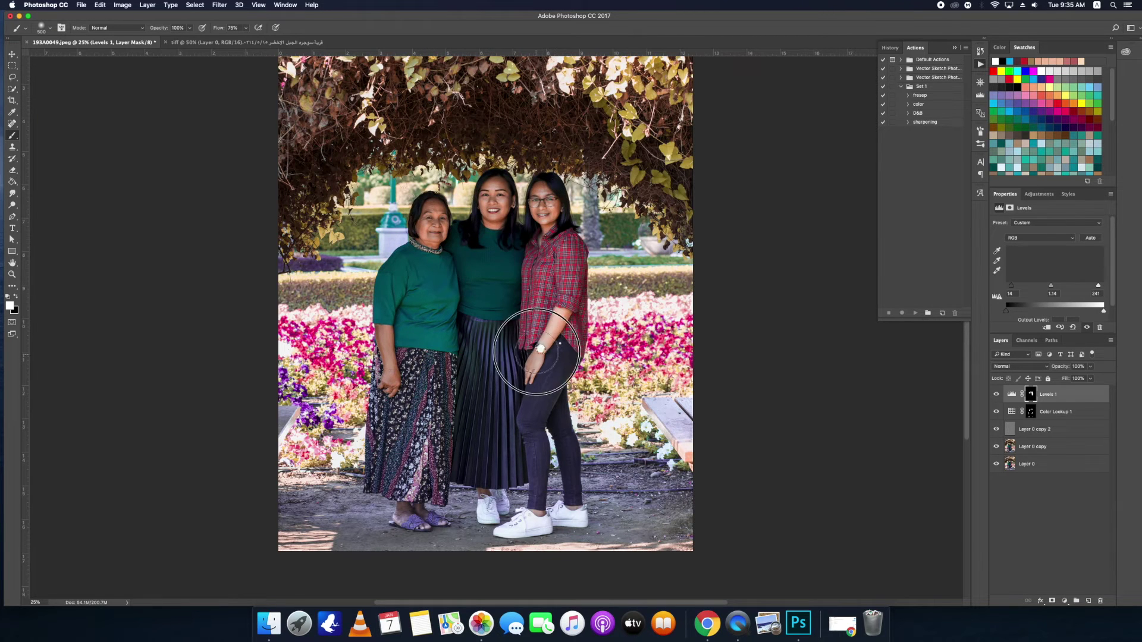
{"action": "mouse_move", "coordinate": [495, 251]}
{"action": "left_mouse_down"}
{"action": "mouse_move", "coordinate": [404, 415]}
{"action": "mouse_move", "coordinate": [441, 301]}
{"action": "left_mouse_up"}
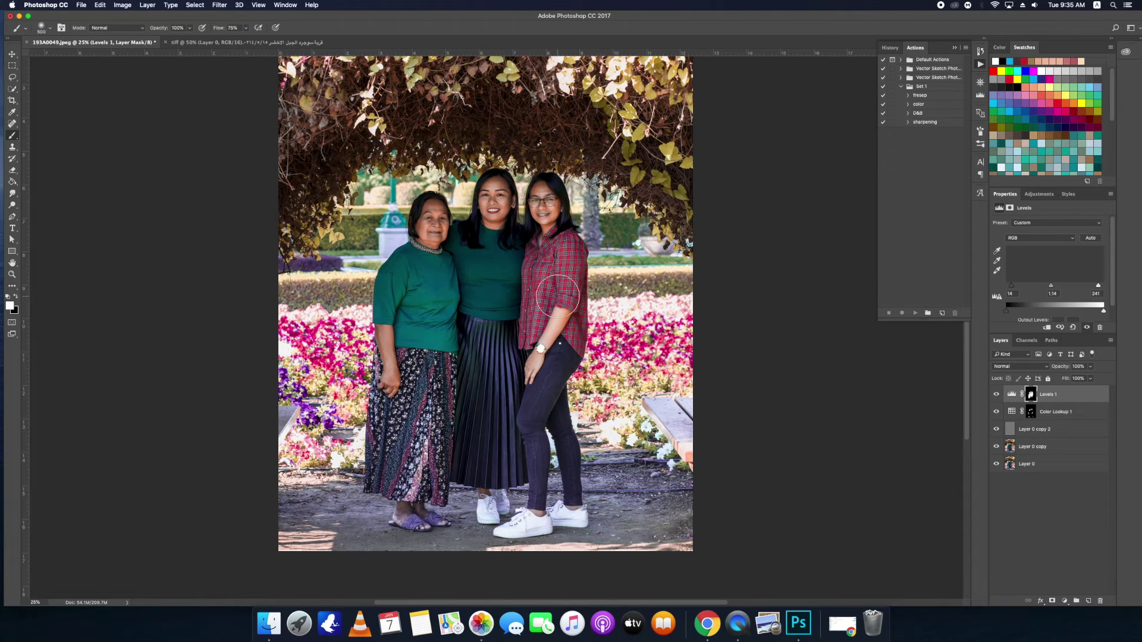
{"action": "left_click_drag", "start_coordinate": [531, 408], "coordinate": [552, 364]}
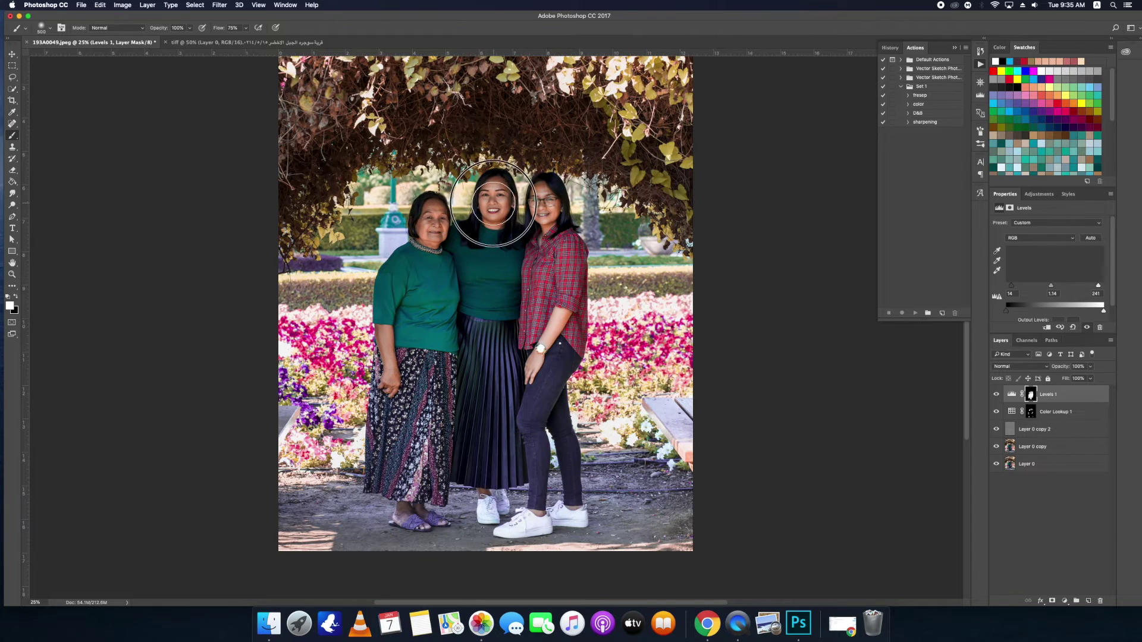
{"action": "left_click", "coordinate": [1069, 602]}
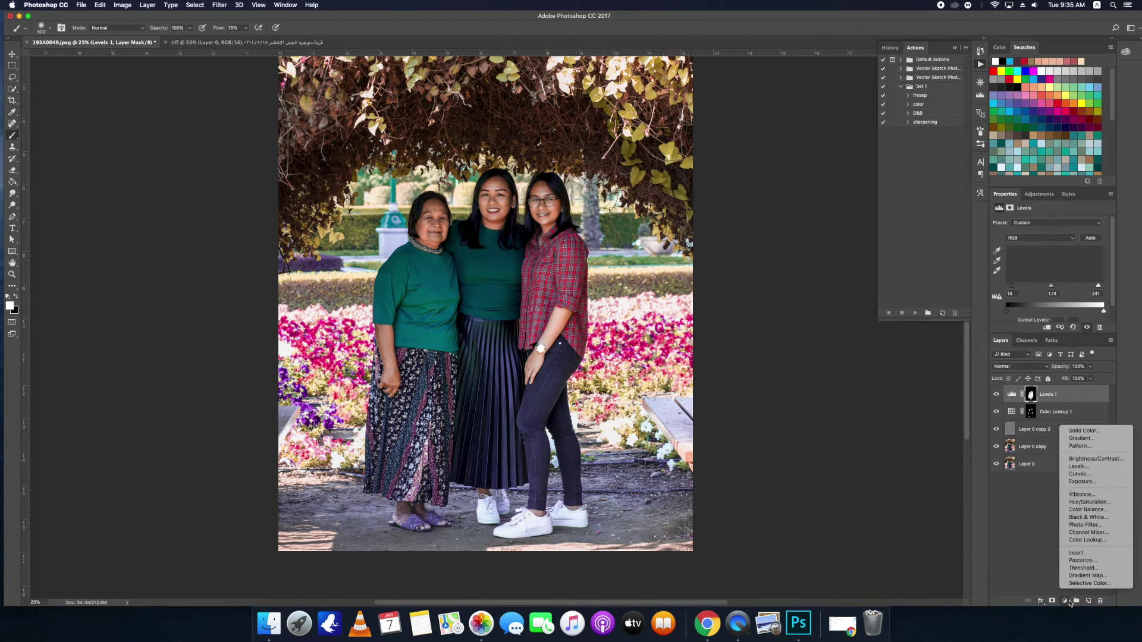
Add a Curves 1 layer darkening the midtones, masking it off the older woman's face with black at 30%
{"action": "left_click", "coordinate": [1079, 474]}
{"action": "left_click_drag", "start_coordinate": [1060, 278], "coordinate": [1062, 294]}
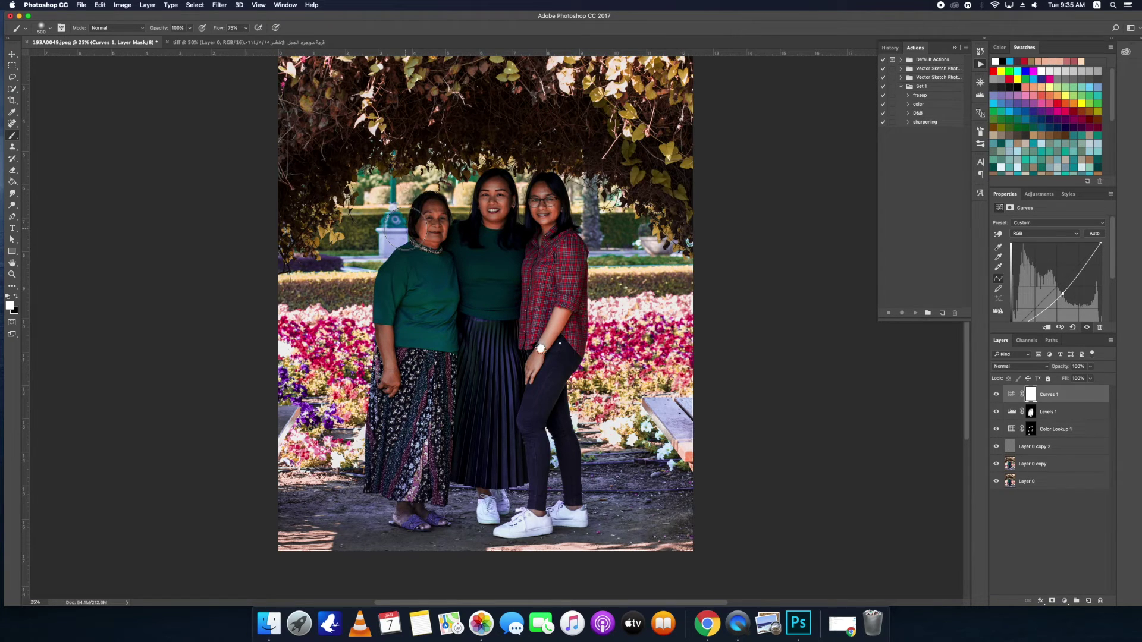
{"action": "key", "text": "3"}
{"action": "key", "text": "x"}
{"action": "key", "text": "bracketright"}
{"action": "key", "text": "bracketright"}
{"action": "mouse_move", "coordinate": [420, 220]}
{"action": "left_mouse_down"}
{"action": "mouse_move", "coordinate": [429, 218]}
{"action": "mouse_move", "coordinate": [419, 322]}
{"action": "mouse_move", "coordinate": [453, 318]}
{"action": "mouse_move", "coordinate": [492, 232]}
{"action": "mouse_move", "coordinate": [487, 197]}
{"action": "mouse_move", "coordinate": [509, 305]}
{"action": "mouse_move", "coordinate": [547, 210]}
{"action": "mouse_move", "coordinate": [559, 243]}
{"action": "left_mouse_up"}
{"action": "key", "text": "bracketright"}
{"action": "key", "text": "bracketright"}
{"action": "key", "text": "bracketright"}
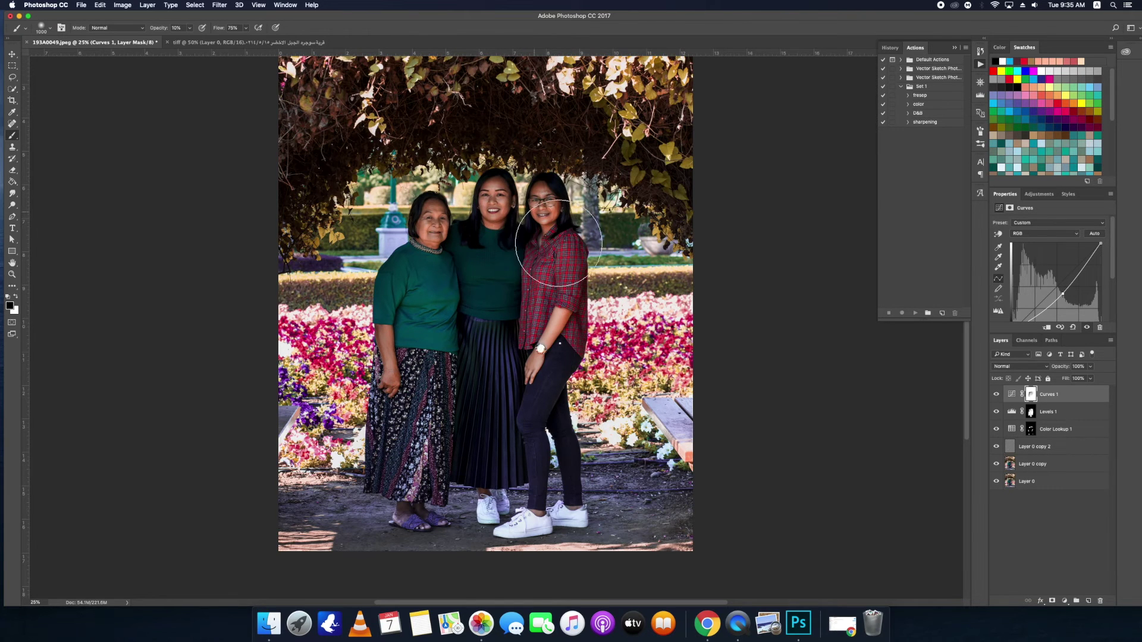
{"action": "key", "text": "bracketright"}
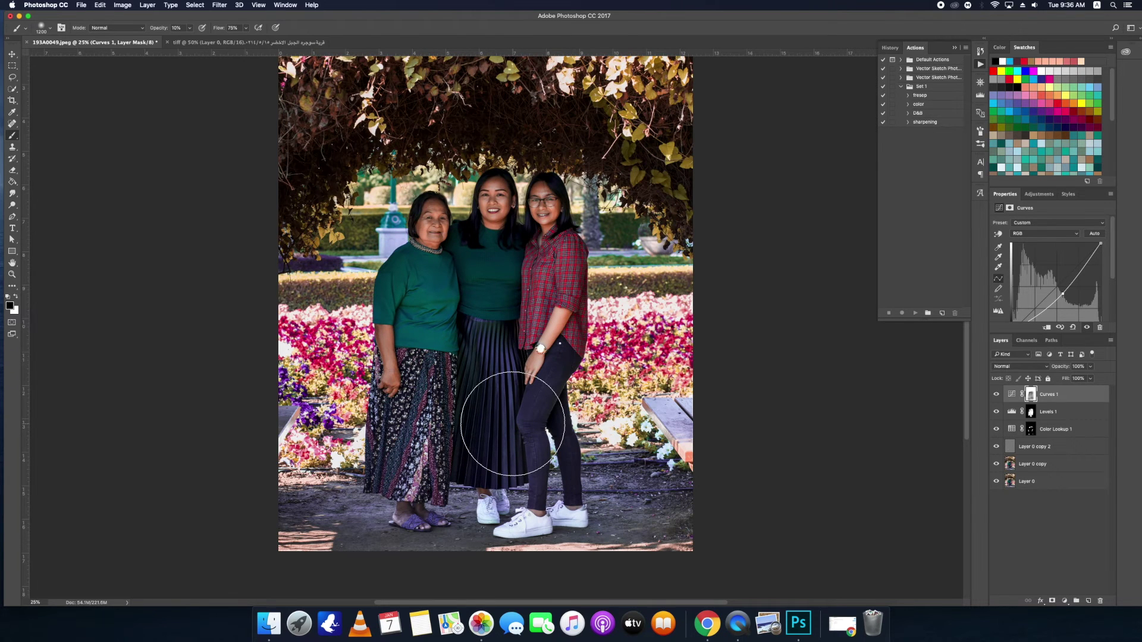
{"action": "key", "text": "bracketleft"}
{"action": "key", "text": "bracketleft"}
{"action": "key", "text": "bracketleft"}
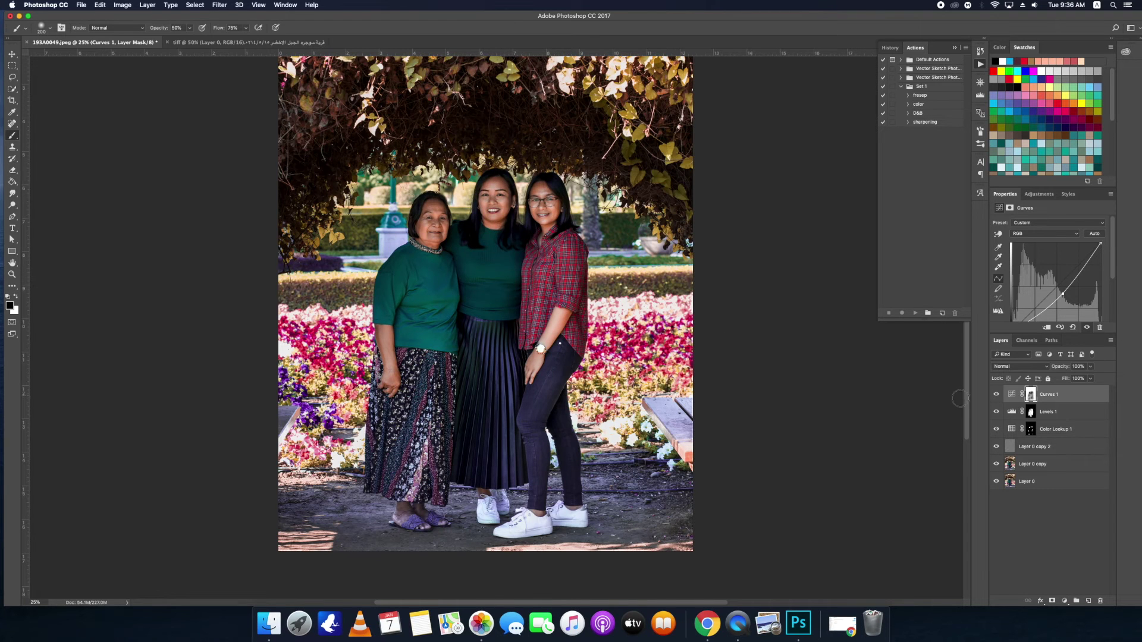
Toggle Curves 1 and Layer 0 visibility to compare the graded photo against the original
{"action": "left_click", "coordinate": [995, 395]}
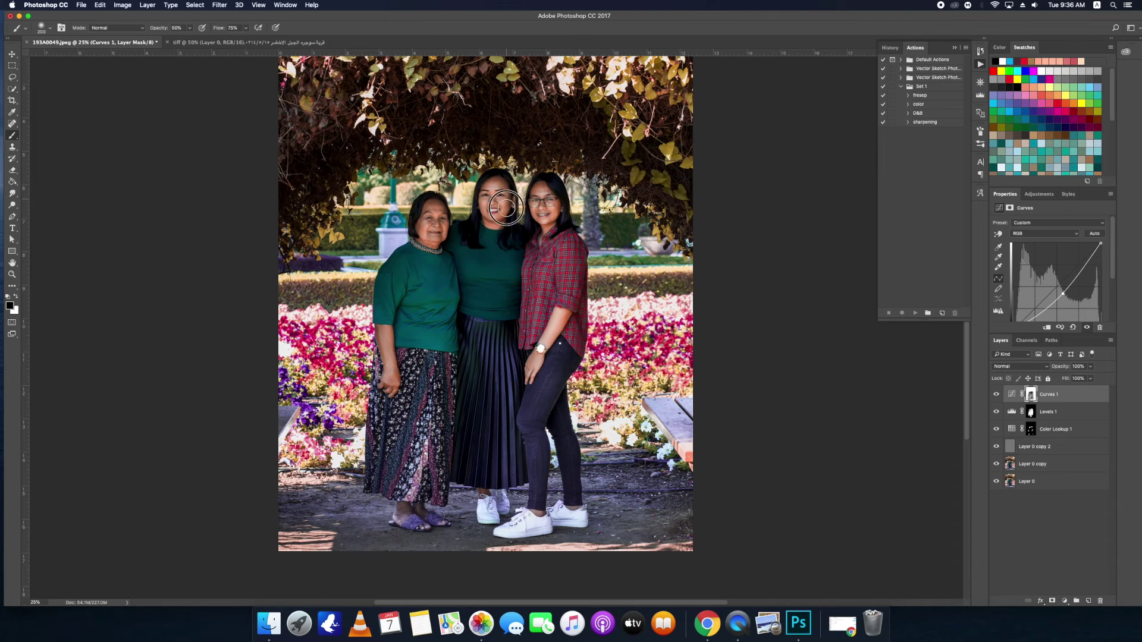
{"action": "key", "text": "super+minus"}
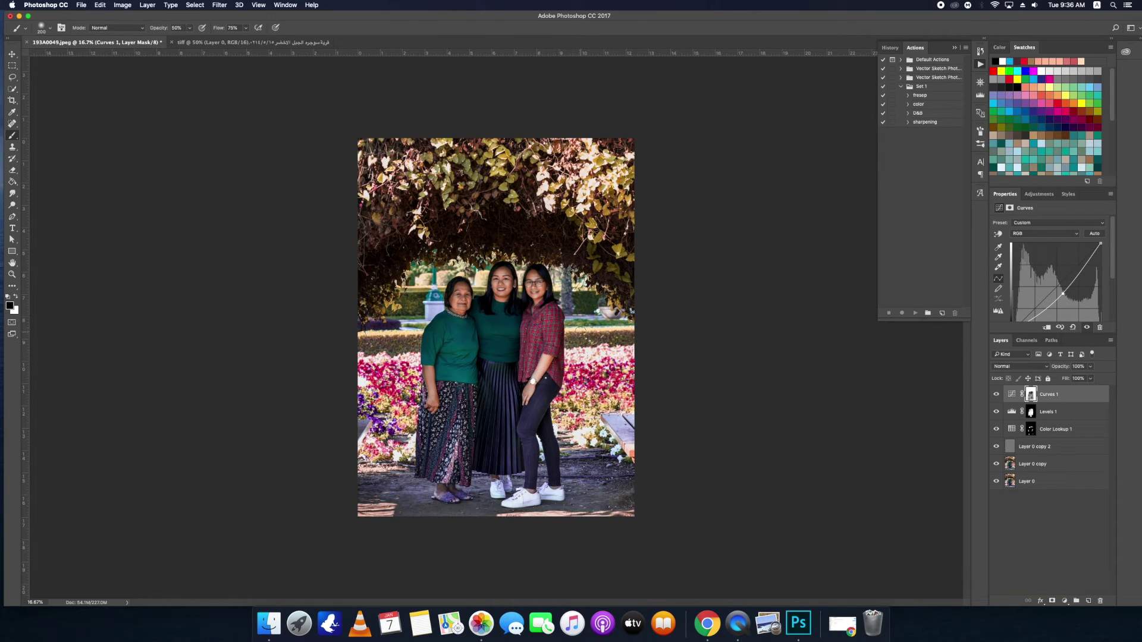
{"action": "key", "text": "super+equal"}
{"action": "key", "text": "super+equal"}
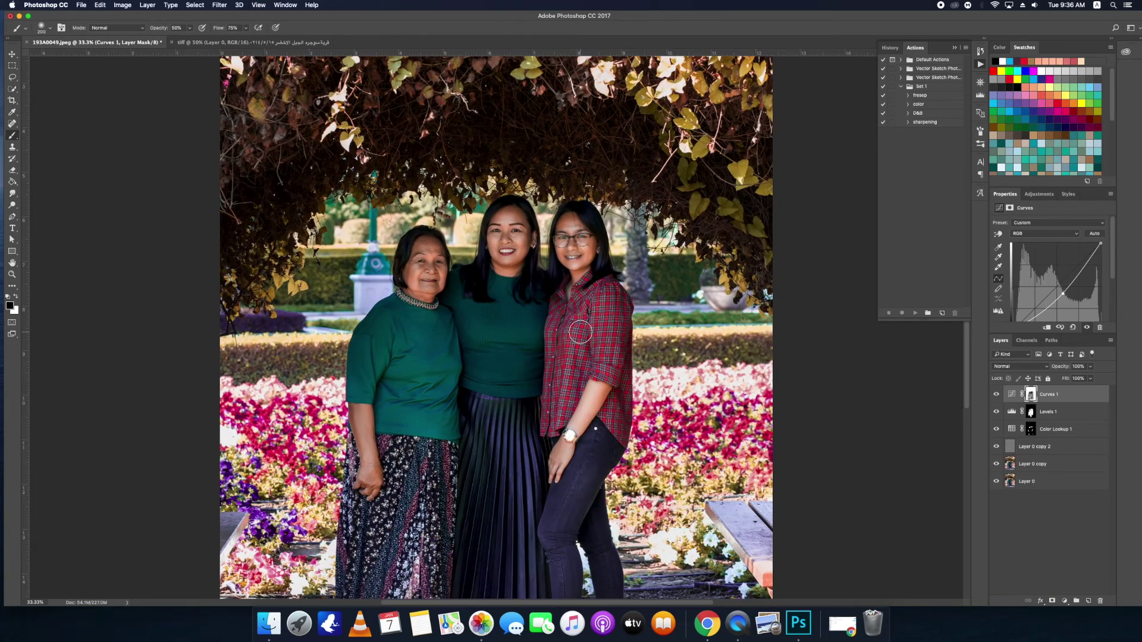
{"action": "key", "text": "super+minus"}
{"action": "key", "text": "super+minus"}
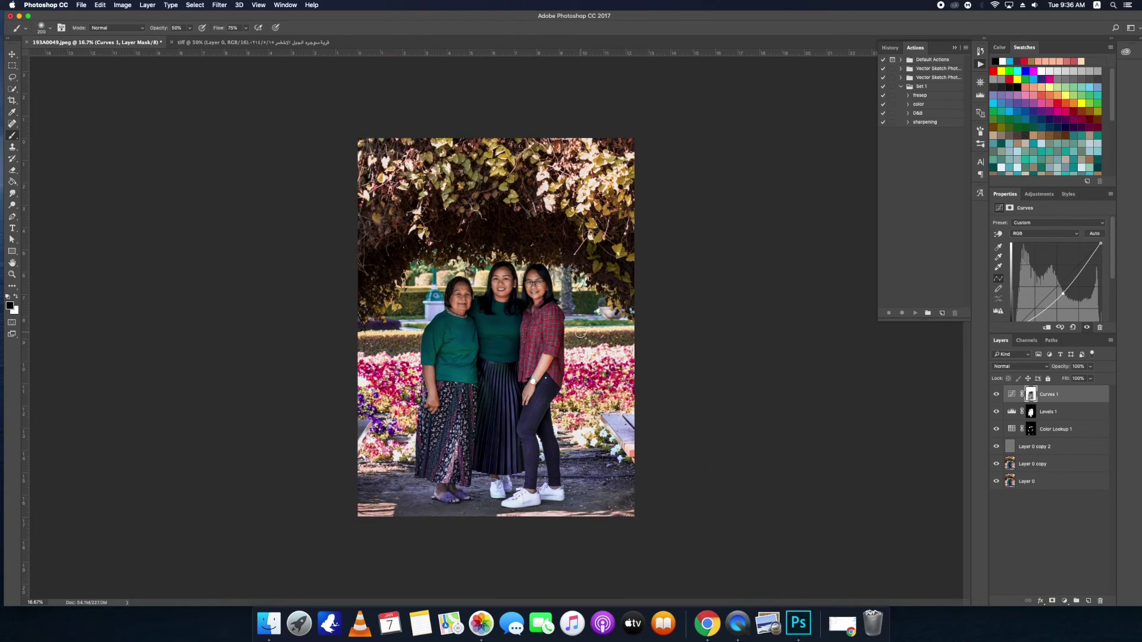
{"action": "left_click", "coordinate": [996, 482], "text": "alt"}
{"action": "left_click", "coordinate": [1064, 600]}
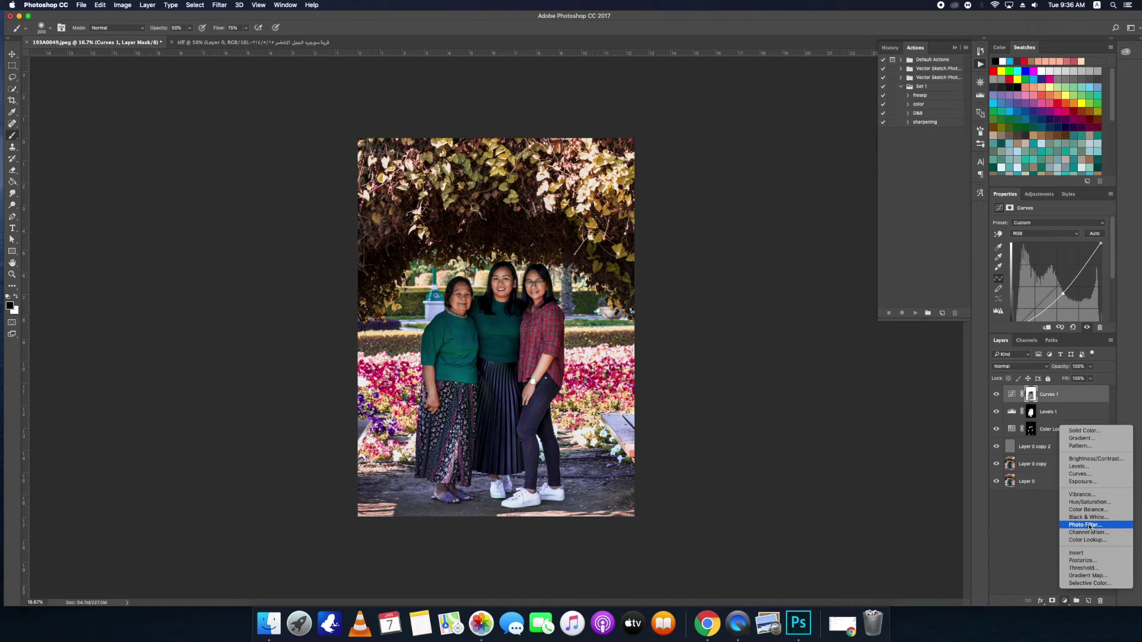
Add a Warming Filter (LBA) Photo Filter layer, compare it on and off, then add a Curves 2 layer
{"action": "key", "text": "Return"}
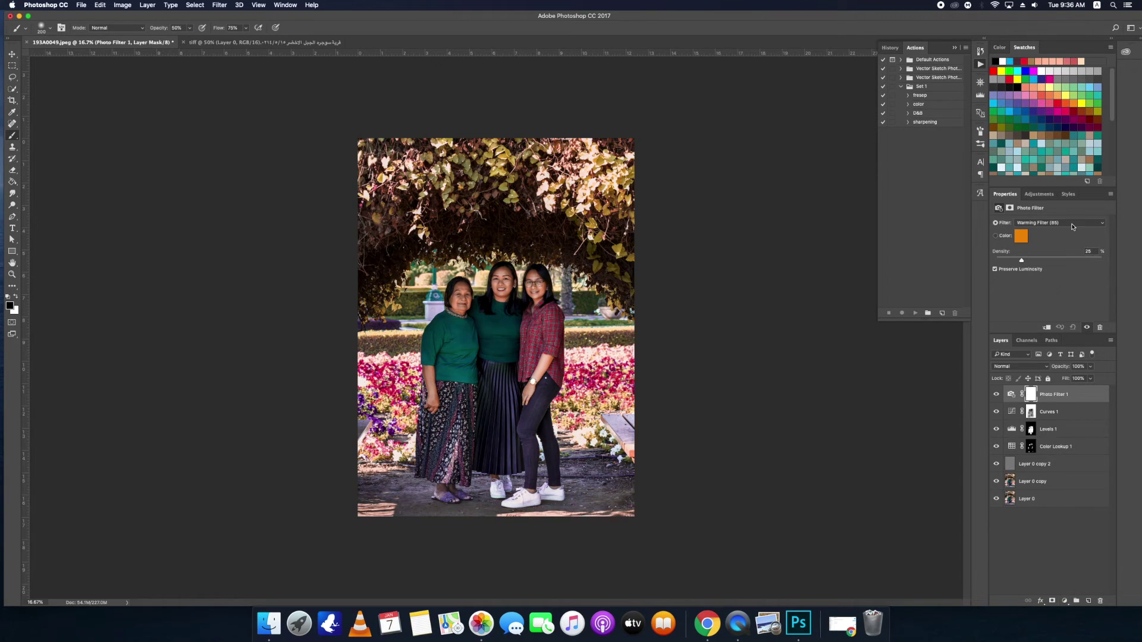
{"action": "left_click", "coordinate": [1072, 226]}
{"action": "left_click", "coordinate": [1068, 230]}
{"action": "left_click", "coordinate": [997, 396]}
{"action": "left_click", "coordinate": [997, 396]}
{"action": "left_click", "coordinate": [997, 396]}
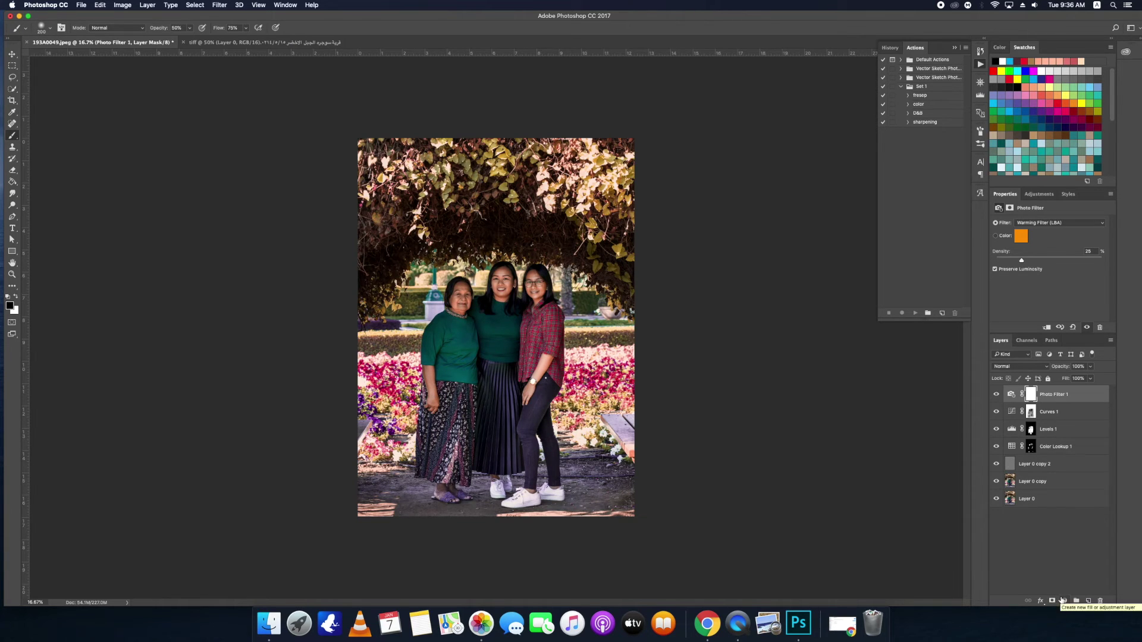
{"action": "left_click", "coordinate": [1064, 601]}
{"action": "left_click", "coordinate": [1081, 474]}
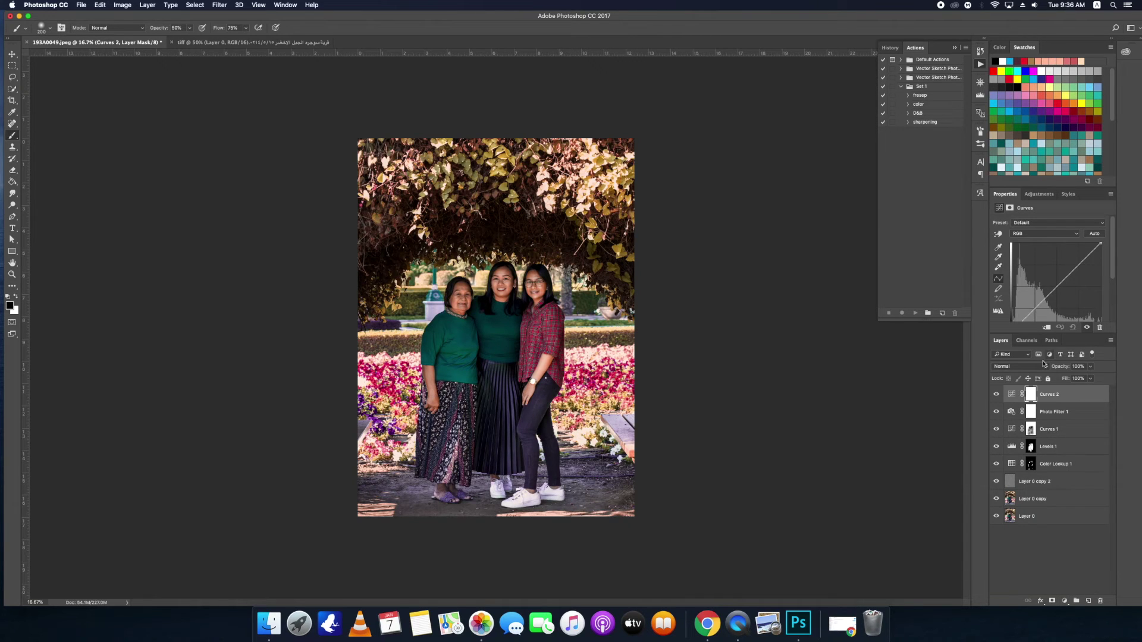
Set Curves 2 to Screen and split its This Layer Blend If highlight slider down to 106
{"action": "left_click", "coordinate": [1026, 366]}
{"action": "left_click", "coordinate": [1022, 430]}
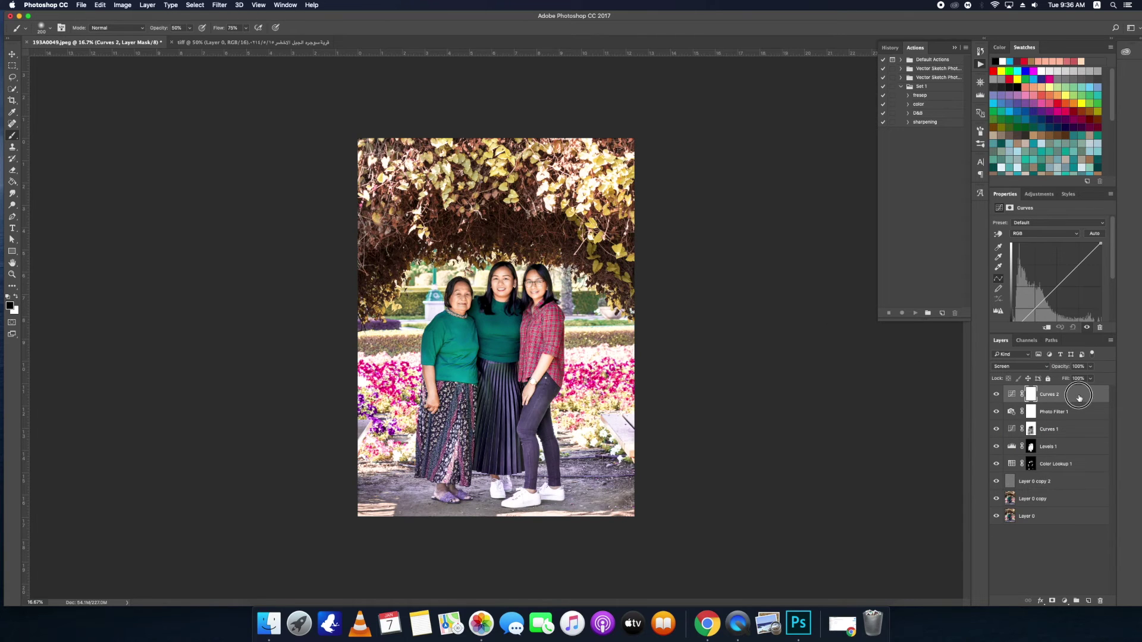
{"action": "double_click", "coordinate": [1078, 398]}
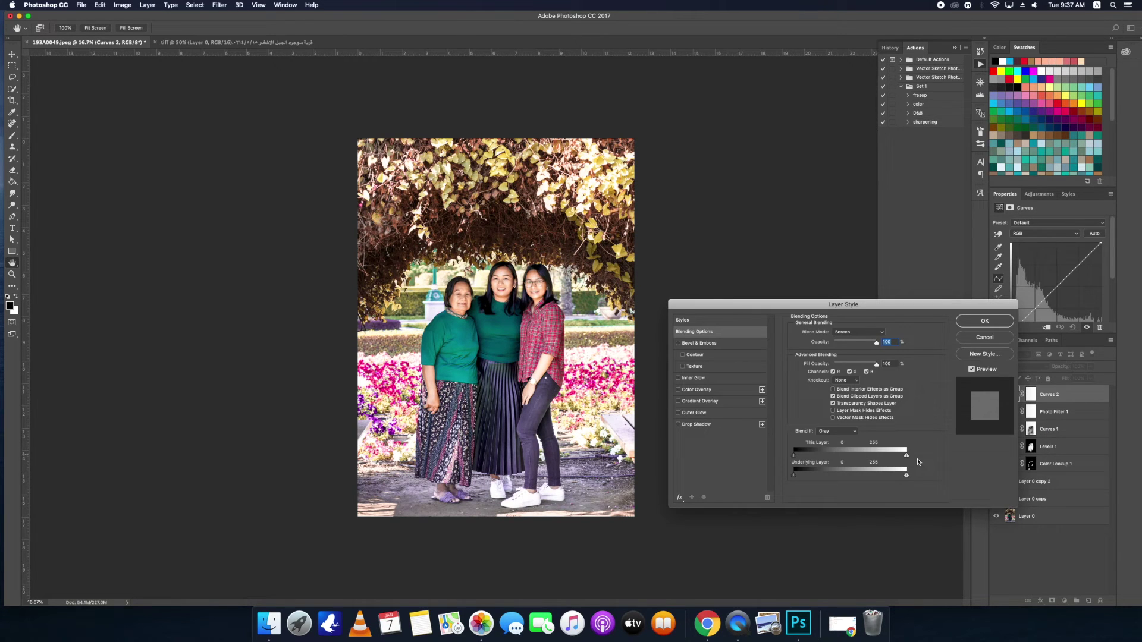
{"action": "left_click_drag", "start_coordinate": [907, 456], "coordinate": [858, 456]}
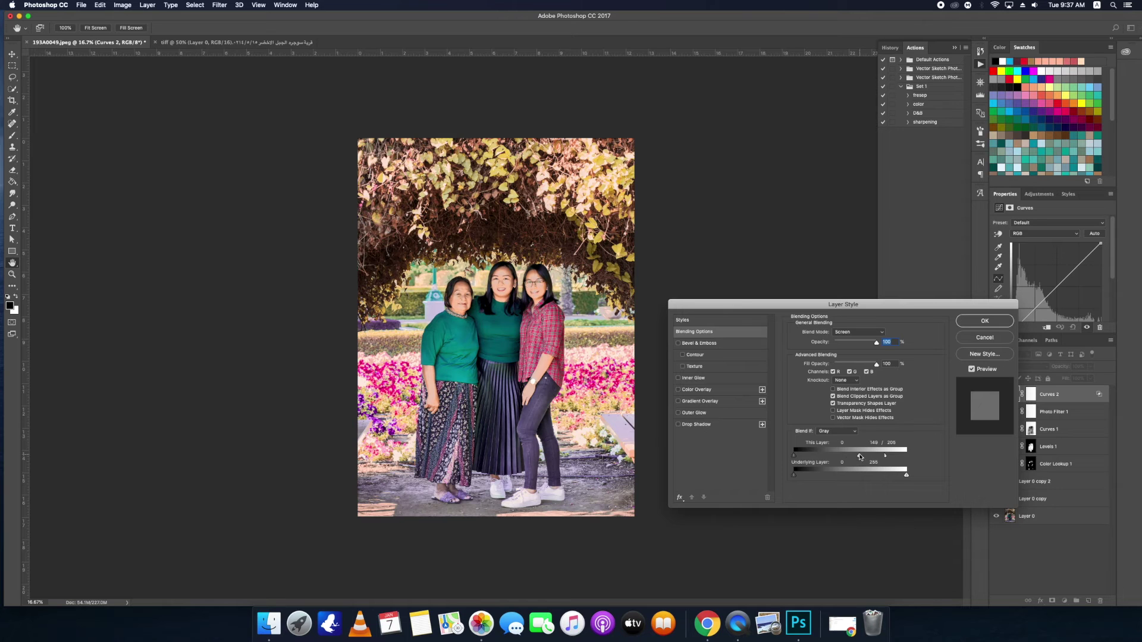
{"action": "key", "text": "super+plus"}
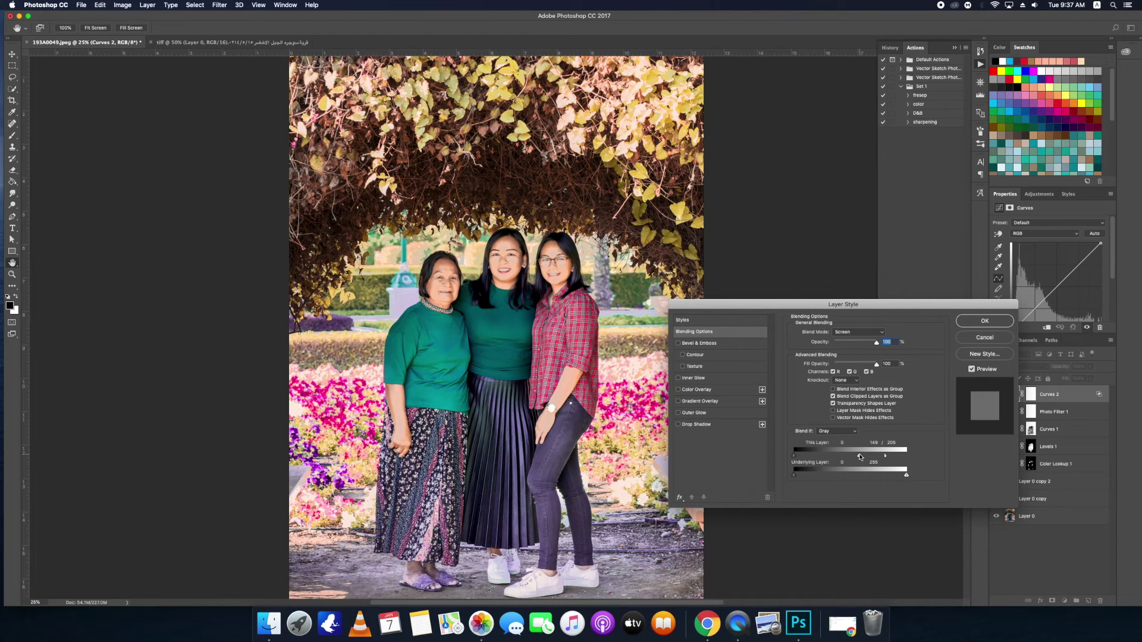
{"action": "left_click_drag", "start_coordinate": [858, 458], "coordinate": [816, 458]}
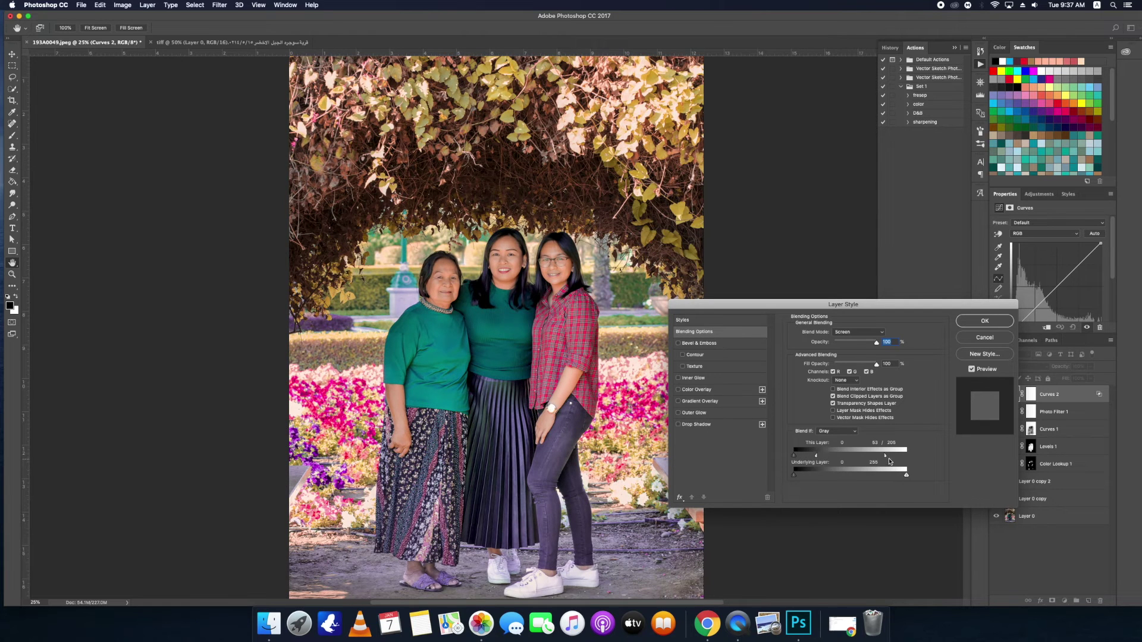
{"action": "mouse_move", "coordinate": [886, 457]}
{"action": "left_mouse_down"}
{"action": "mouse_move", "coordinate": [814, 459]}
{"action": "mouse_move", "coordinate": [844, 460]}
{"action": "mouse_move", "coordinate": [834, 462]}
{"action": "left_mouse_up"}
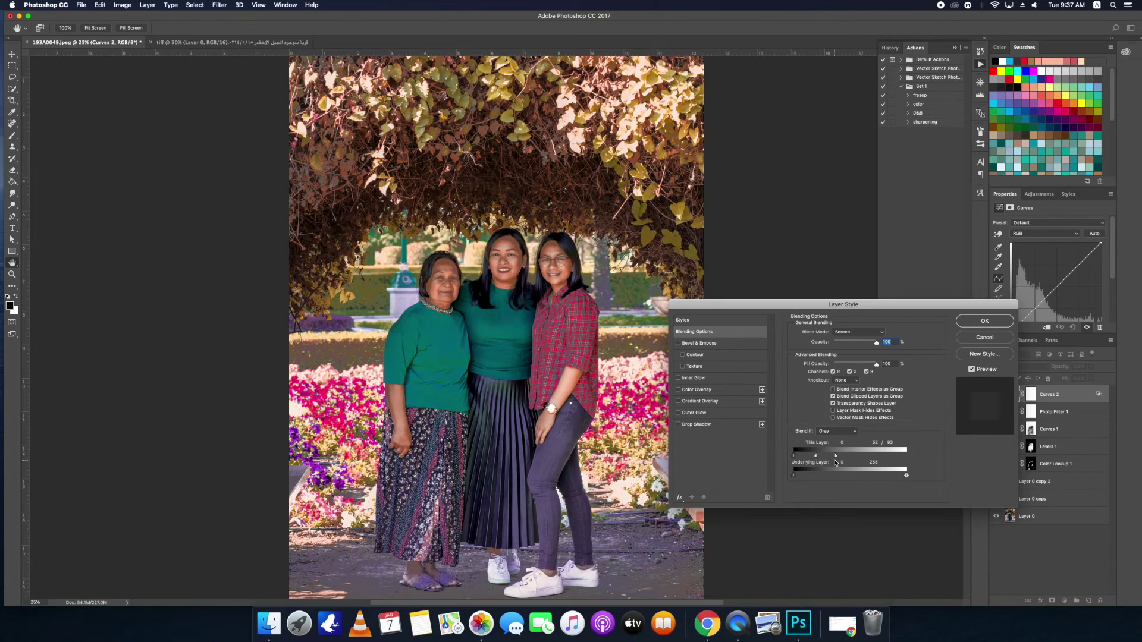
{"action": "key", "text": "super+plus"}
{"action": "key", "text": "super+plus"}
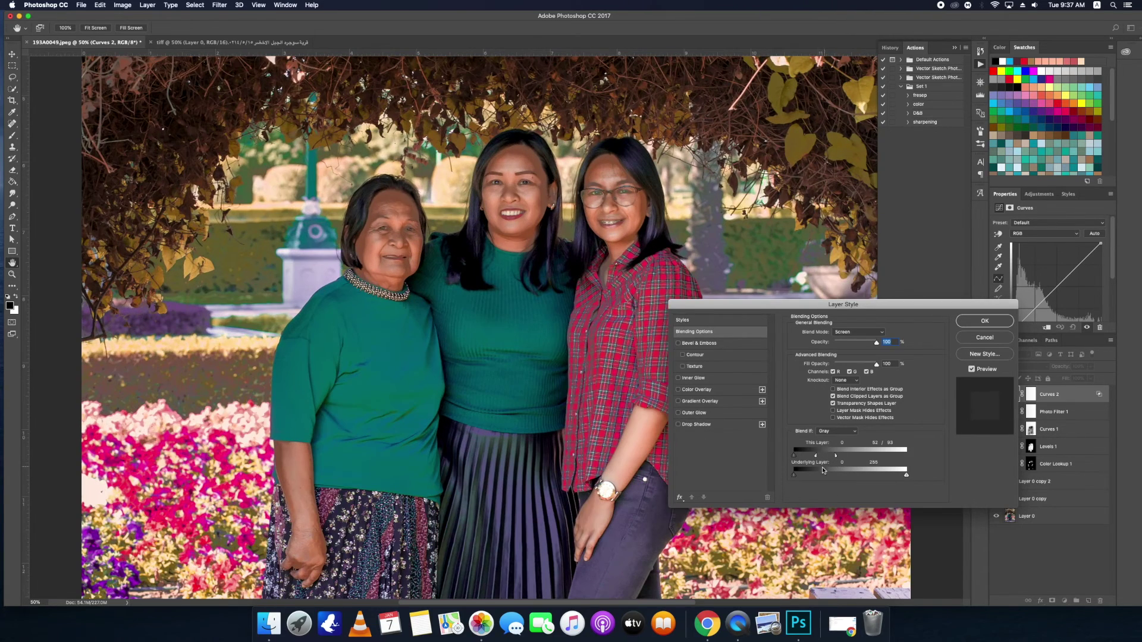
{"action": "left_click_drag", "start_coordinate": [824, 457], "coordinate": [818, 457]}
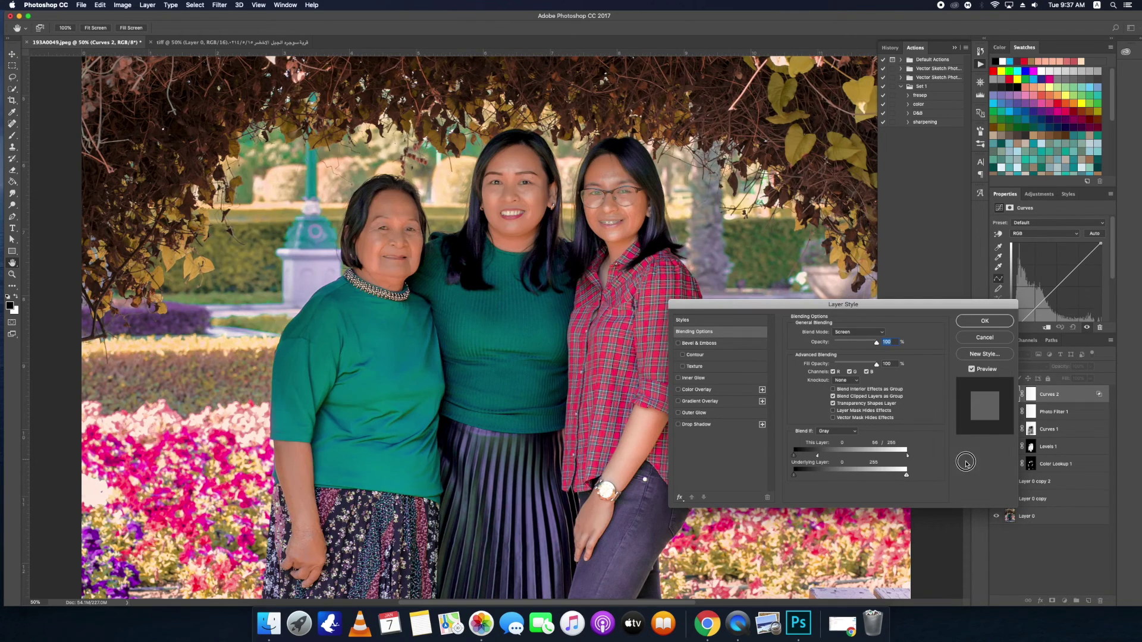
{"action": "key", "text": "Return"}
Split the This Layer Blend If shadow slider to spare the darkest tones, softening it to 52
{"action": "key", "text": "b"}
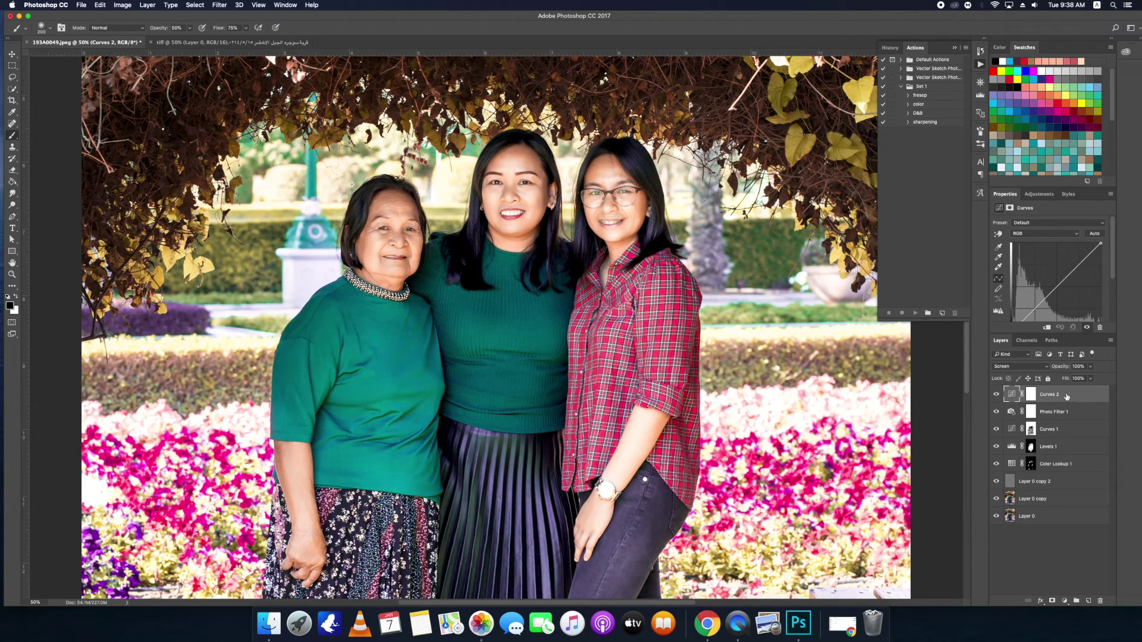
{"action": "double_click", "coordinate": [1066, 396]}
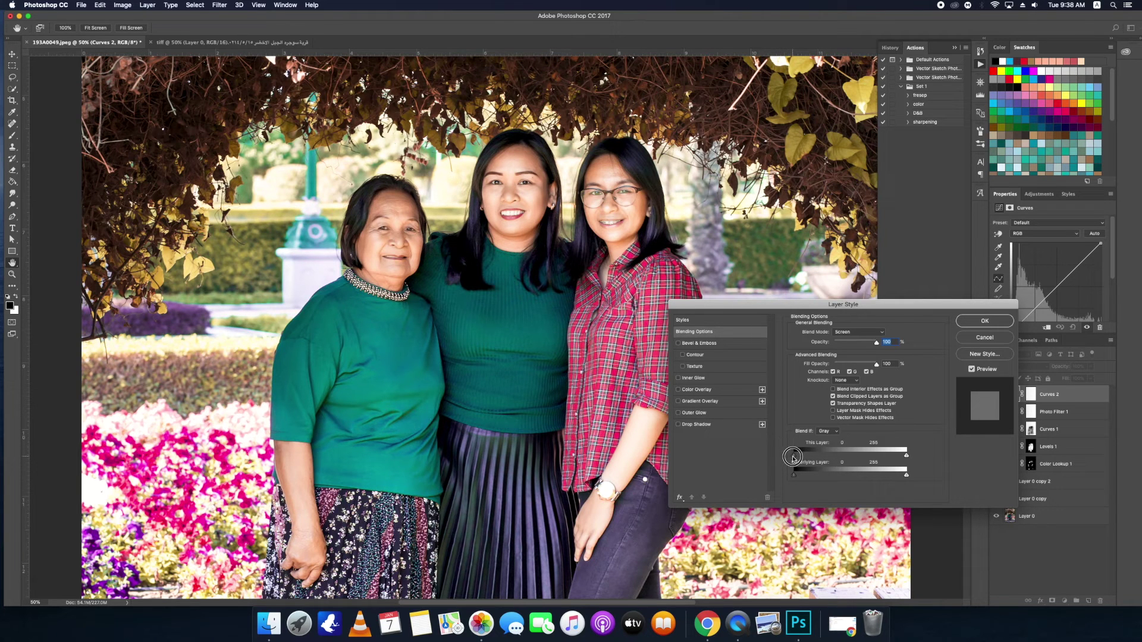
{"action": "left_click_drag", "start_coordinate": [795, 456], "coordinate": [879, 466]}
{"action": "key", "text": "alt"}
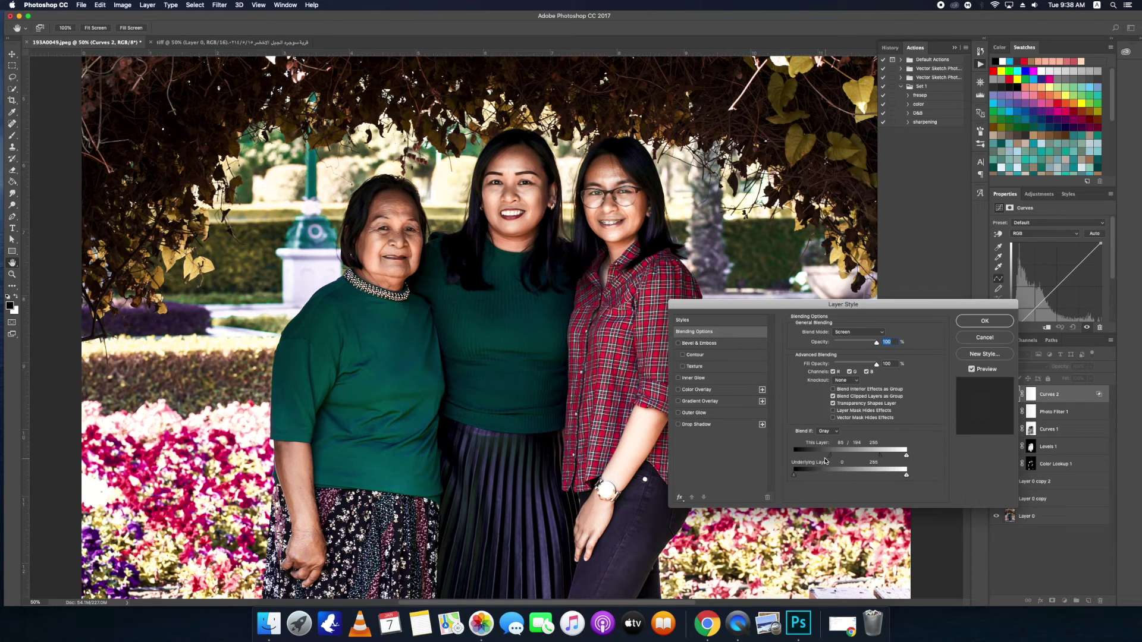
{"action": "left_click_drag", "start_coordinate": [830, 460], "coordinate": [809, 460]}
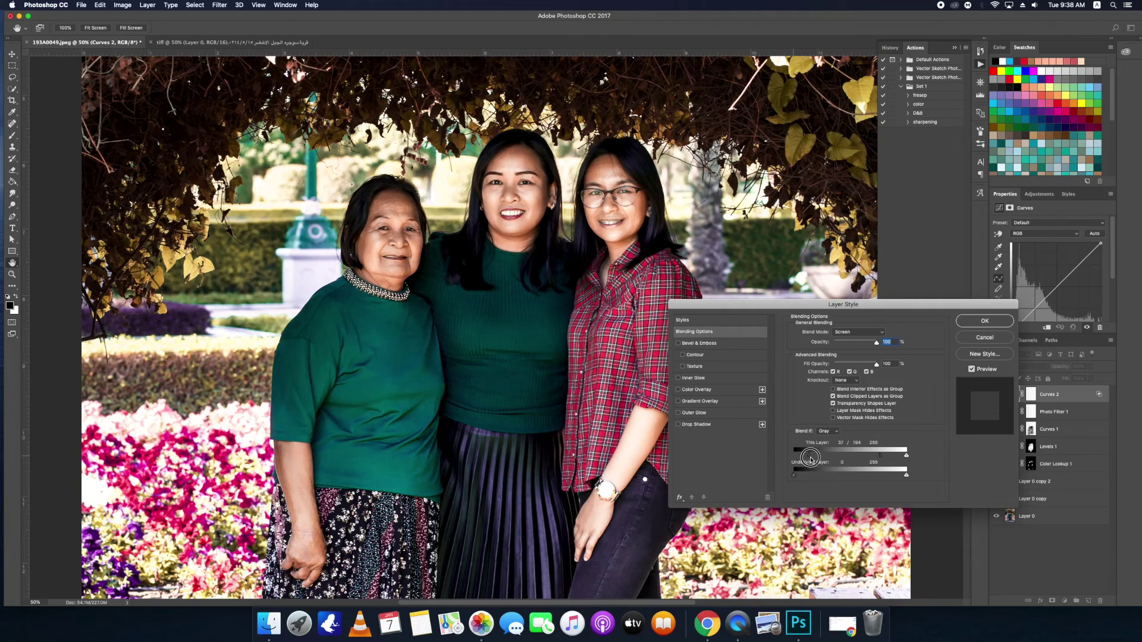
Apply the Blend If settings and lower the Screen layer's opacity to 30%, comparing it on and off
{"action": "left_click", "coordinate": [996, 329]}
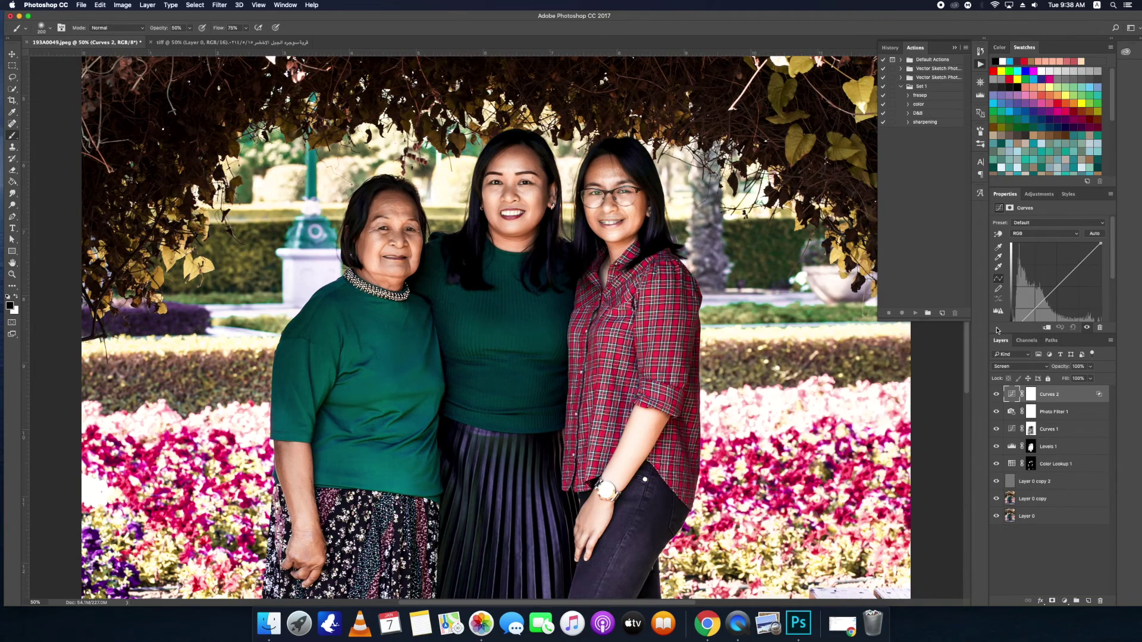
{"action": "left_click", "coordinate": [996, 395]}
{"action": "left_click", "coordinate": [997, 396]}
{"action": "type", "text": "30"}
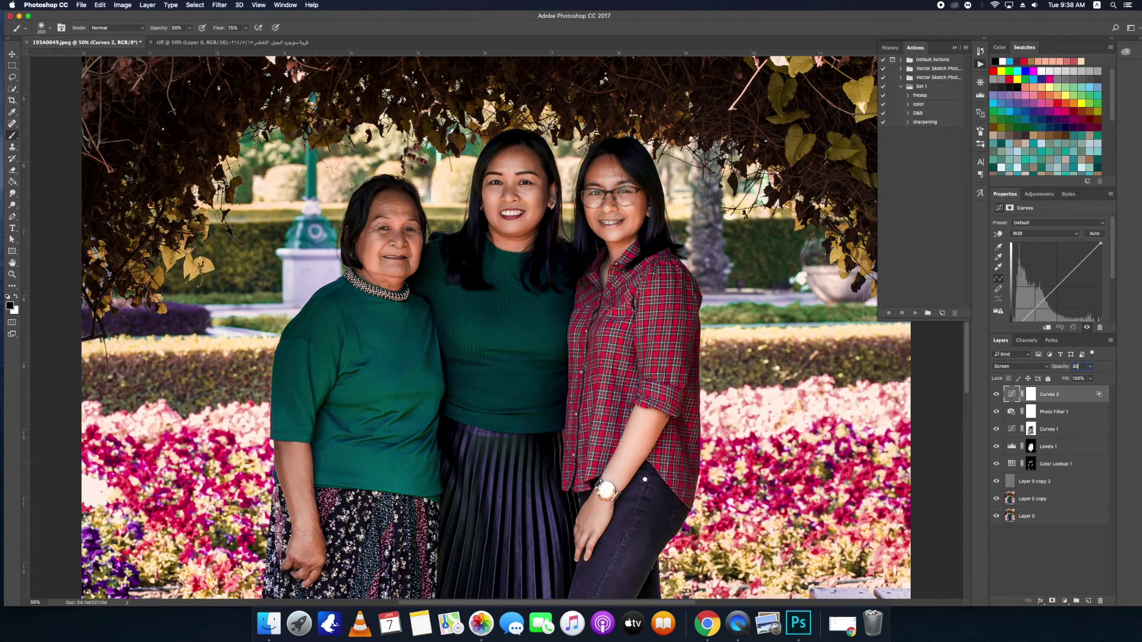
{"action": "left_click", "coordinate": [997, 394]}
Recheck the brightening layer on and off, then rename Curves 2 to 'dodge'
{"action": "key", "text": "s"}
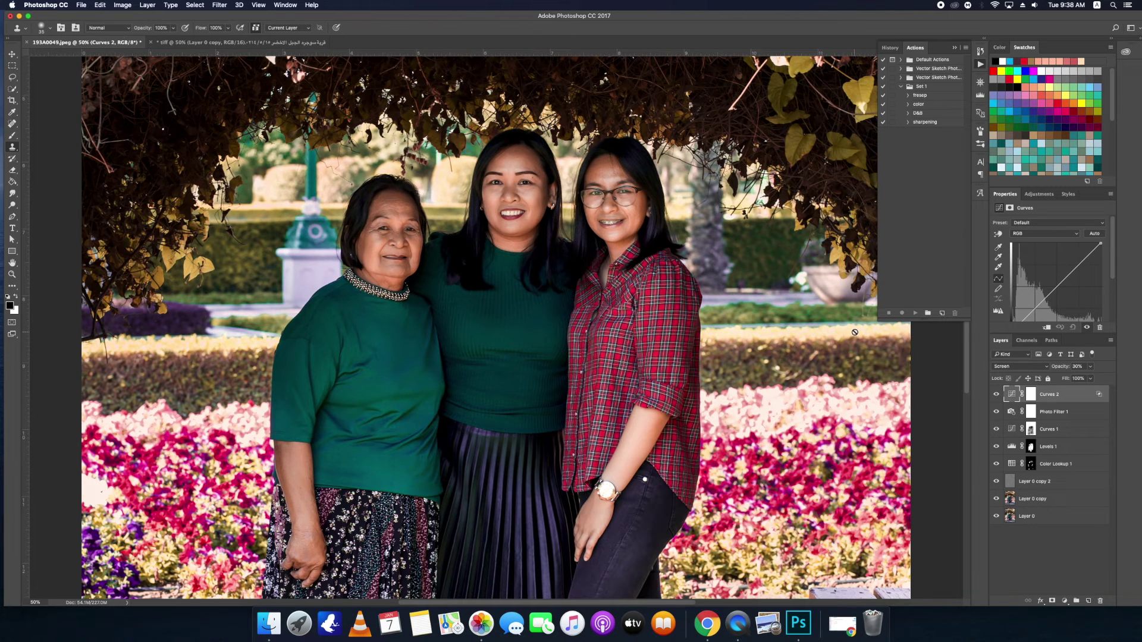
{"action": "left_click", "coordinate": [996, 394]}
{"action": "left_click", "coordinate": [997, 394]}
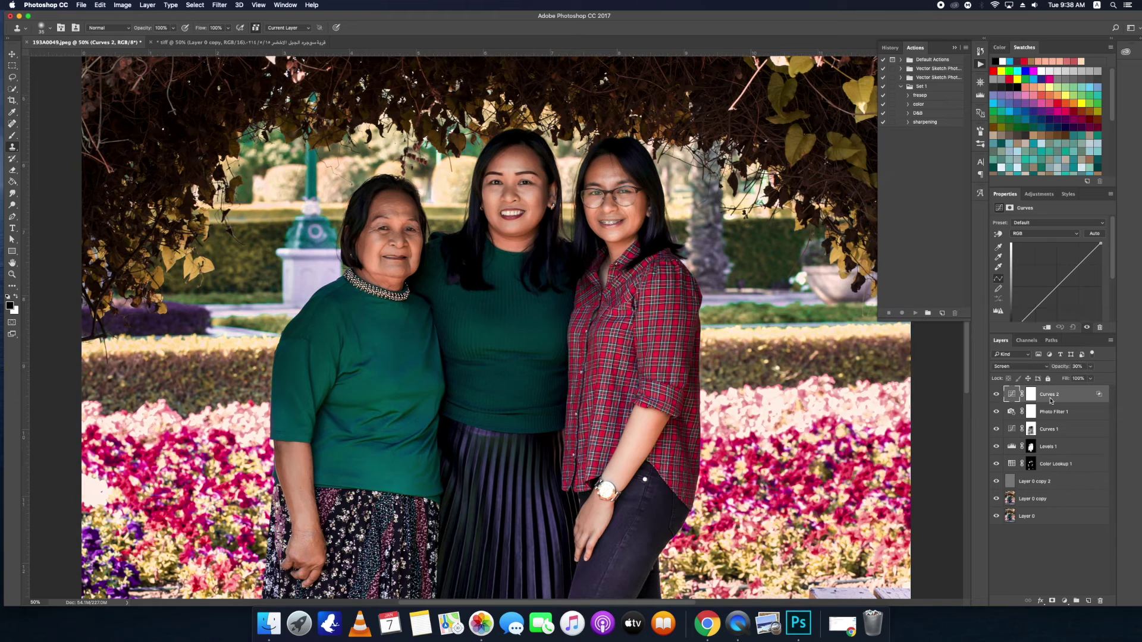
{"action": "double_click", "coordinate": [1053, 397]}
{"action": "key", "text": "Return"}
{"action": "double_click", "coordinate": [1051, 394]}
{"action": "type", "text": "dodge"}
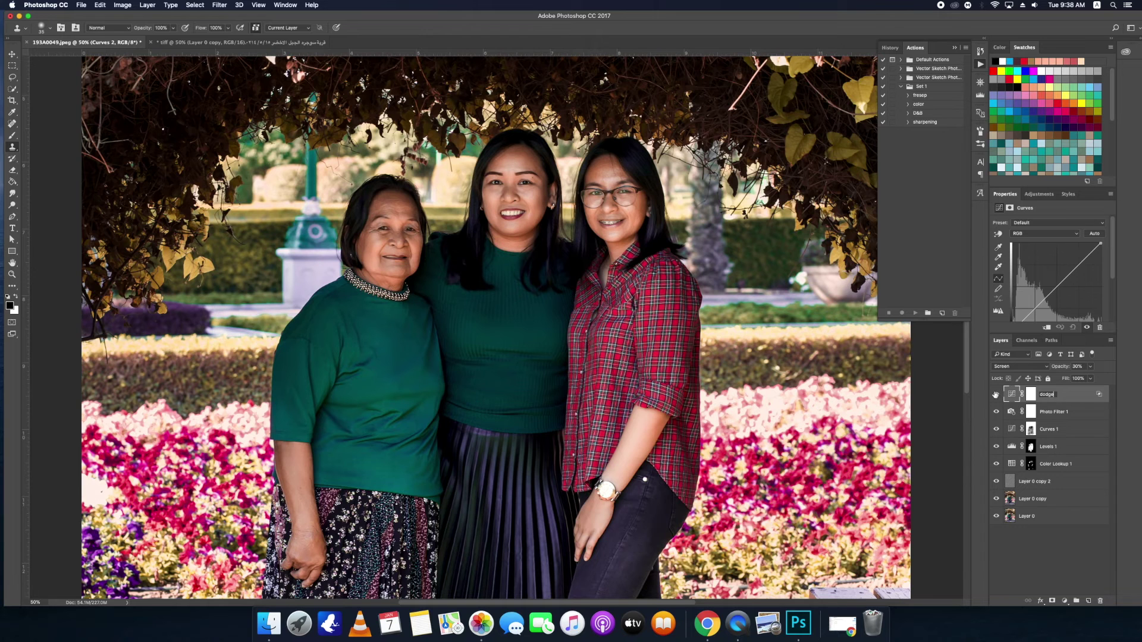
{"action": "key", "text": "Return"}
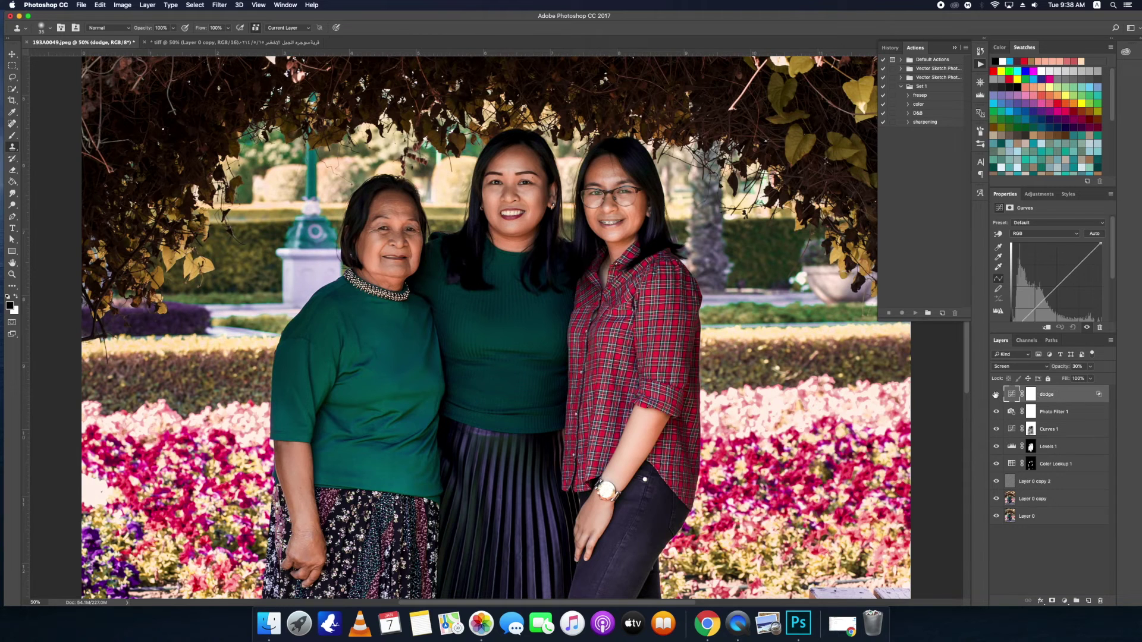
{"action": "left_click", "coordinate": [995, 395]}
Add a new Curves layer set to Multiply and rename it 'burn'
{"action": "left_click", "coordinate": [1065, 601]}
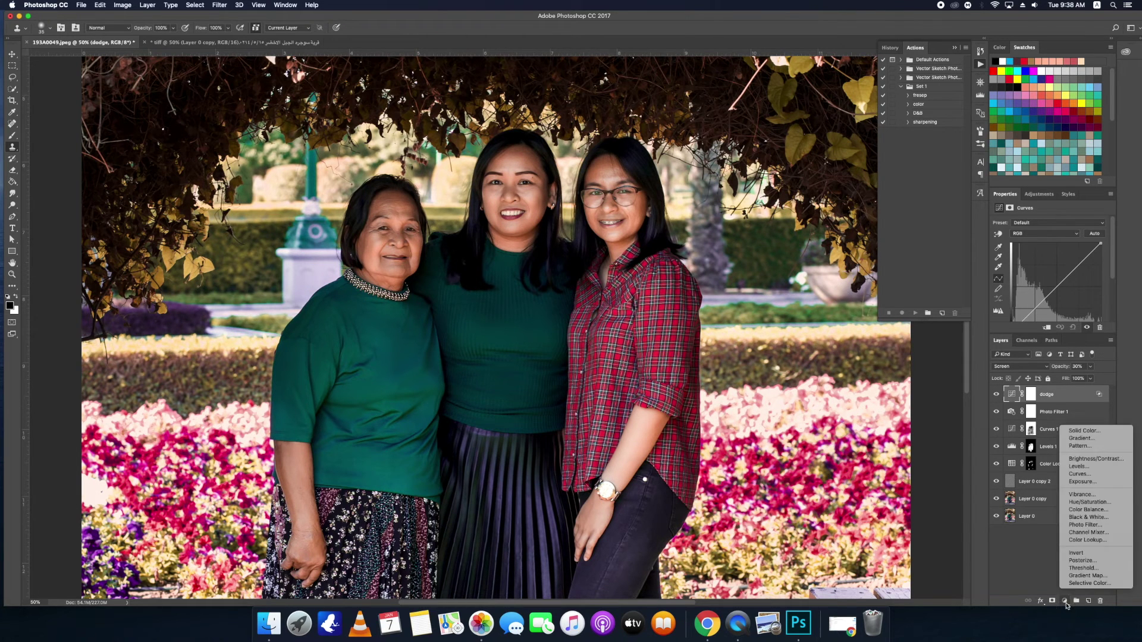
{"action": "left_click", "coordinate": [1088, 479]}
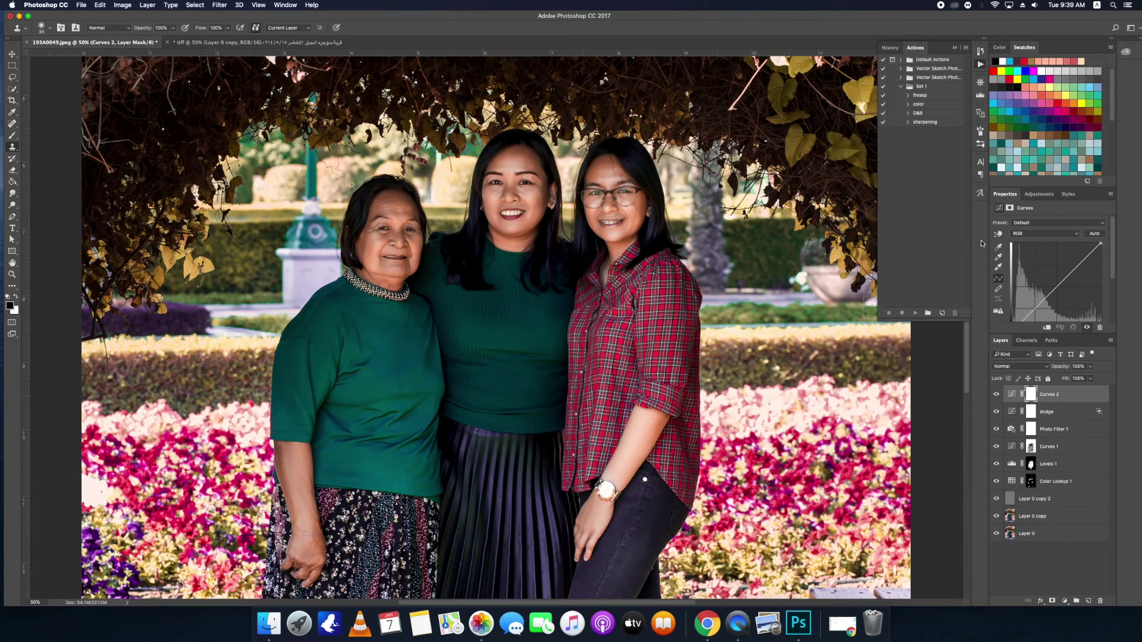
{"action": "left_click", "coordinate": [1021, 234]}
{"action": "left_click", "coordinate": [1024, 367]}
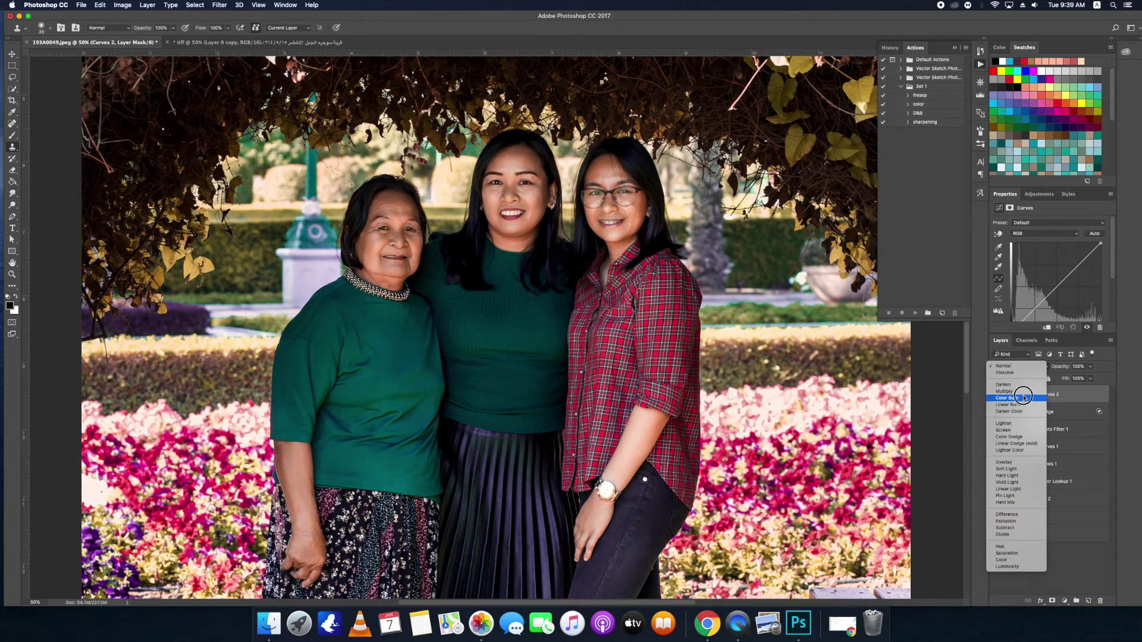
{"action": "left_click", "coordinate": [1029, 392]}
{"action": "double_click", "coordinate": [1049, 395]}
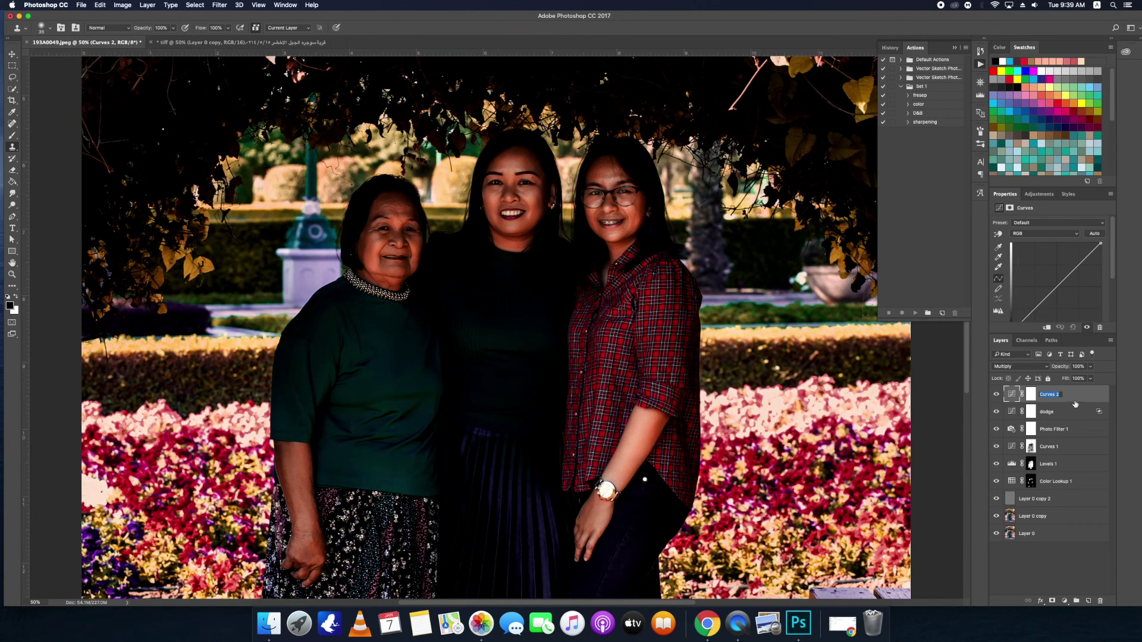
{"action": "type", "text": "burn"}
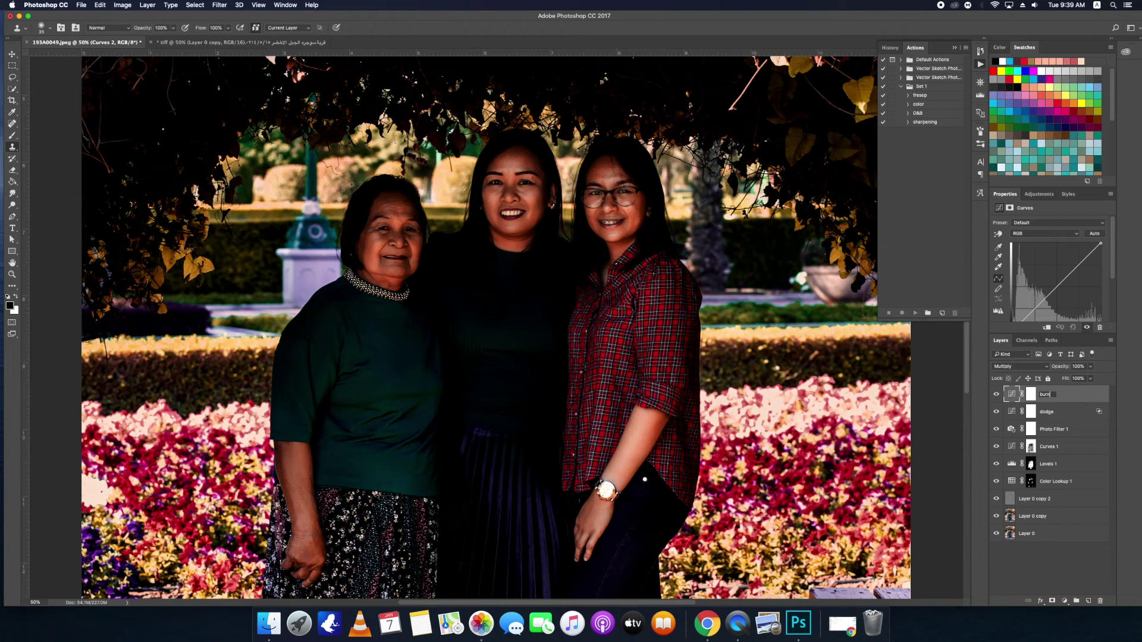
{"action": "key", "text": "Return"}
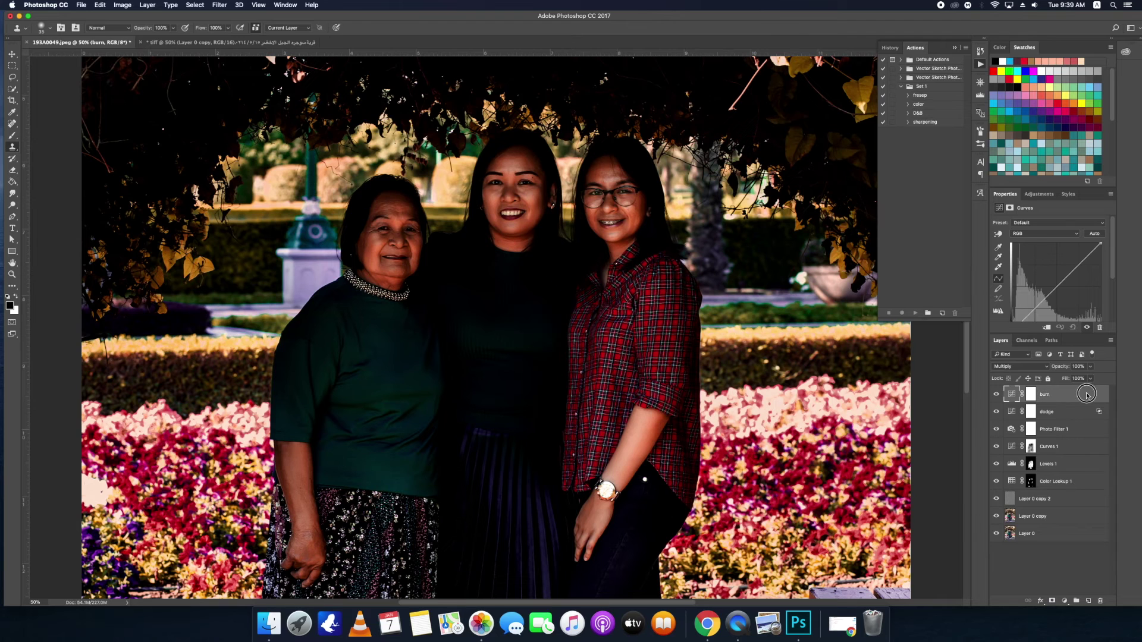
Adjust the burn layer's This Layer Blend If sliders to spare the brightest and darkest tones
{"action": "double_click", "coordinate": [1088, 397]}
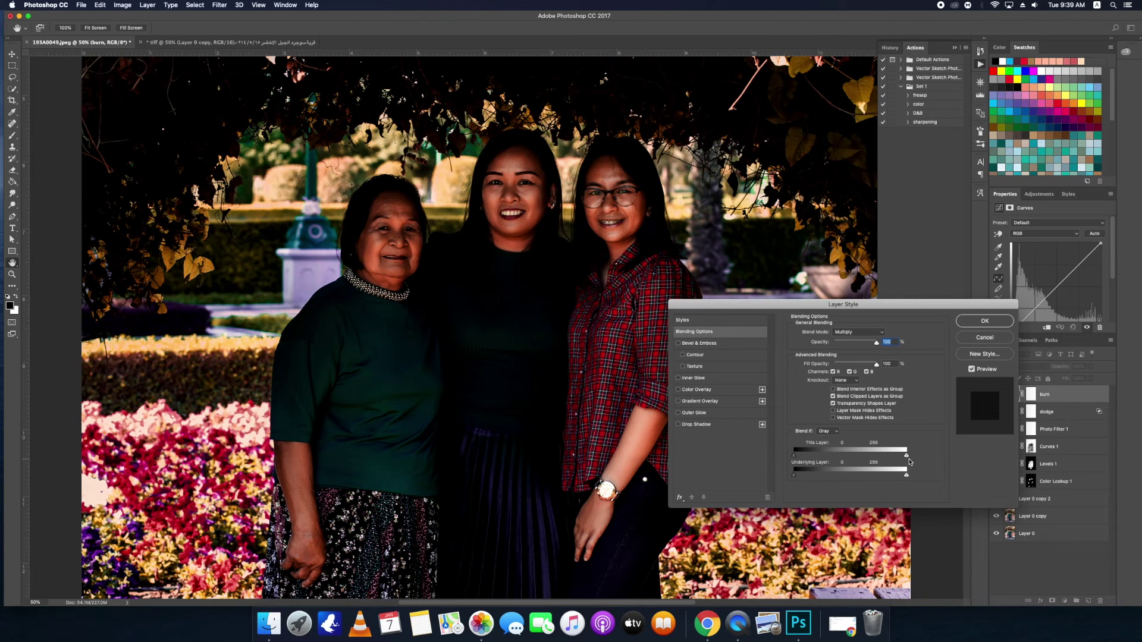
{"action": "mouse_move", "coordinate": [906, 456]}
{"action": "left_mouse_down"}
{"action": "mouse_move", "coordinate": [802, 456]}
{"action": "mouse_move", "coordinate": [908, 460]}
{"action": "left_mouse_up"}
{"action": "mouse_move", "coordinate": [803, 456]}
{"action": "left_mouse_down"}
{"action": "mouse_move", "coordinate": [790, 452]}
{"action": "mouse_move", "coordinate": [805, 453]}
{"action": "left_mouse_up"}
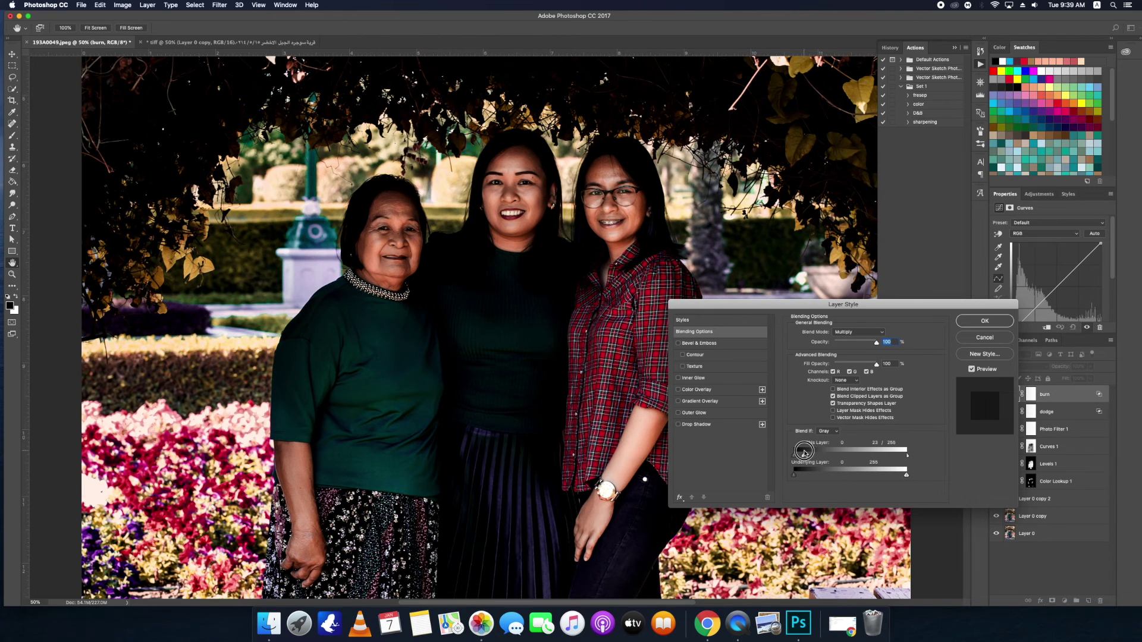
Set the burn layer to 10% opacity and toggle the dodge and burn layers to compare the whole photo
{"action": "left_click", "coordinate": [986, 324]}
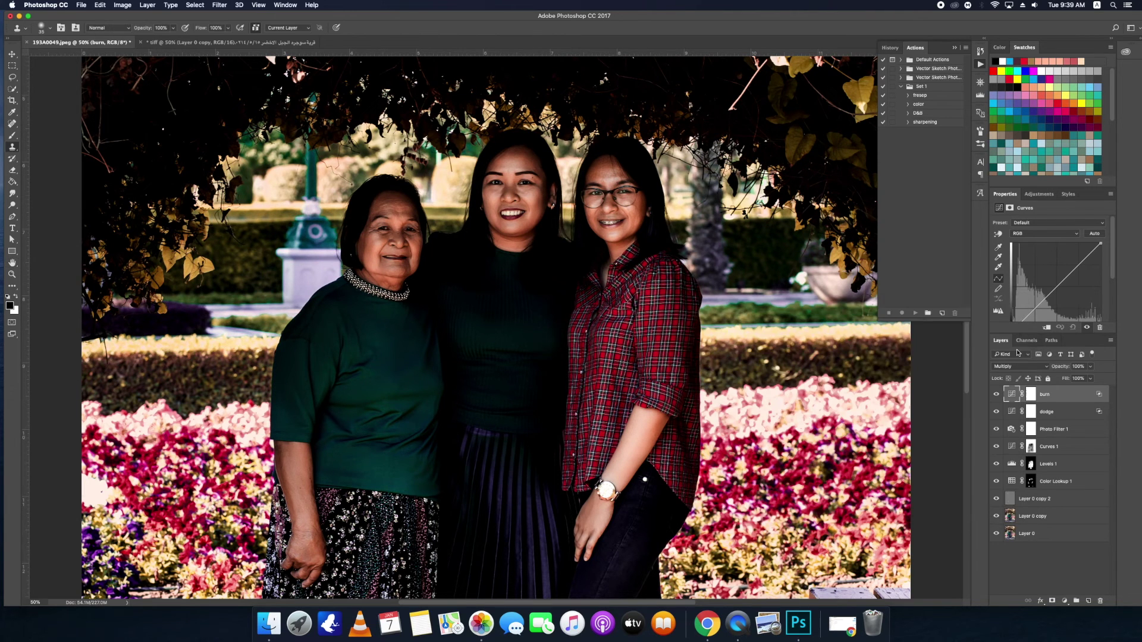
{"action": "left_click", "coordinate": [1084, 367]}
{"action": "type", "text": "10"}
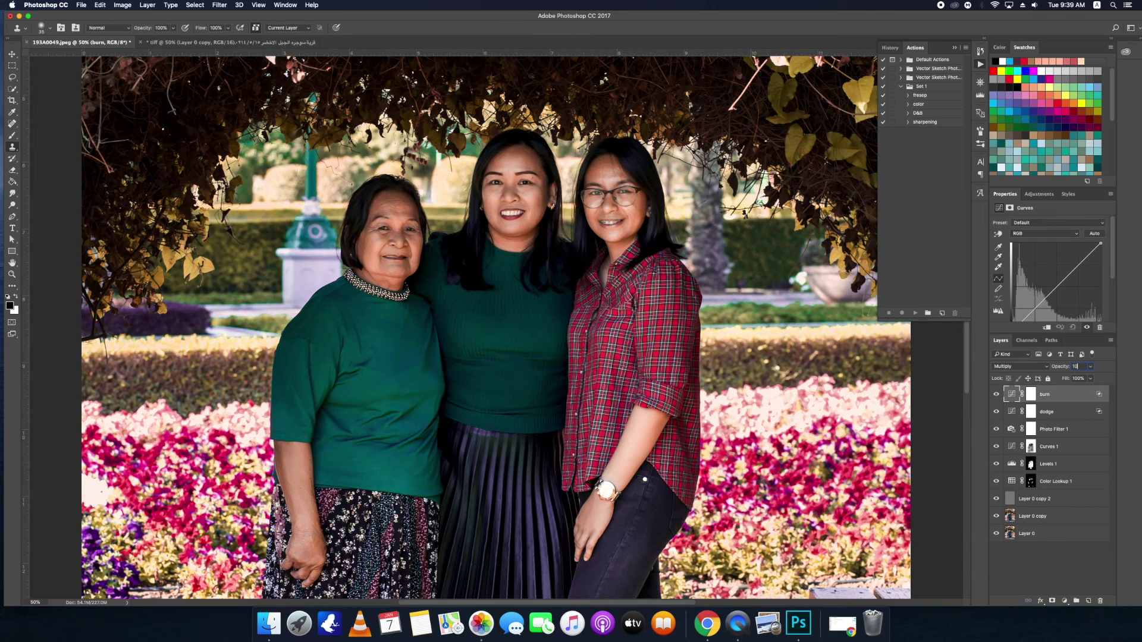
{"action": "left_click", "coordinate": [997, 395]}
{"action": "left_click", "coordinate": [997, 394]}
{"action": "left_click", "coordinate": [997, 396]}
{"action": "key", "text": "super+minus"}
{"action": "key", "text": "super+minus"}
{"action": "key", "text": "super+minus"}
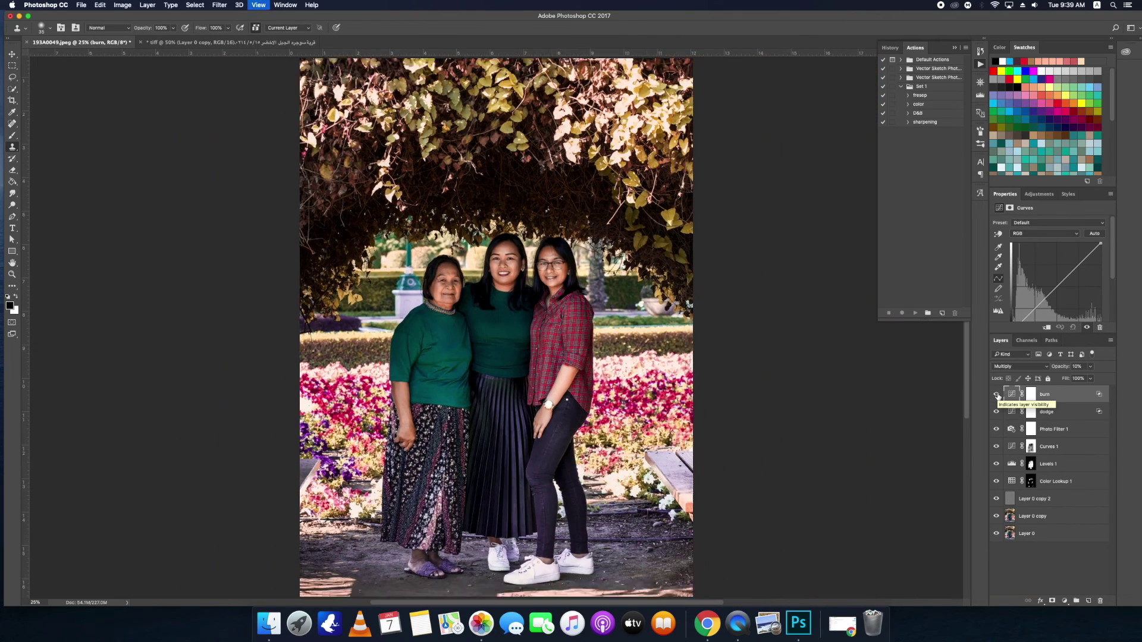
{"action": "mouse_move", "coordinate": [996, 396]}
{"action": "left_mouse_down"}
{"action": "mouse_move", "coordinate": [997, 412]}
{"action": "mouse_move", "coordinate": [997, 396]}
{"action": "left_mouse_up"}
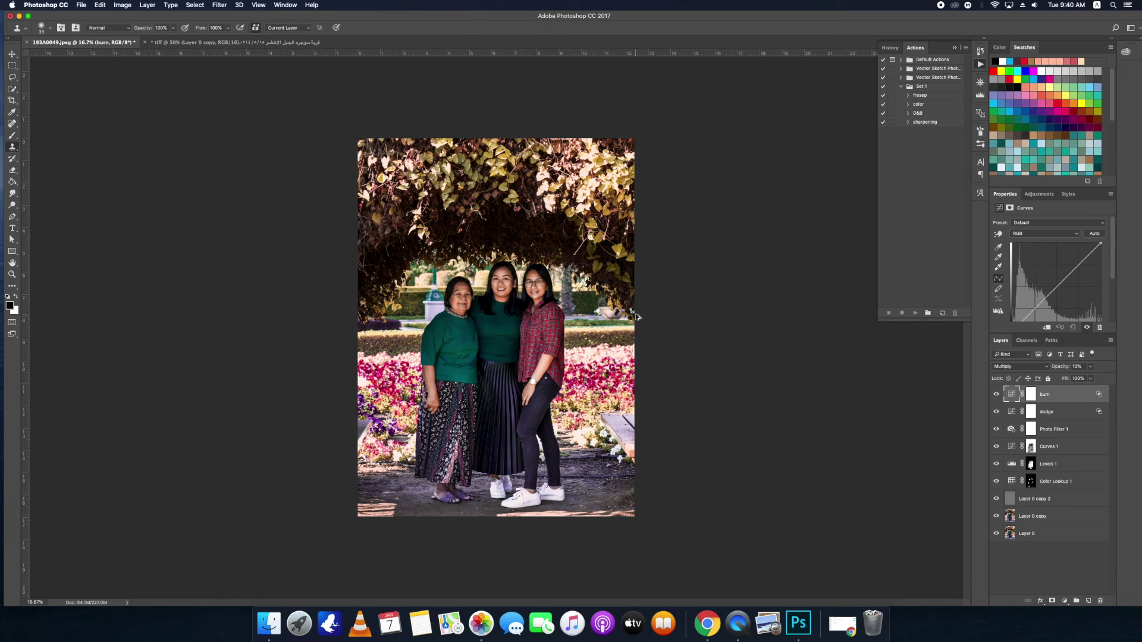
Stamp all visible edits into Layer 1, duplicate it, and hide the copy
{"action": "key", "text": "super+alt+shift+e"}
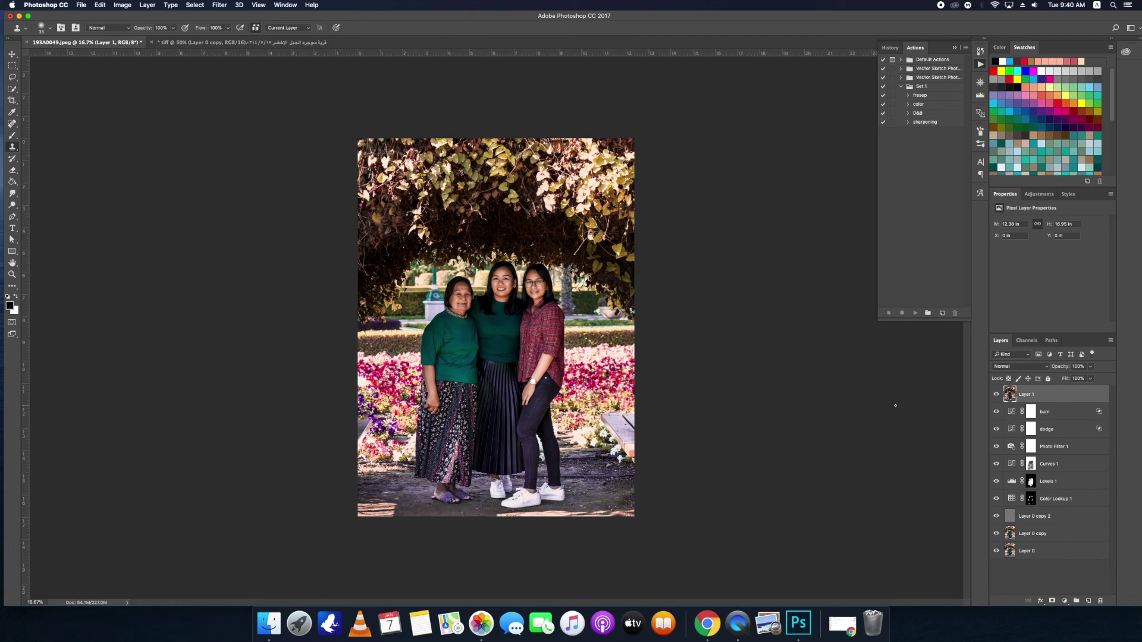
{"action": "key", "text": "super+j"}
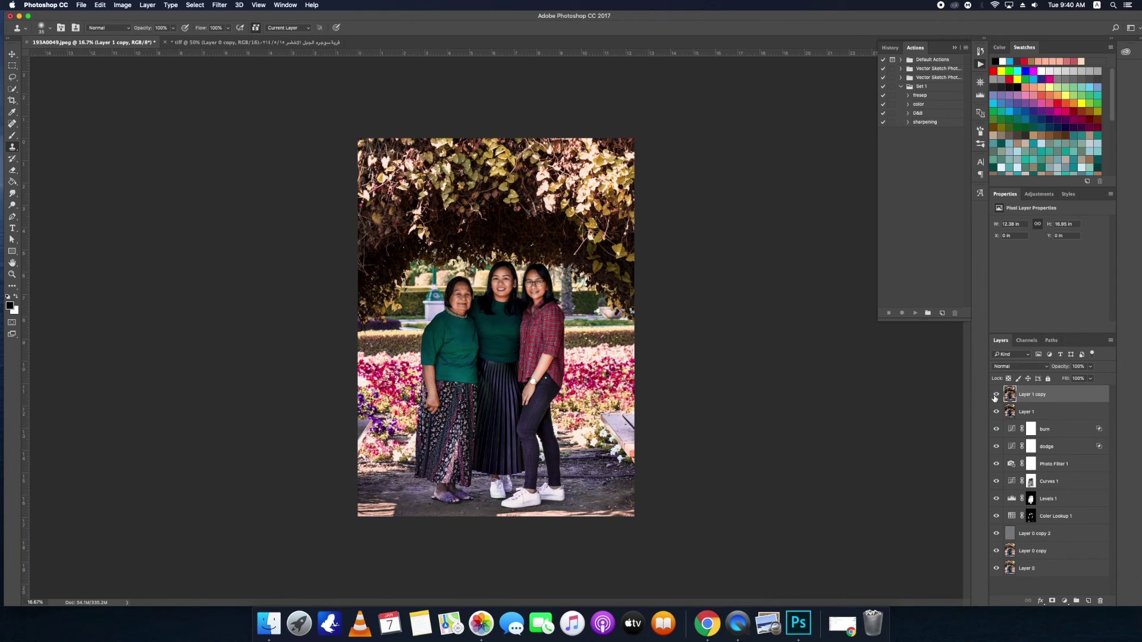
{"action": "left_click", "coordinate": [996, 394]}
{"action": "left_click", "coordinate": [1026, 412]}
Give Layer 1 a 4-pixel Gaussian Blur, then show and select Layer 1 copy
{"action": "left_click", "coordinate": [221, 5]}
{"action": "mouse_move", "coordinate": [223, 111]}
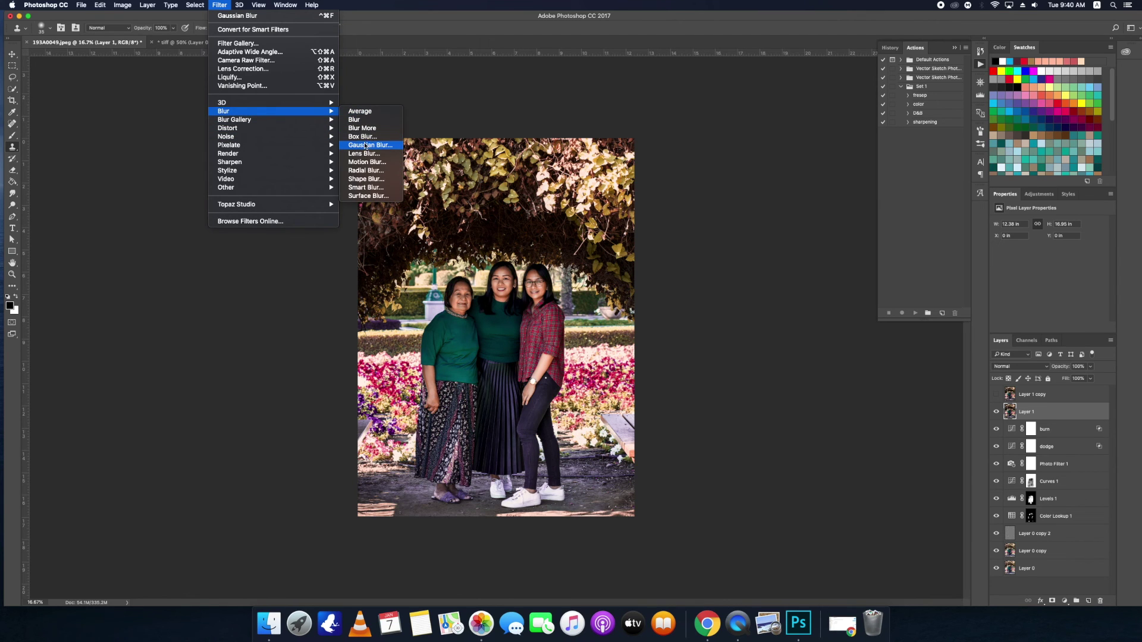
{"action": "left_click", "coordinate": [365, 145]}
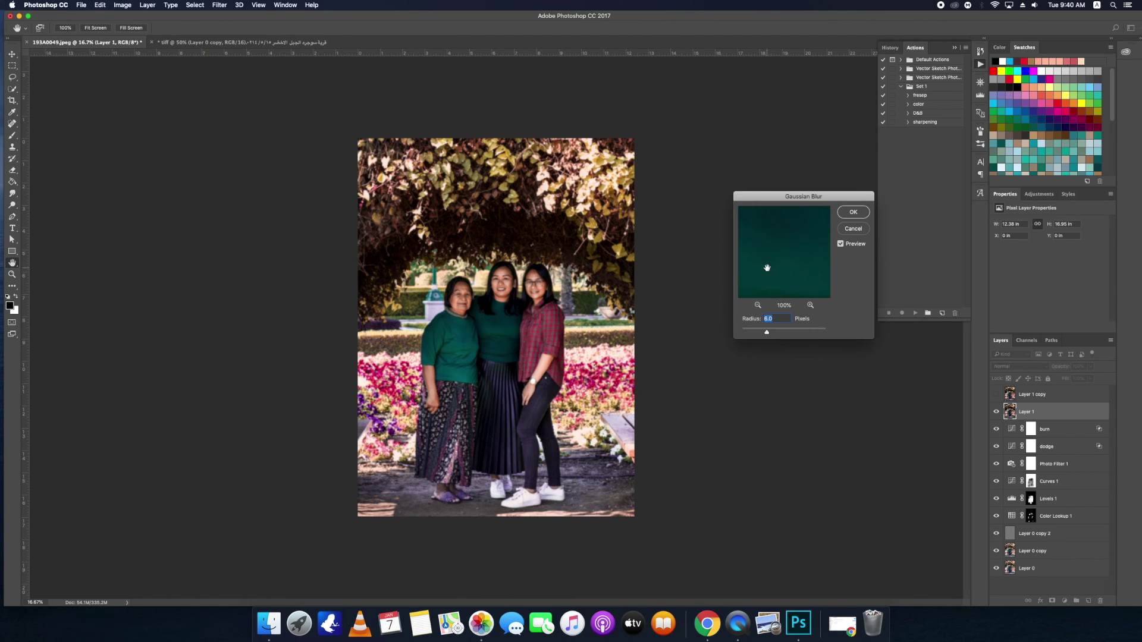
{"action": "type", "text": "4"}
{"action": "left_click", "coordinate": [853, 212]}
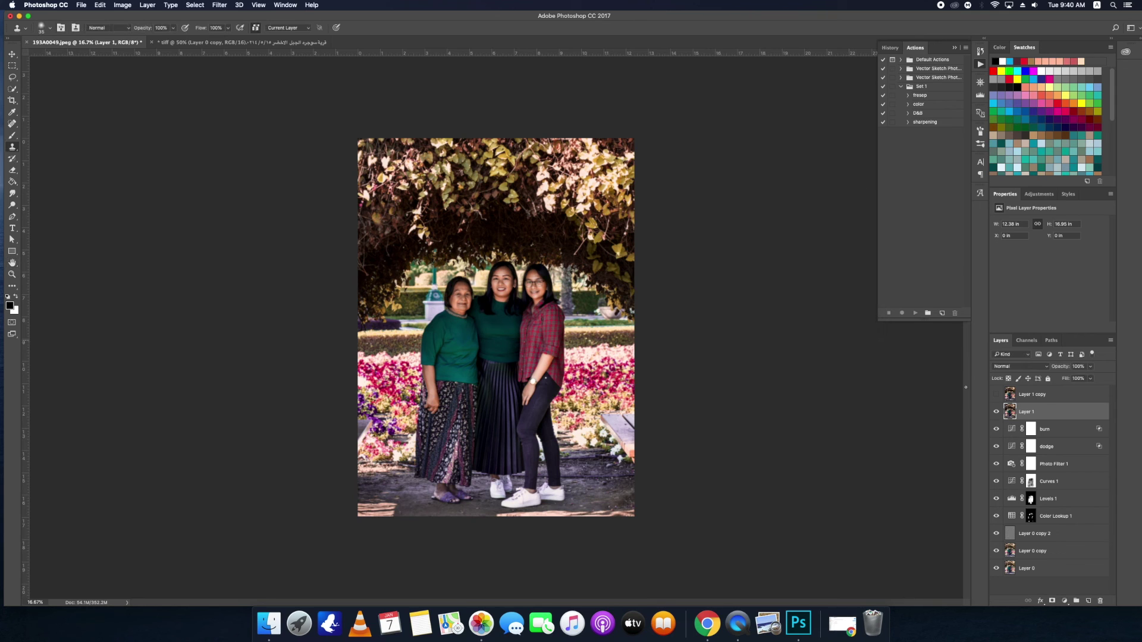
{"action": "left_click", "coordinate": [1035, 394]}
{"action": "left_click", "coordinate": [996, 395]}
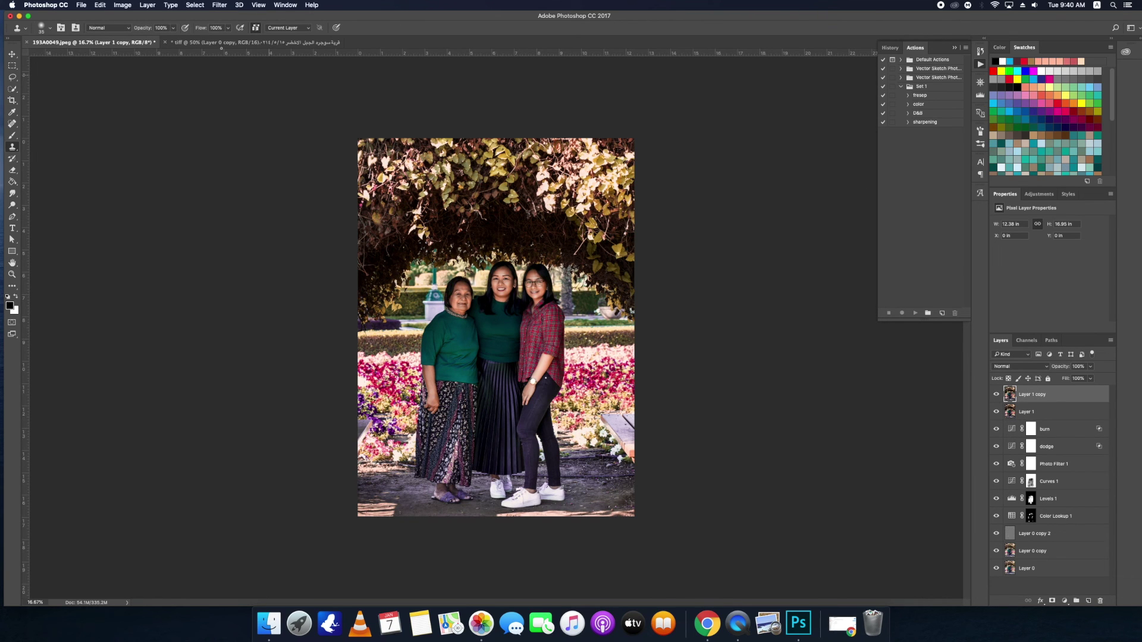
Apply Image onto Layer 1 copy from source Layer 1 with Invert, Add and Scale 2
{"action": "left_click", "coordinate": [123, 5]}
{"action": "left_click", "coordinate": [160, 135]}
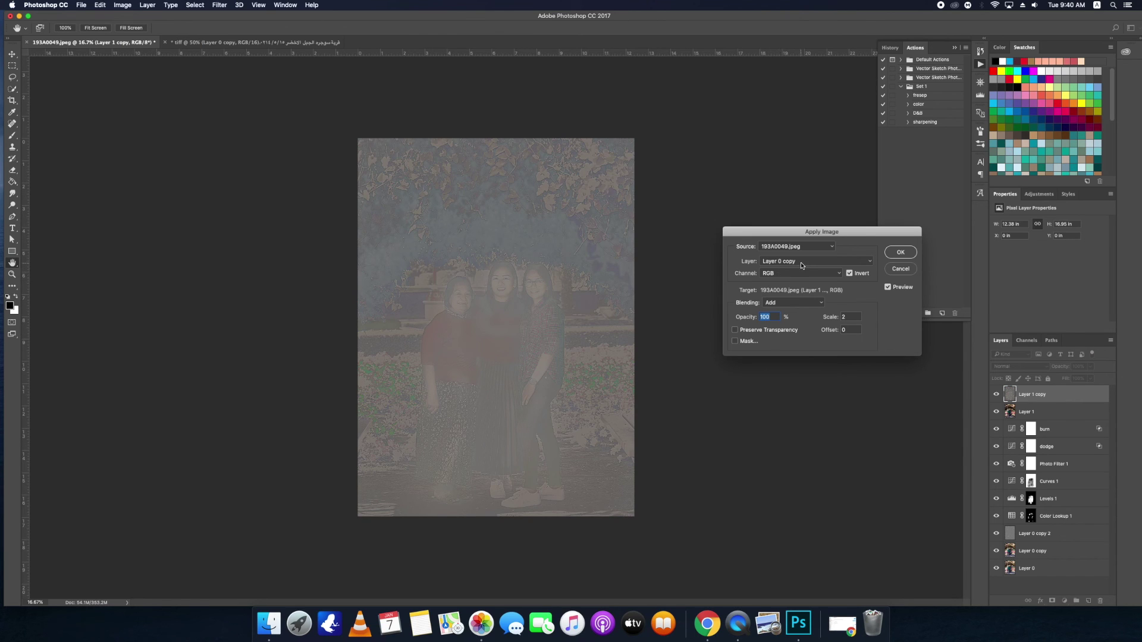
{"action": "left_click", "coordinate": [802, 266]}
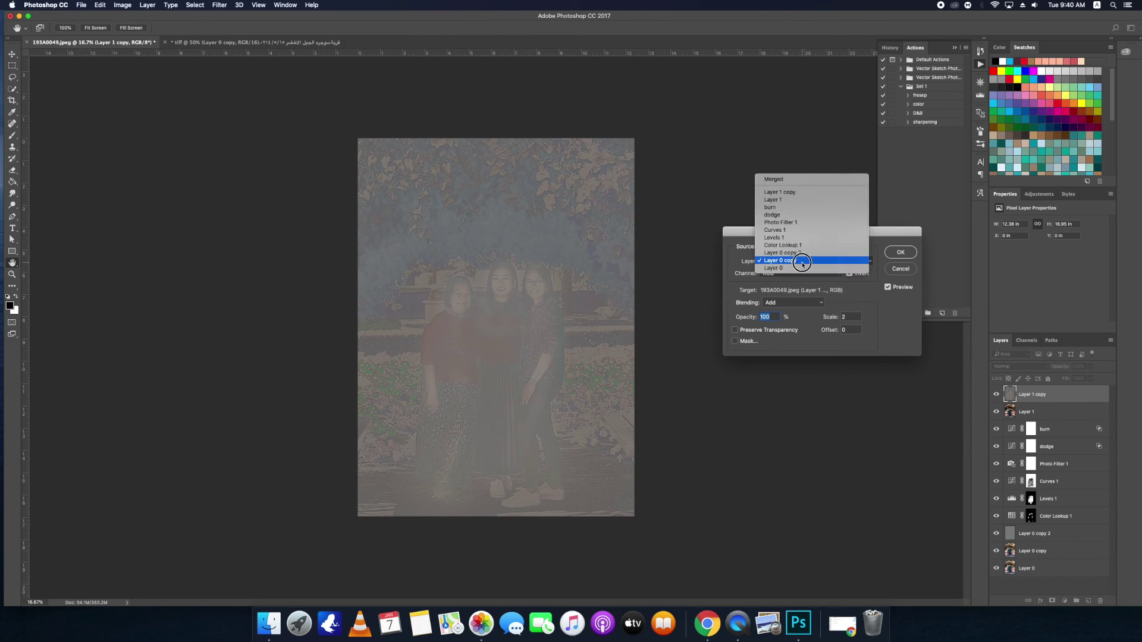
{"action": "left_click", "coordinate": [798, 202]}
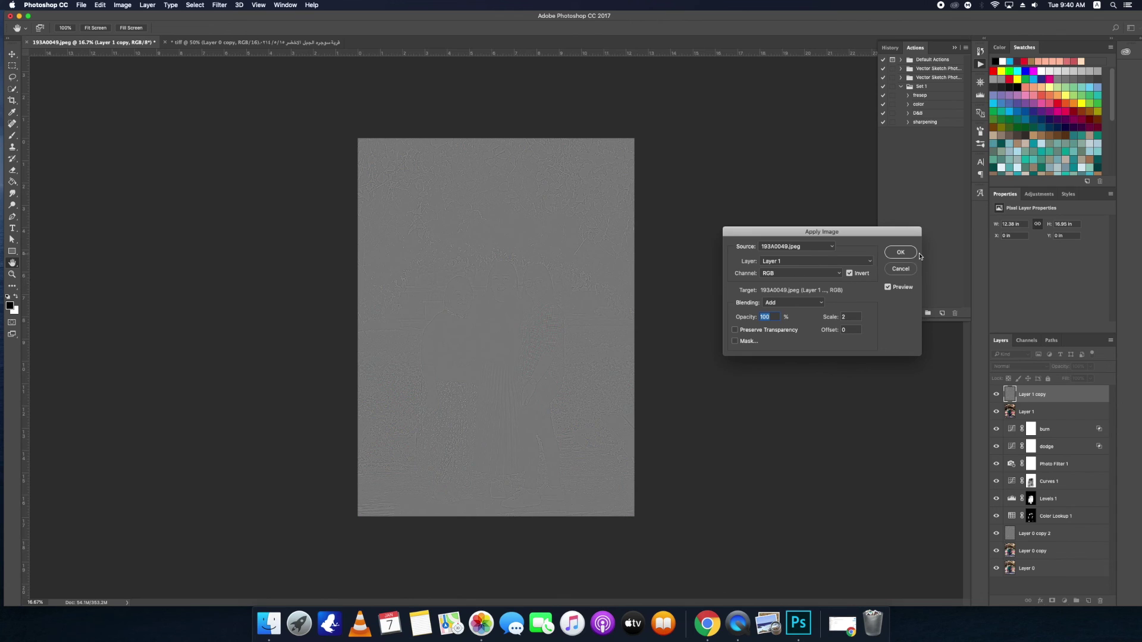
{"action": "left_click", "coordinate": [901, 252]}
Blend Layer 1 copy in Linear Light, delete the blurred Layer 1, and show the Channels panel
{"action": "left_click", "coordinate": [1025, 368]}
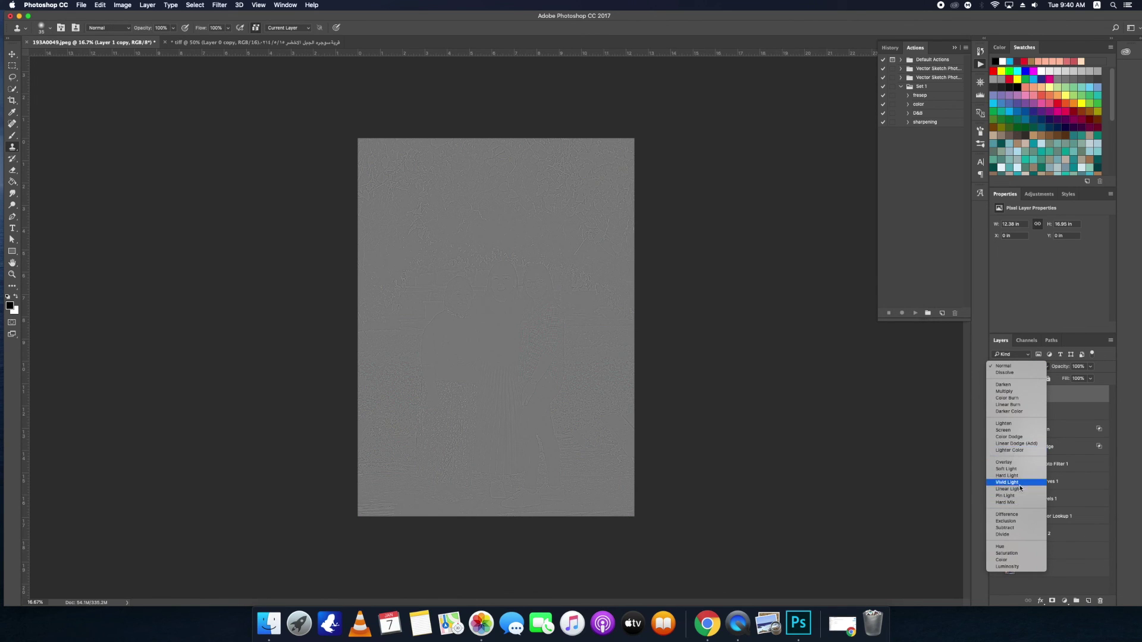
{"action": "left_click", "coordinate": [1060, 421]}
{"action": "left_click_drag", "start_coordinate": [1059, 416], "coordinate": [1101, 599]}
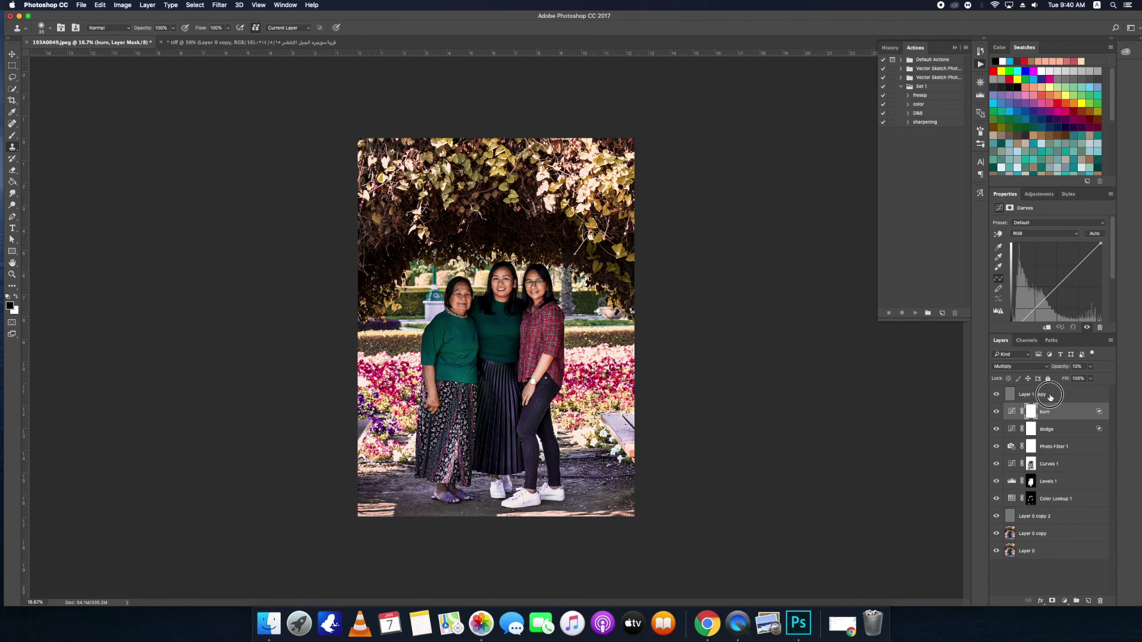
{"action": "left_click", "coordinate": [1051, 399]}
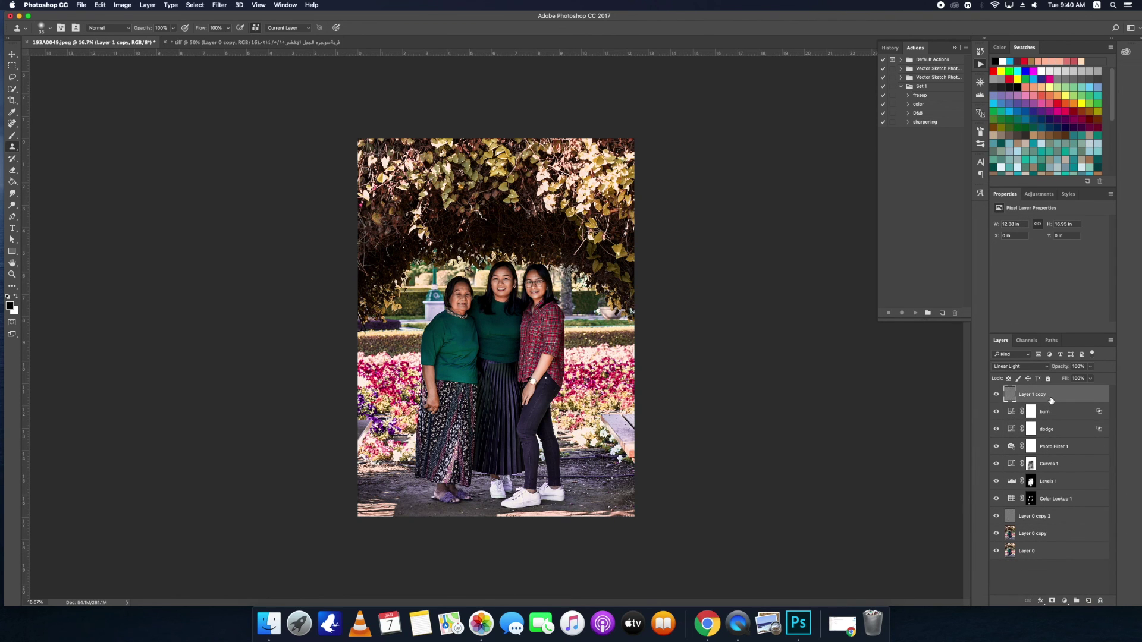
{"action": "left_click", "coordinate": [1027, 340]}
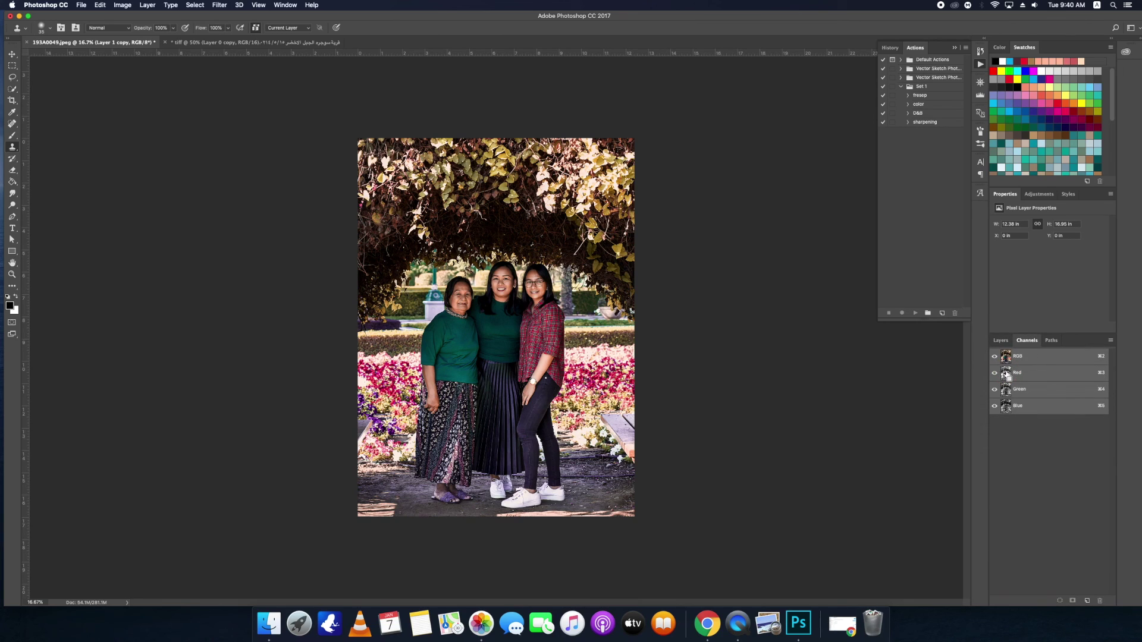
Mask the Layer 1 copy sharpening layer to the photo's highlights and set its opacity to 35%
{"action": "key", "text": "super+alt+2"}
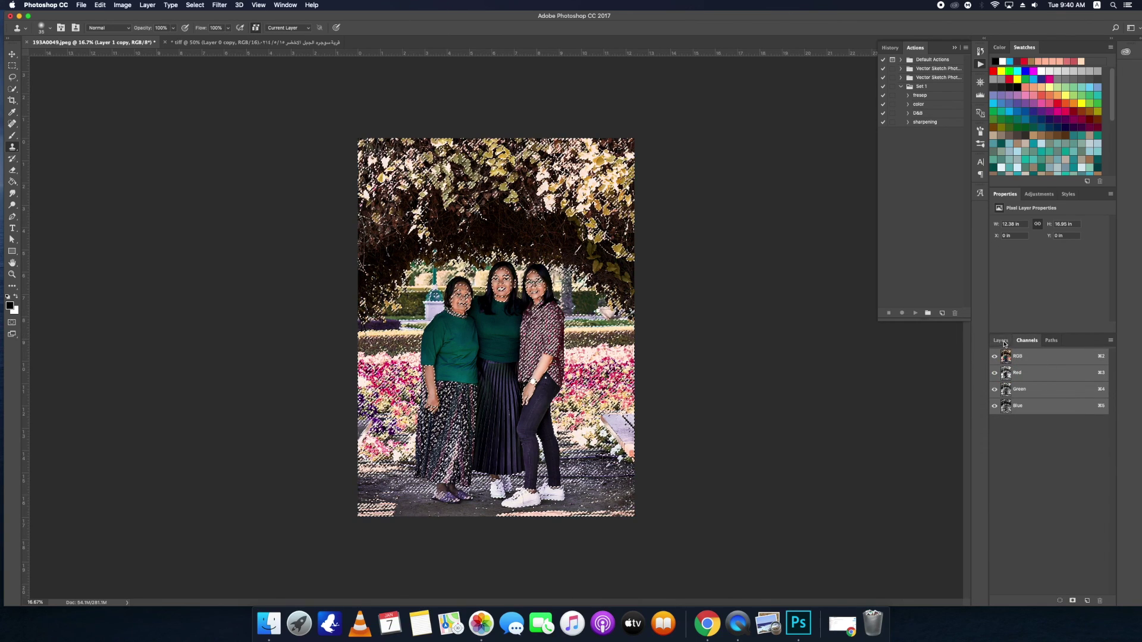
{"action": "left_click", "coordinate": [1001, 340]}
{"action": "left_click", "coordinate": [1053, 601]}
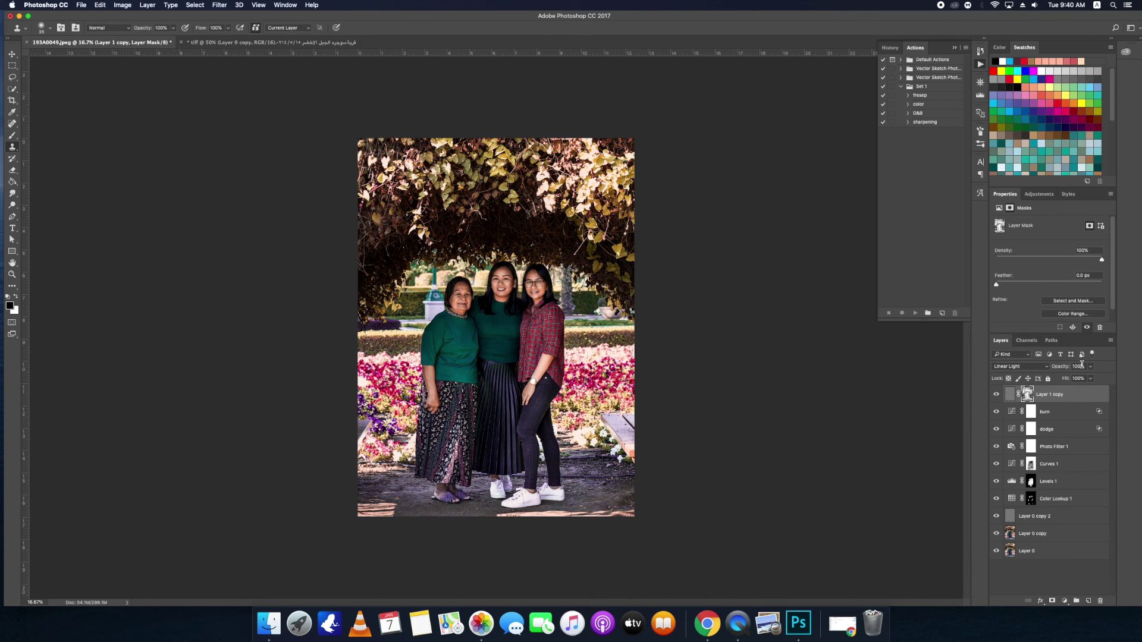
{"action": "left_click", "coordinate": [1080, 366]}
{"action": "type", "text": "35"}
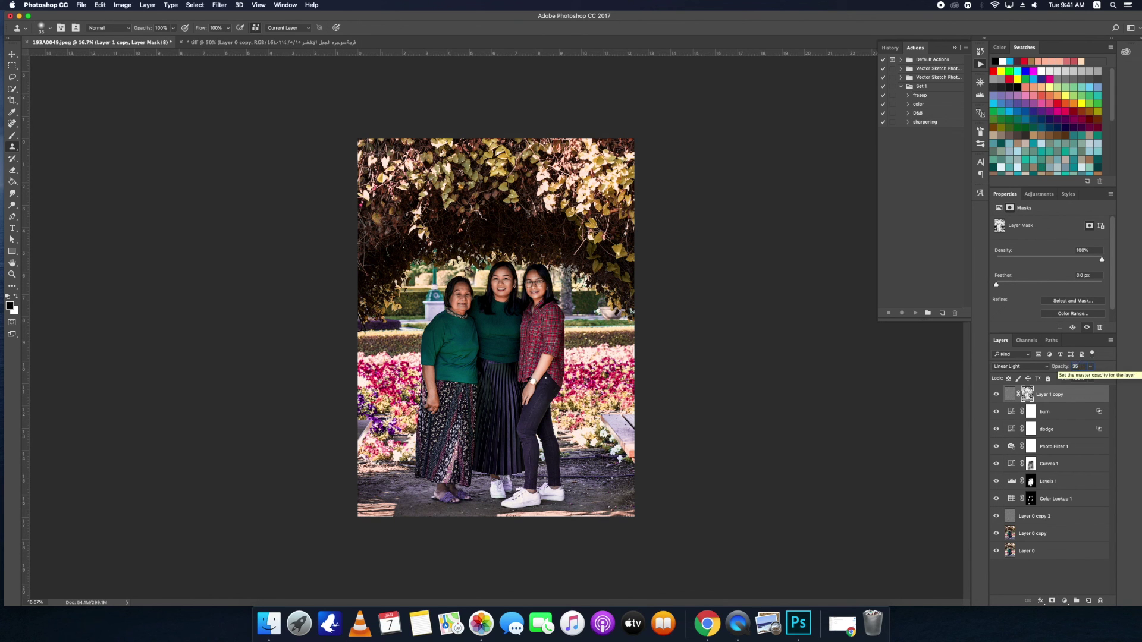
{"action": "key", "text": "Return"}
Zoom in on the women's faces, toggle the sharpening layer to compare detail, then zoom out
{"action": "key", "text": "z"}
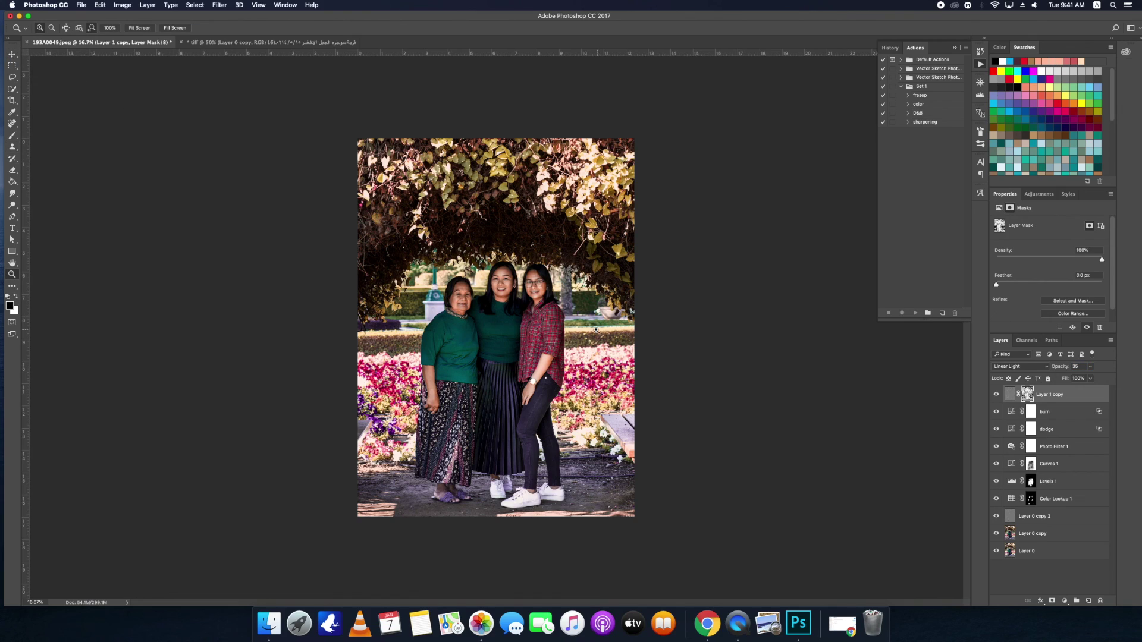
{"action": "left_click", "coordinate": [549, 290]}
{"action": "left_click", "coordinate": [548, 290]}
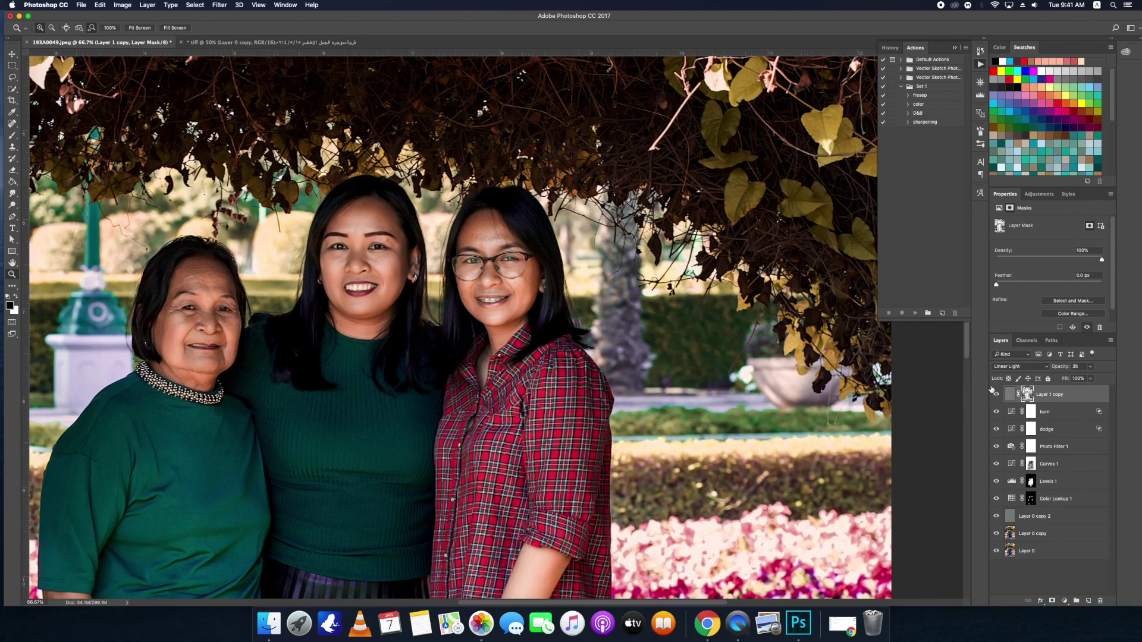
{"action": "left_click", "coordinate": [997, 394]}
{"action": "left_click", "coordinate": [997, 394]}
{"action": "left_click", "coordinate": [997, 394]}
{"action": "key", "text": "super+minus"}
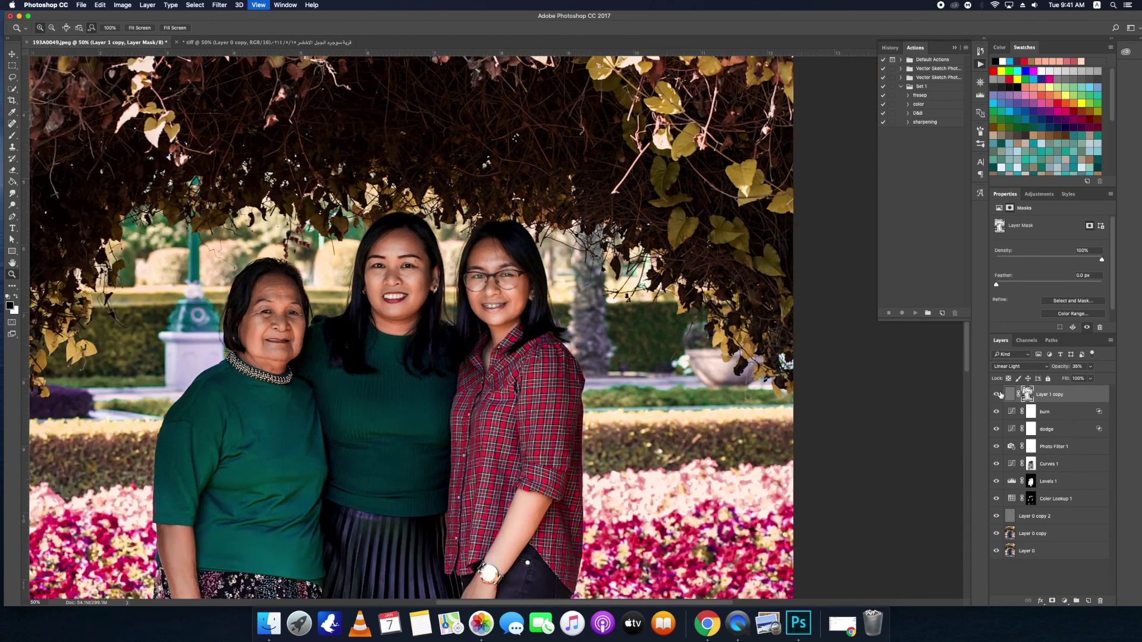
{"action": "key", "text": "super+minus"}
{"action": "key", "text": "super+minus"}
{"action": "key", "text": "super+minus"}
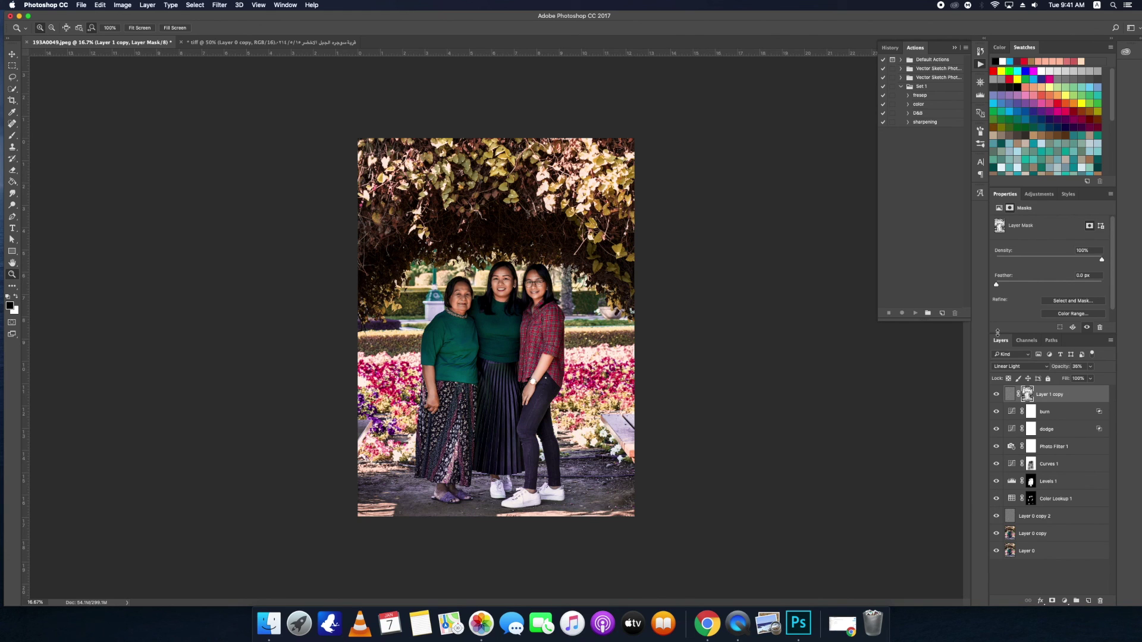
Compare the edited photo against the original by soloing Layer 0's visibility
{"action": "left_click", "coordinate": [996, 551], "text": "alt"}
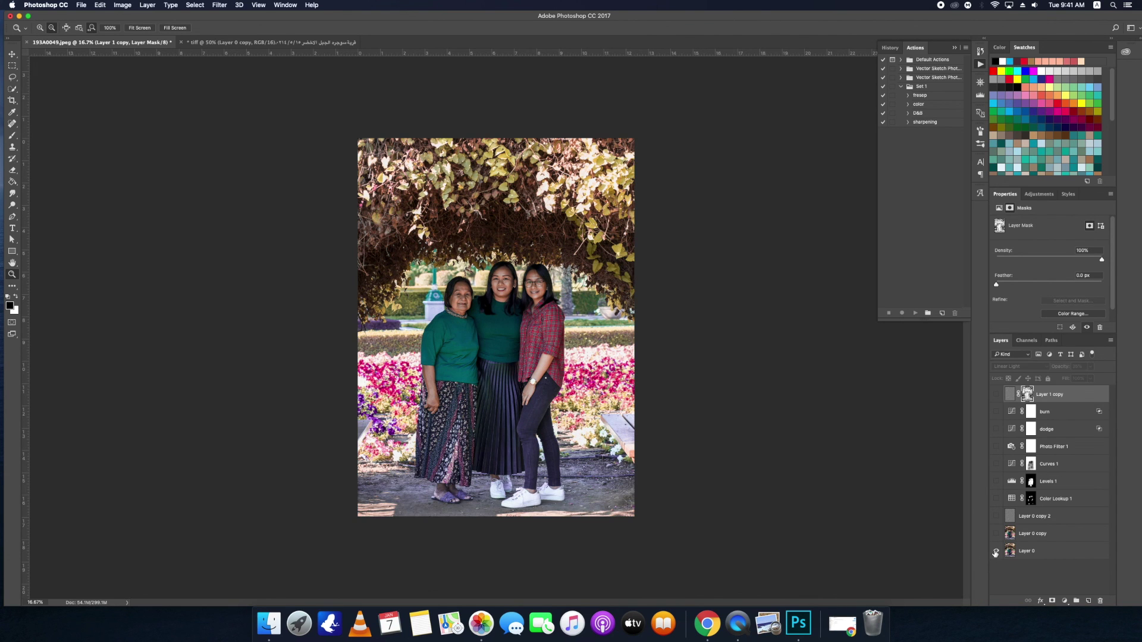
{"action": "left_click", "coordinate": [996, 551], "text": "alt"}
{"action": "left_click", "coordinate": [996, 551], "text": "alt"}
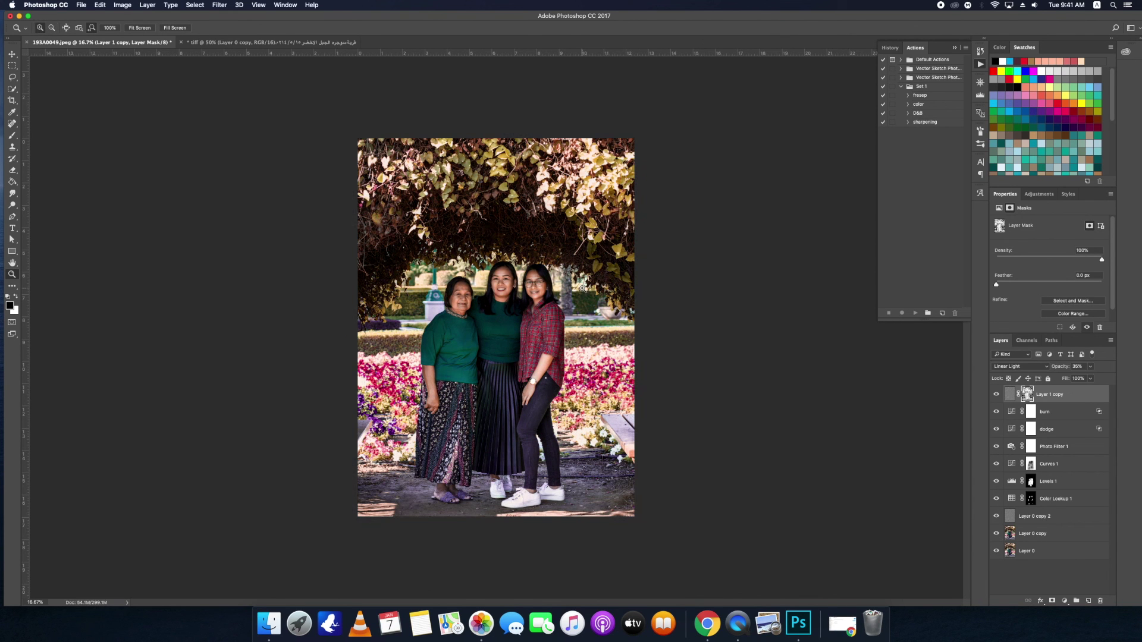
{"action": "left_click", "coordinate": [12, 54]}
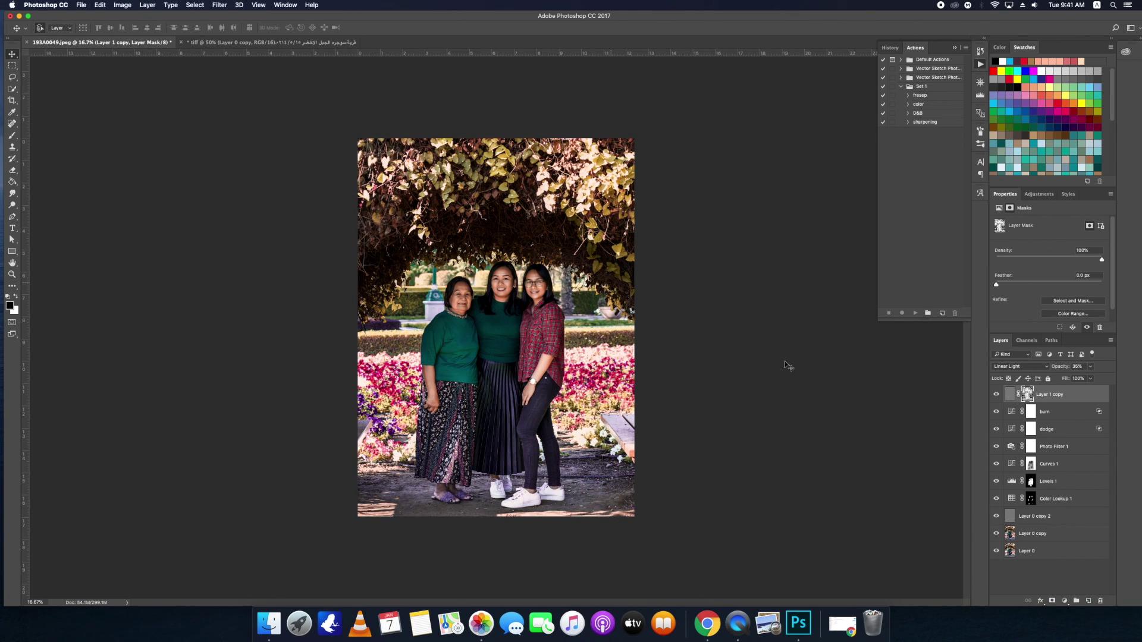
{"action": "left_click", "coordinate": [997, 551], "text": "alt"}
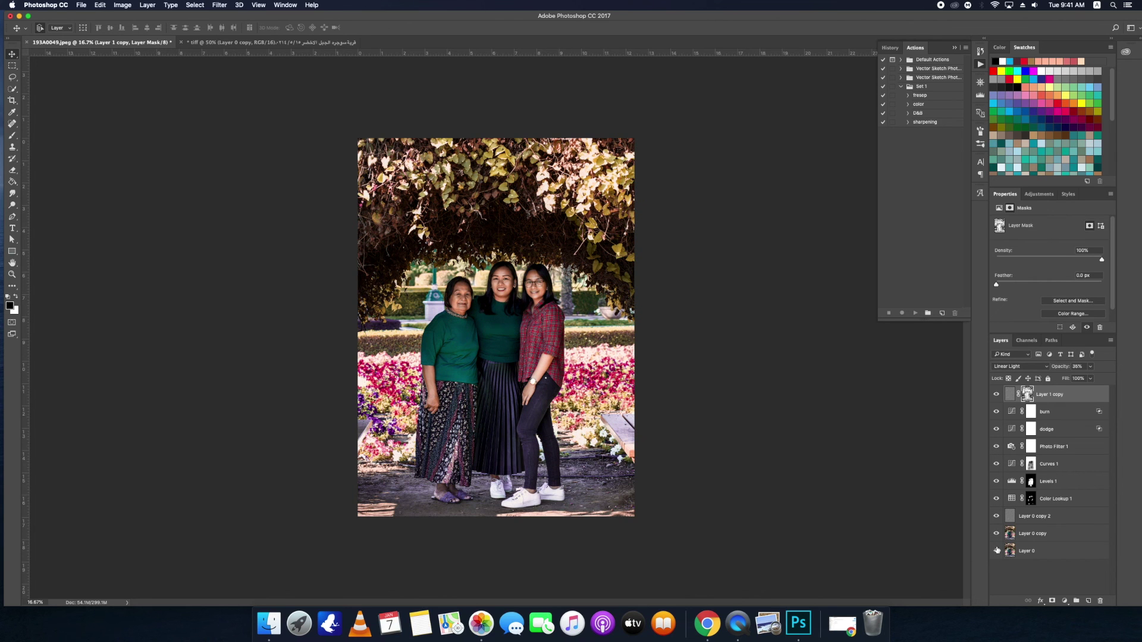